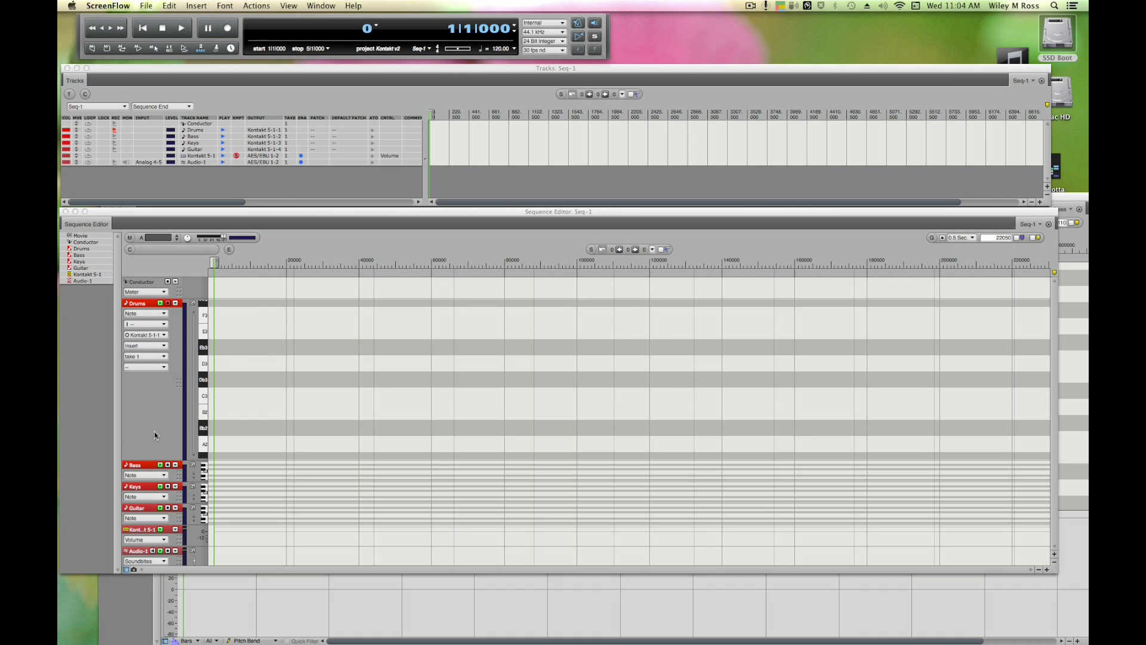
Step: Delete the selected Drums, Bass, Keys, Guitar, Kontakt and Audio tracks, keeping only Conductor
left_click(147, 466)
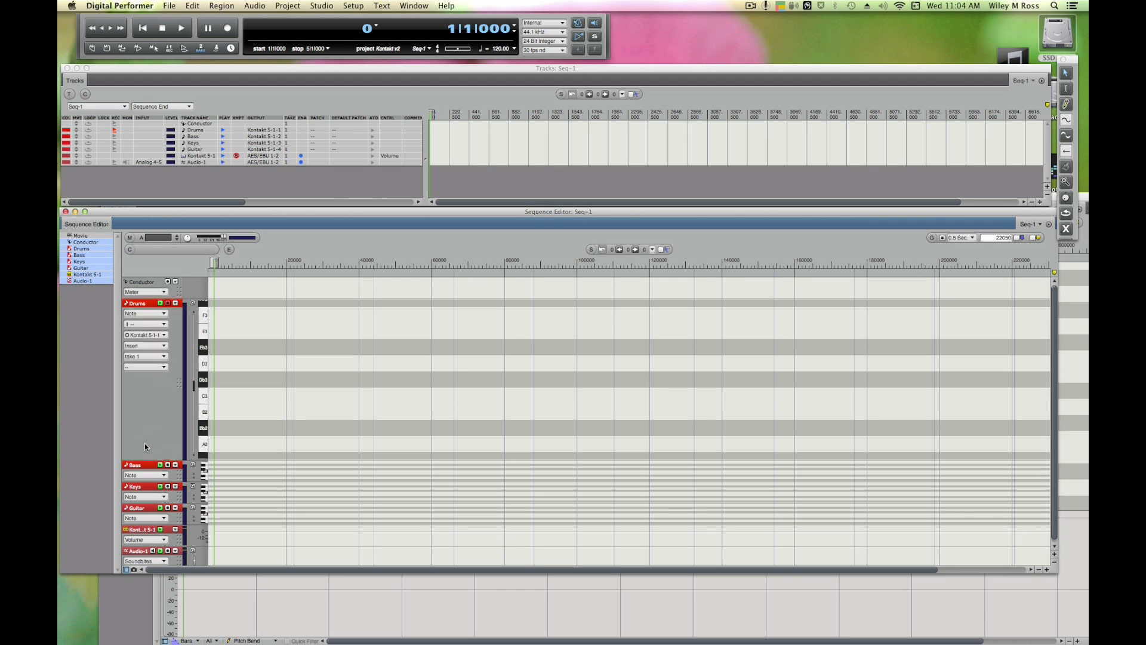
right_click(145, 462)
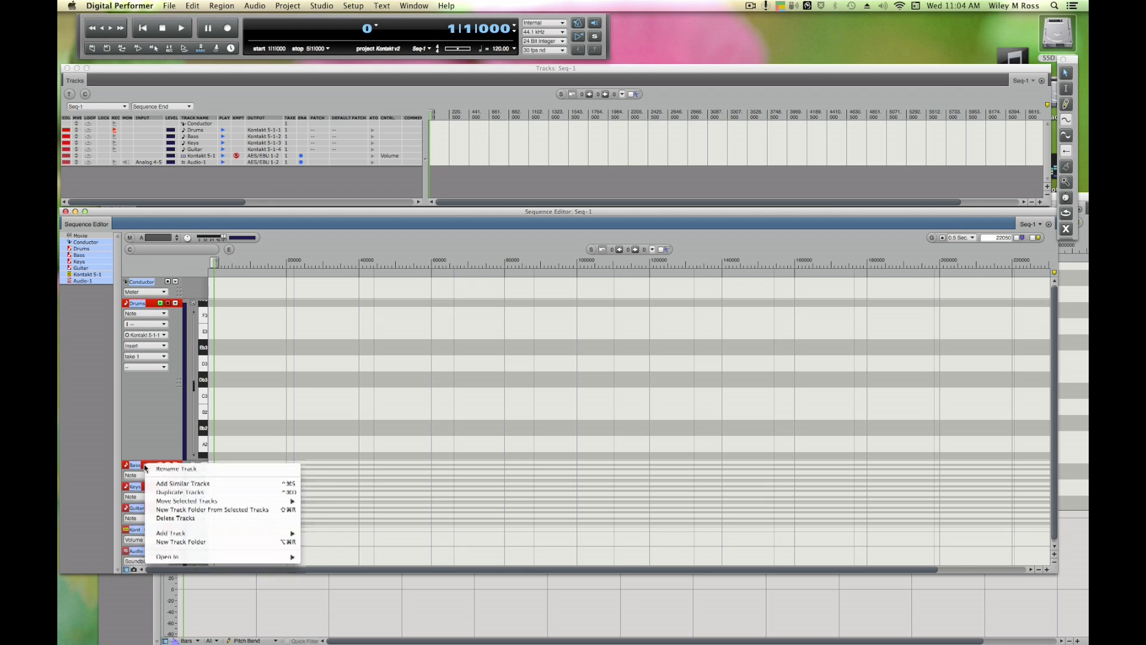
left_click(179, 517)
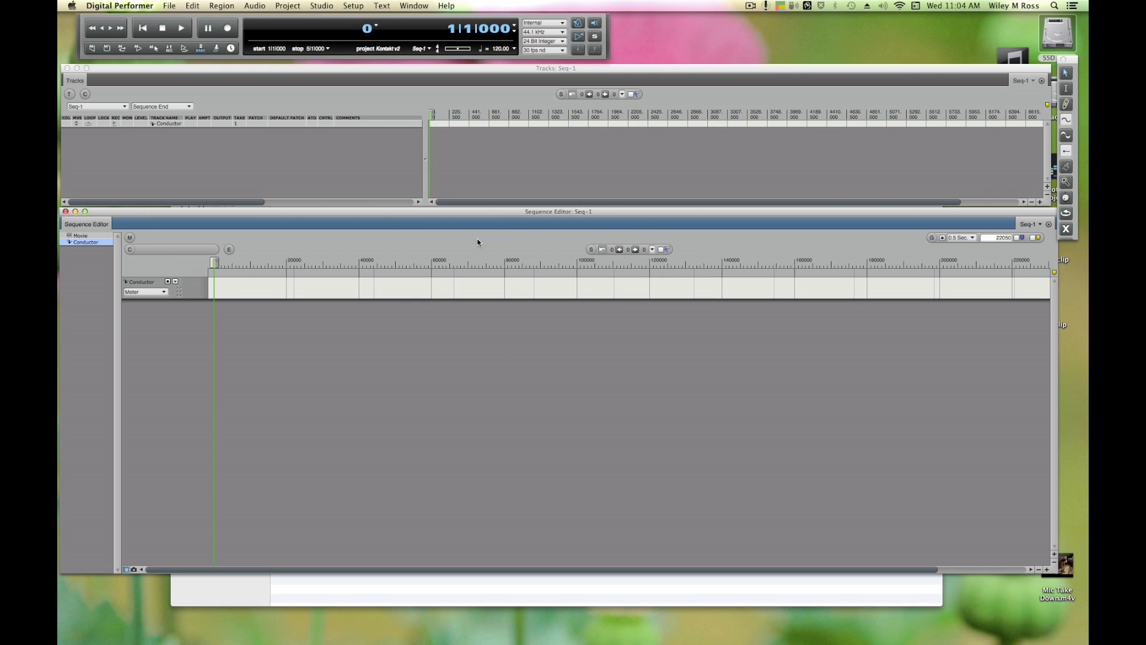
Step: Use File > Import > MIDI File As Sequence to load caccini_ave_maria.mid from Kontakt Project
left_click(188, 6)
mouse_move(169, 6)
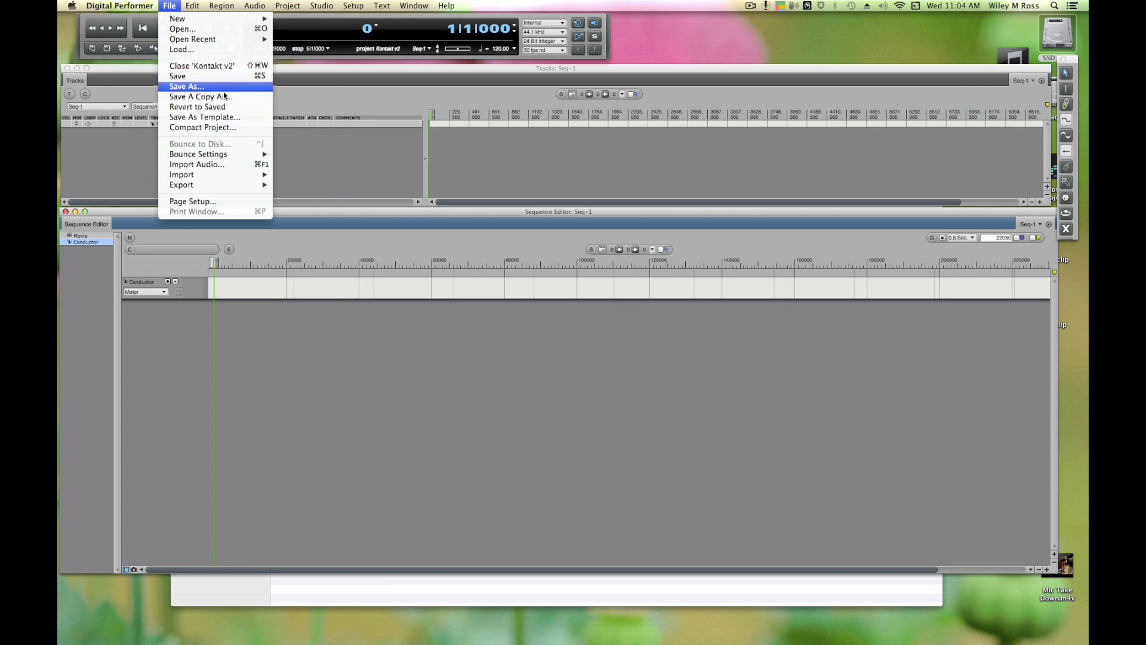
mouse_move(231, 175)
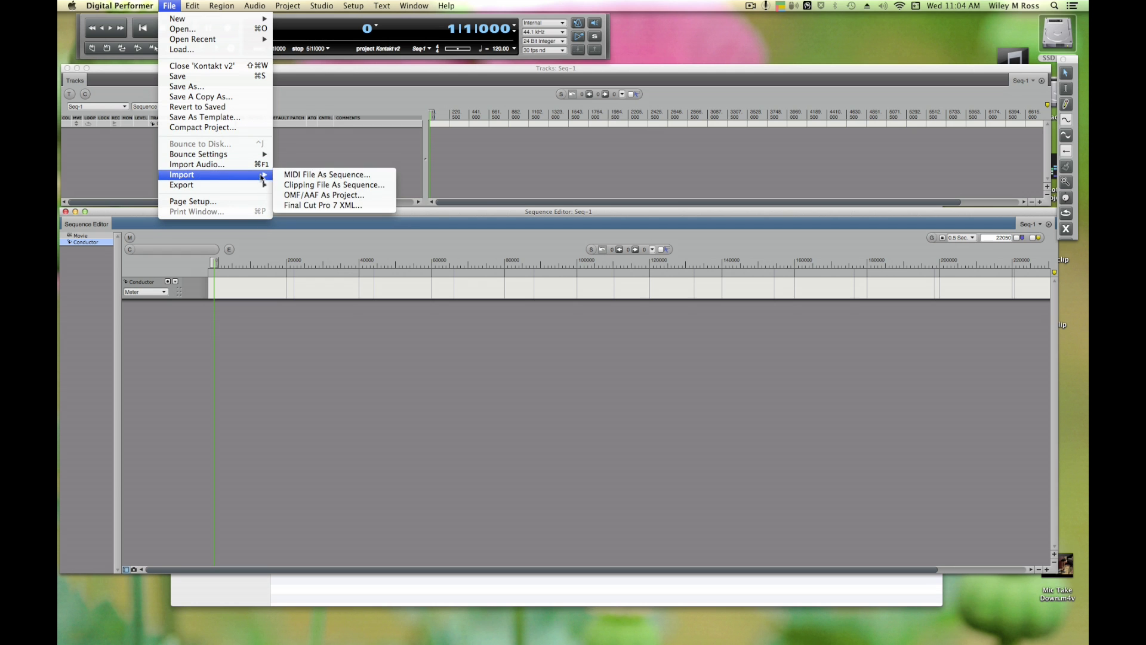
left_click(288, 176)
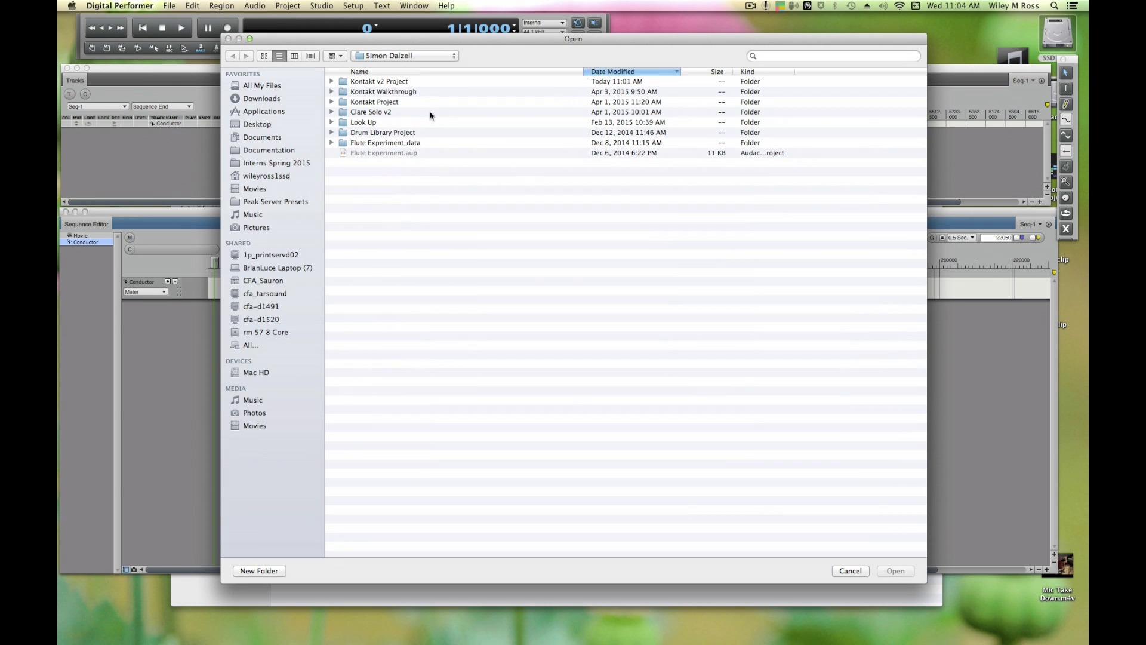
double_click(367, 92)
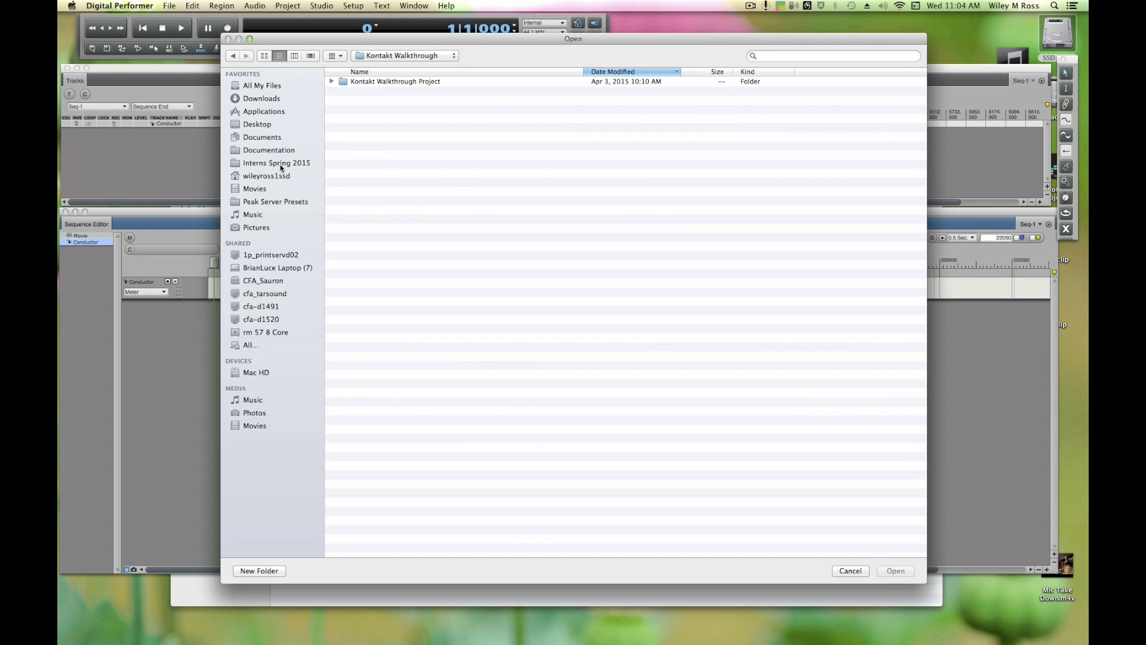
key("super+Up")
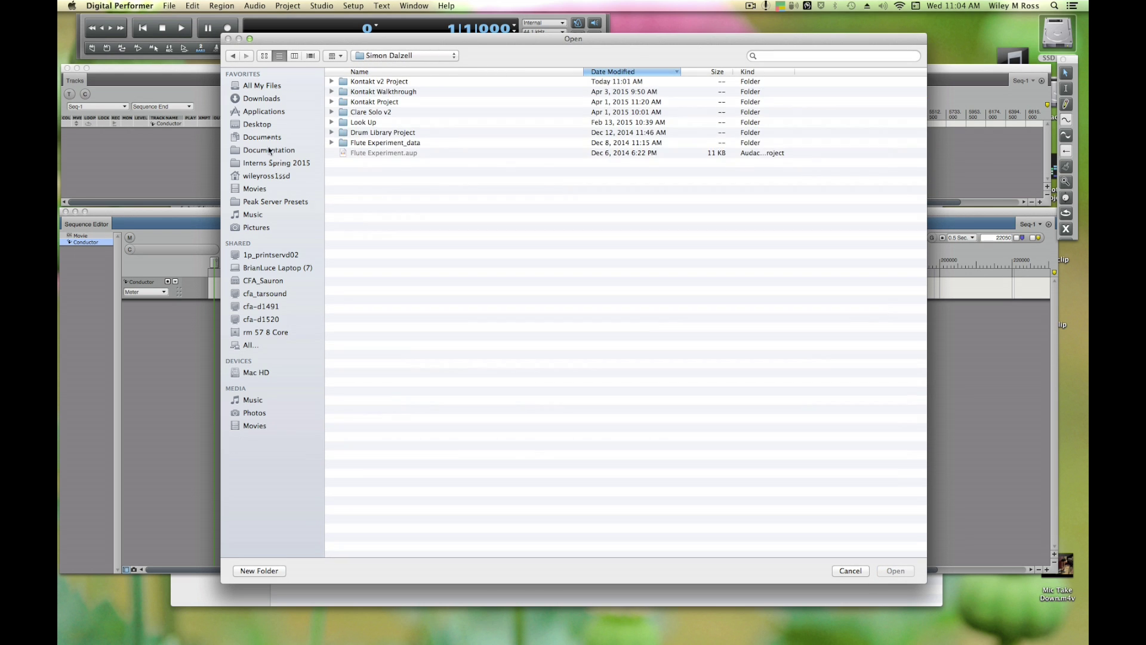
double_click(382, 104)
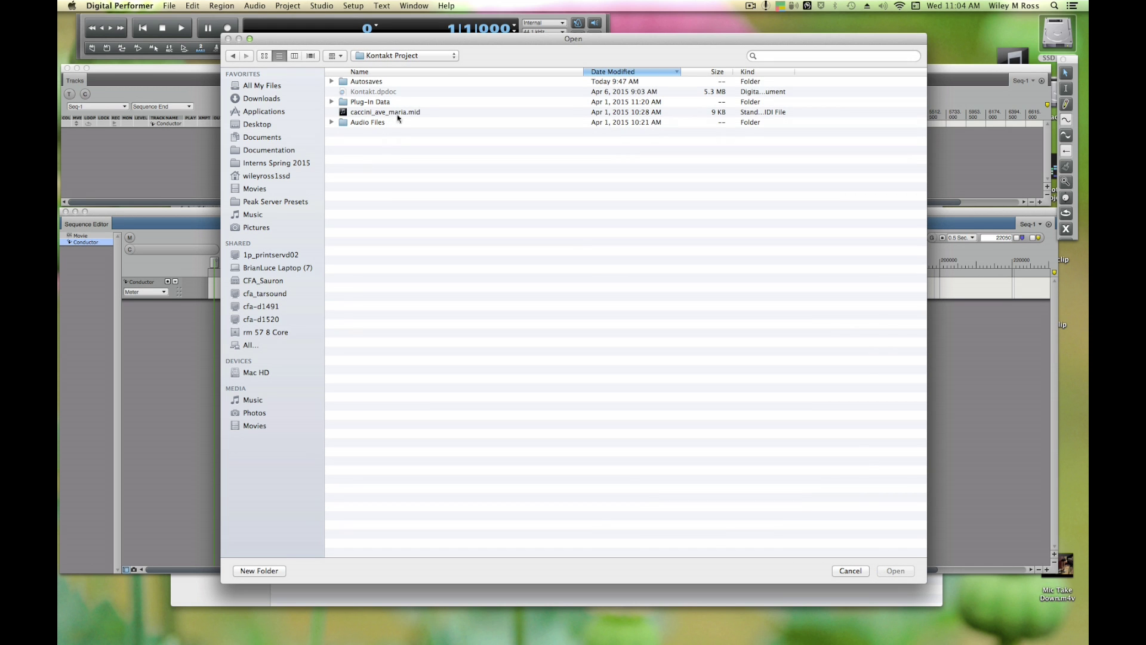
double_click(398, 113)
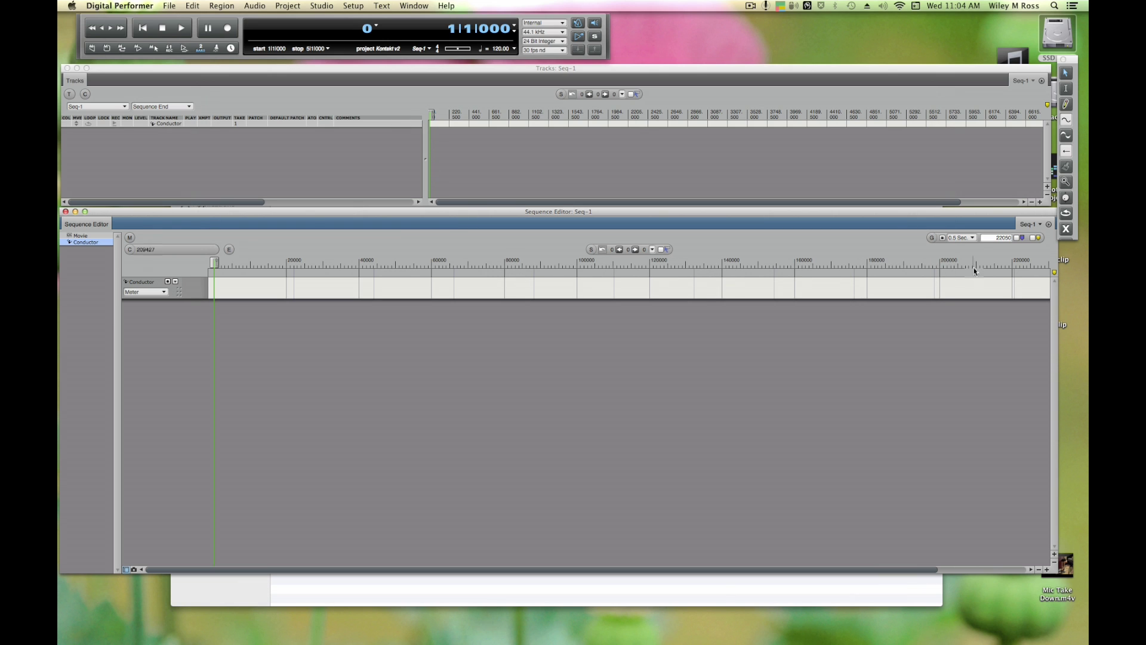
Step: Check the imported caccini_ave_maria.mid sequence, then switch to the empty Seq-1 and delete it
left_click(1031, 224)
left_click(1035, 232)
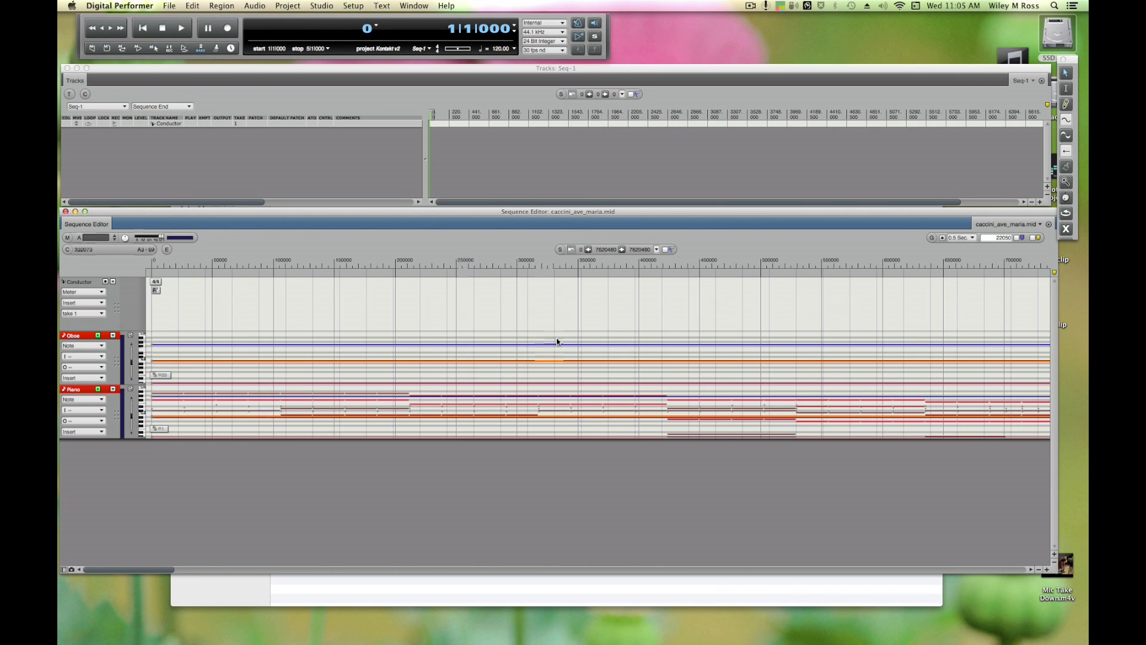
left_click(1038, 226)
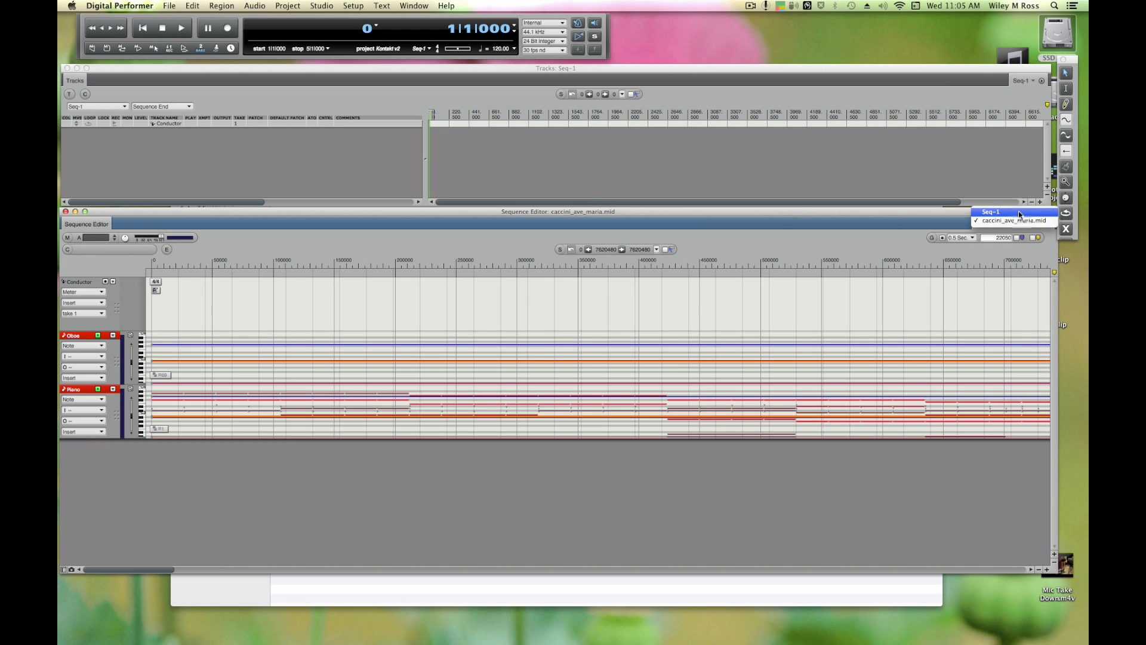
left_click(1009, 211)
left_click(1050, 225)
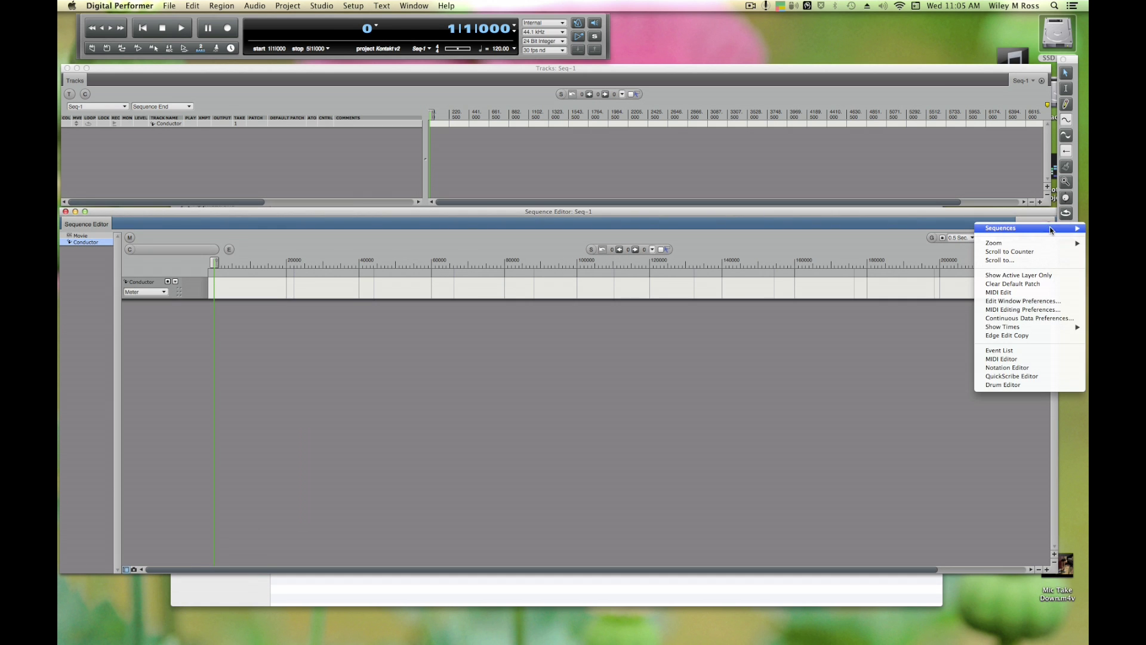
mouse_move(1046, 228)
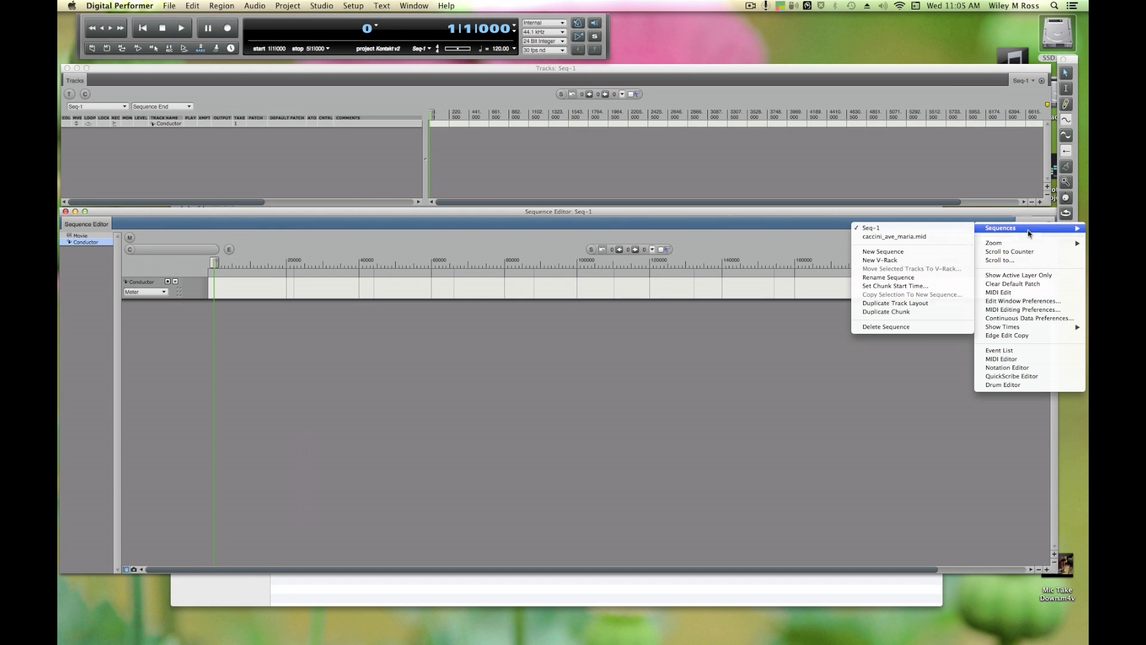
left_click(885, 326)
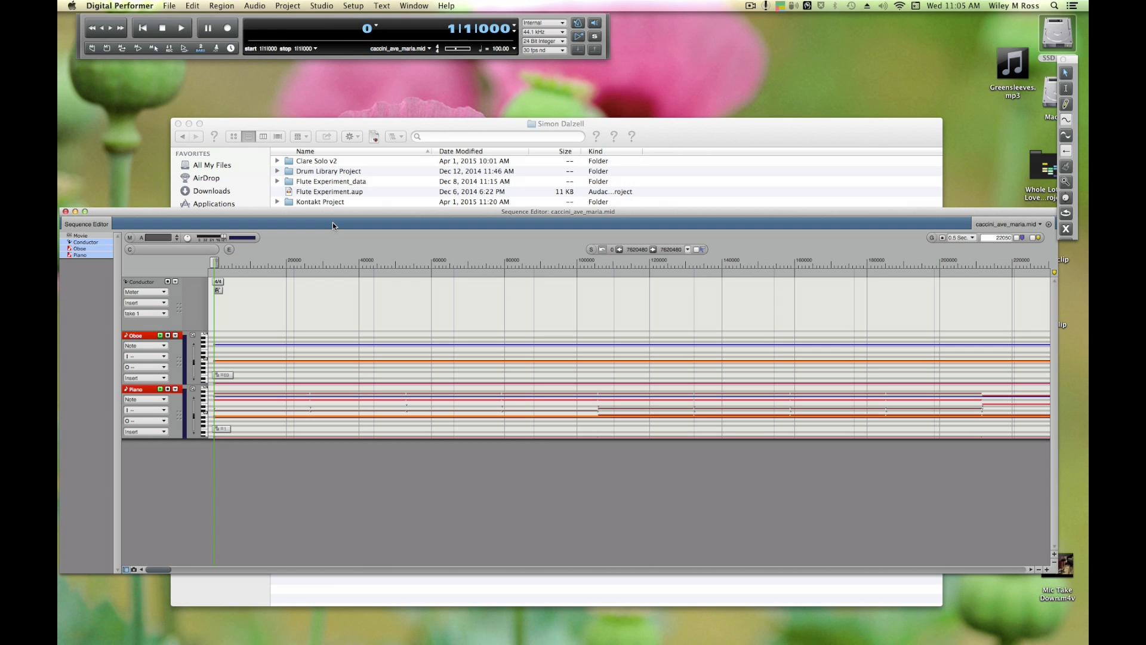
Step: Audition the sequence, then add a mono Native Instruments Kontakt 5 instrument track (Kontakt 5-1)
key("space")
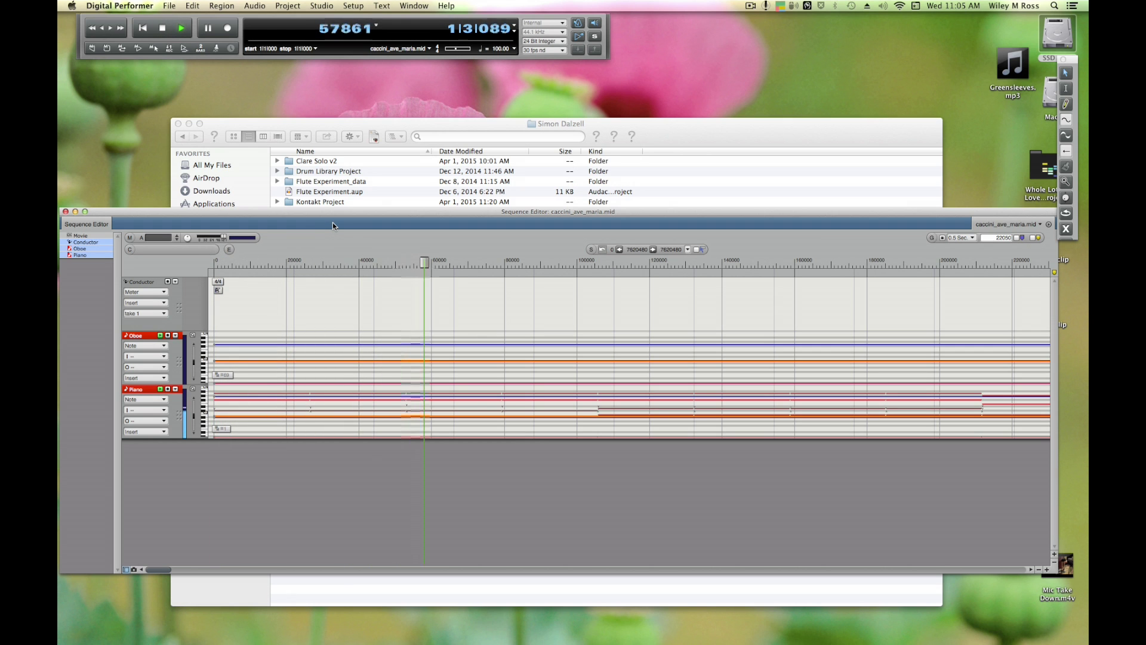
key("space")
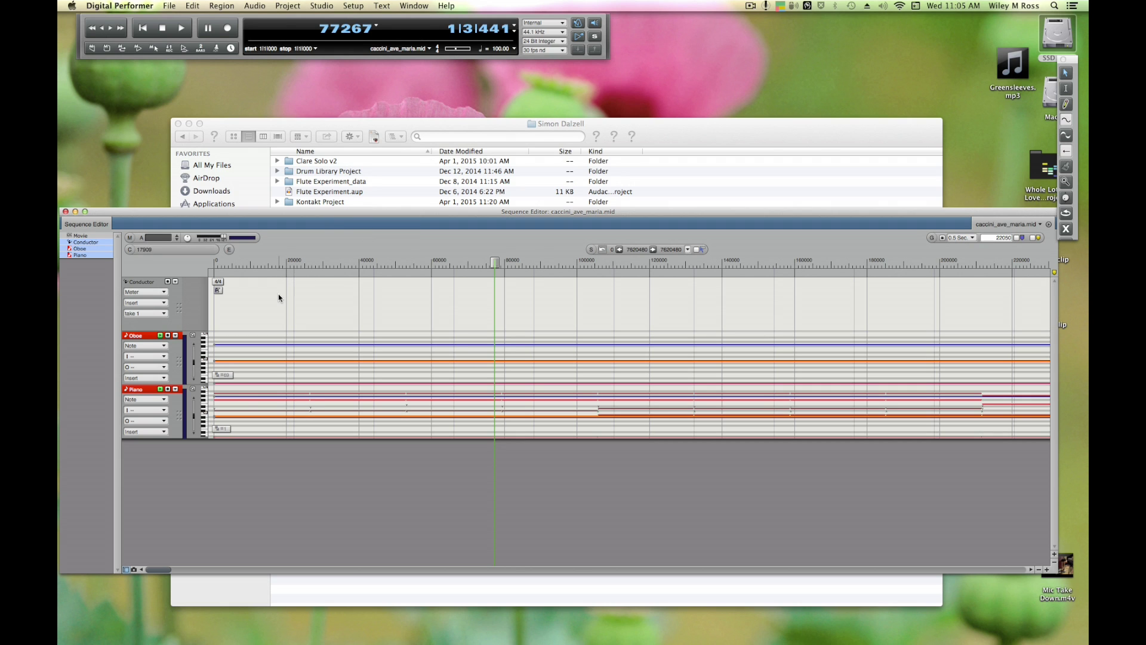
right_click(146, 465)
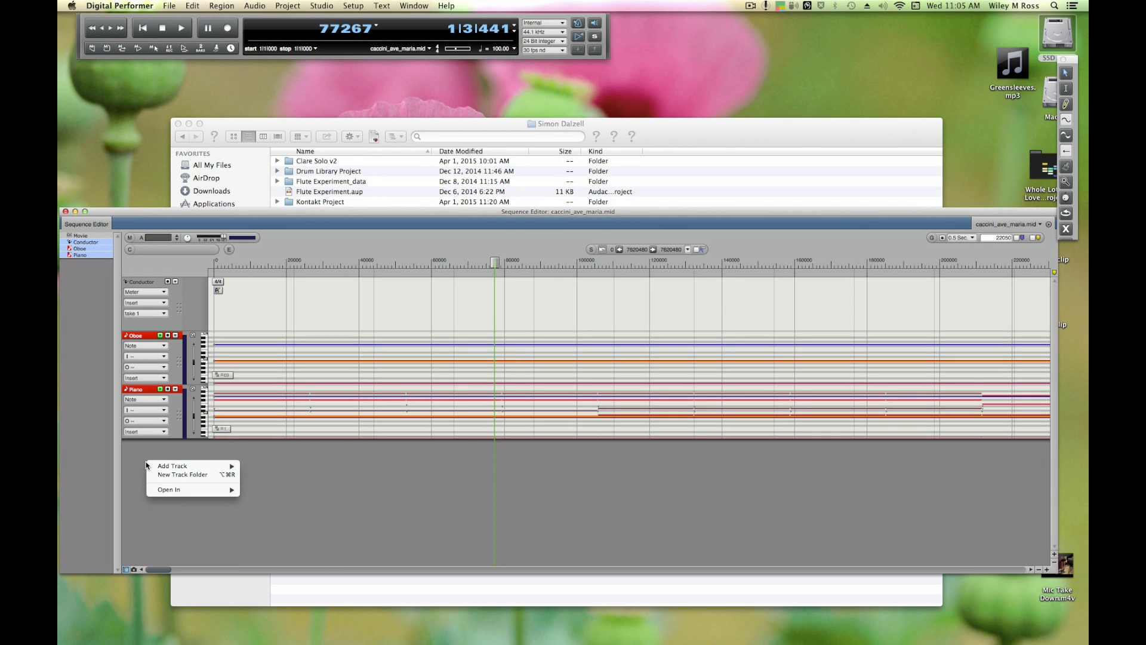
mouse_move(179, 466)
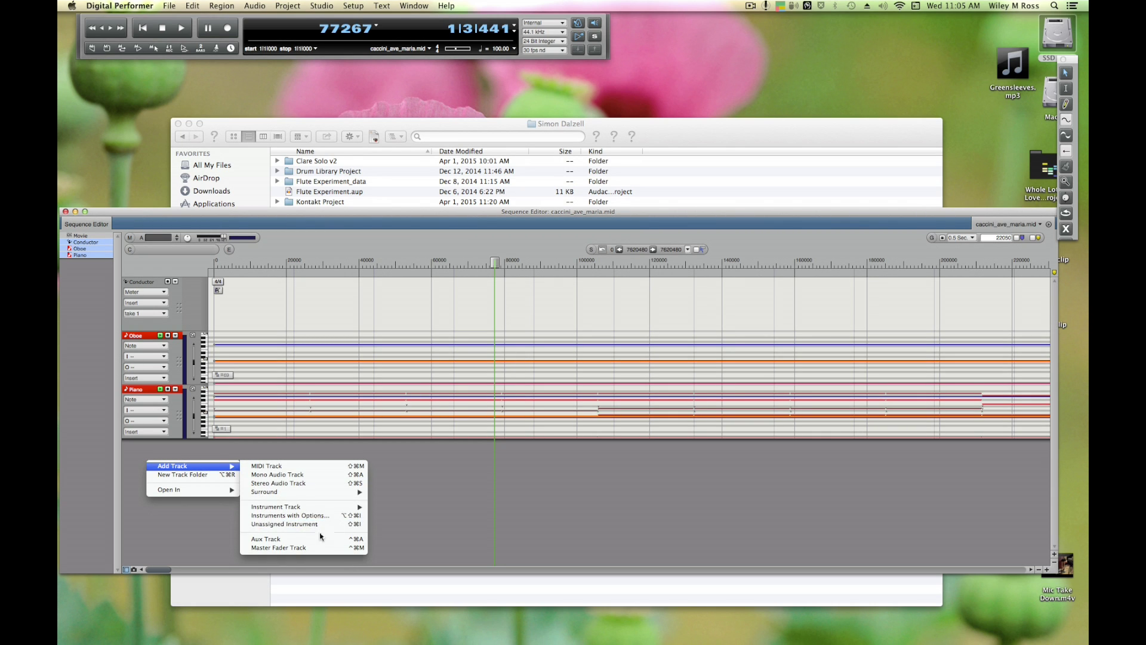
mouse_move(338, 507)
mouse_move(419, 542)
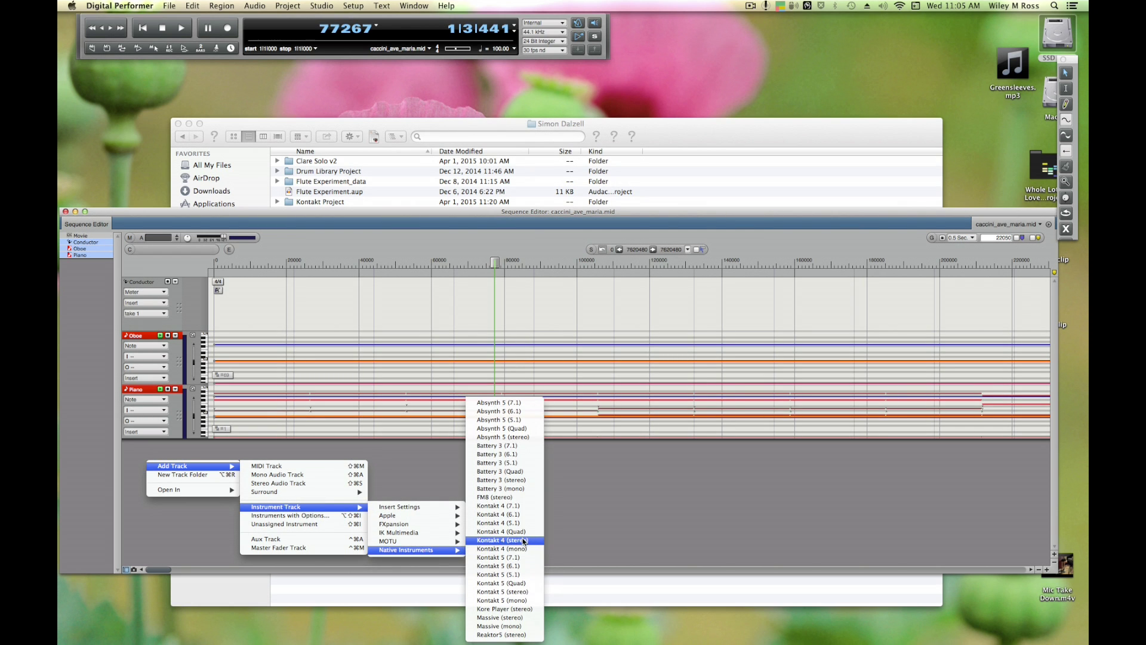
left_click(518, 600)
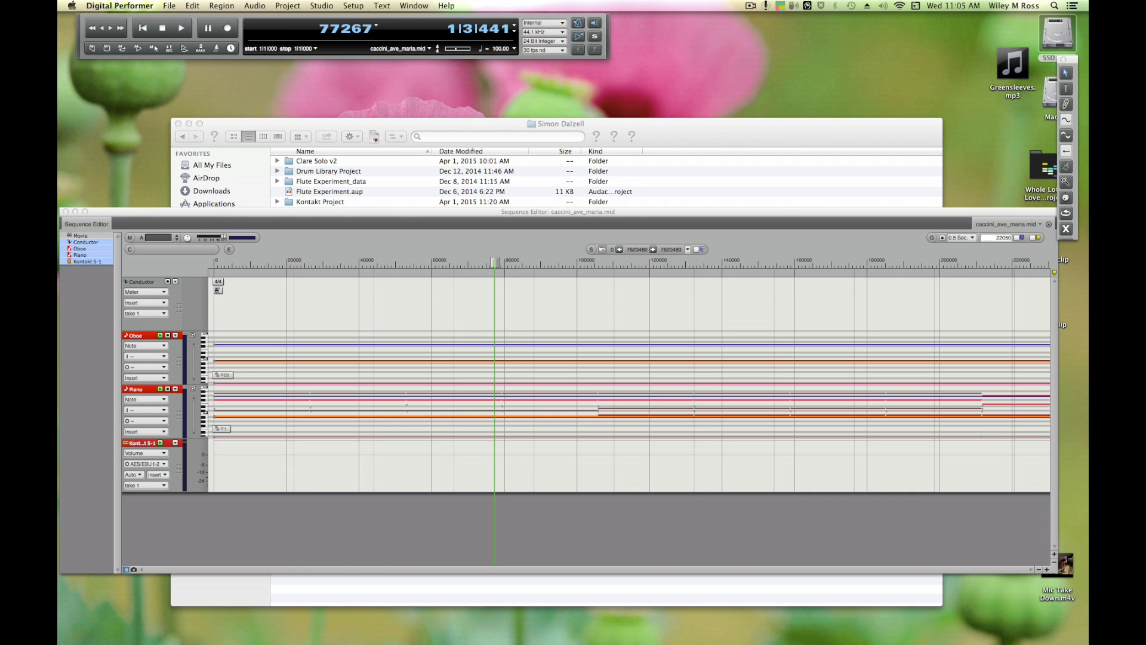
Step: Move the Kontakt window over the editor and hide its Browse, Master, Output and Keyb panels
left_click_drag(960, 104, 537, 68)
left_click(464, 148)
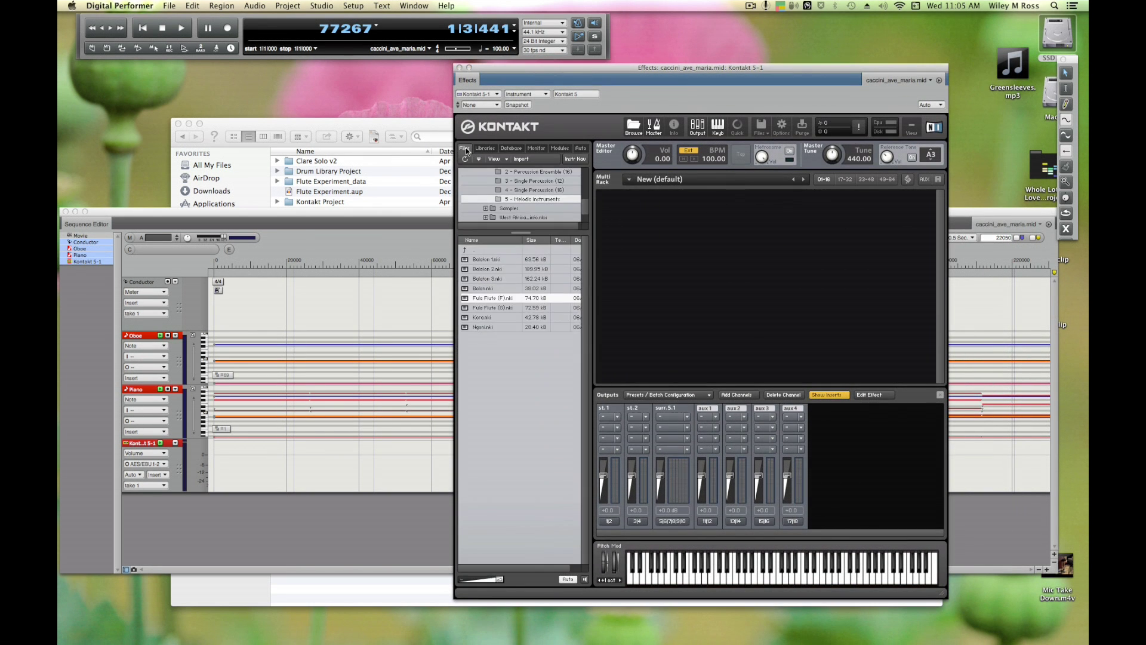
left_click(633, 128)
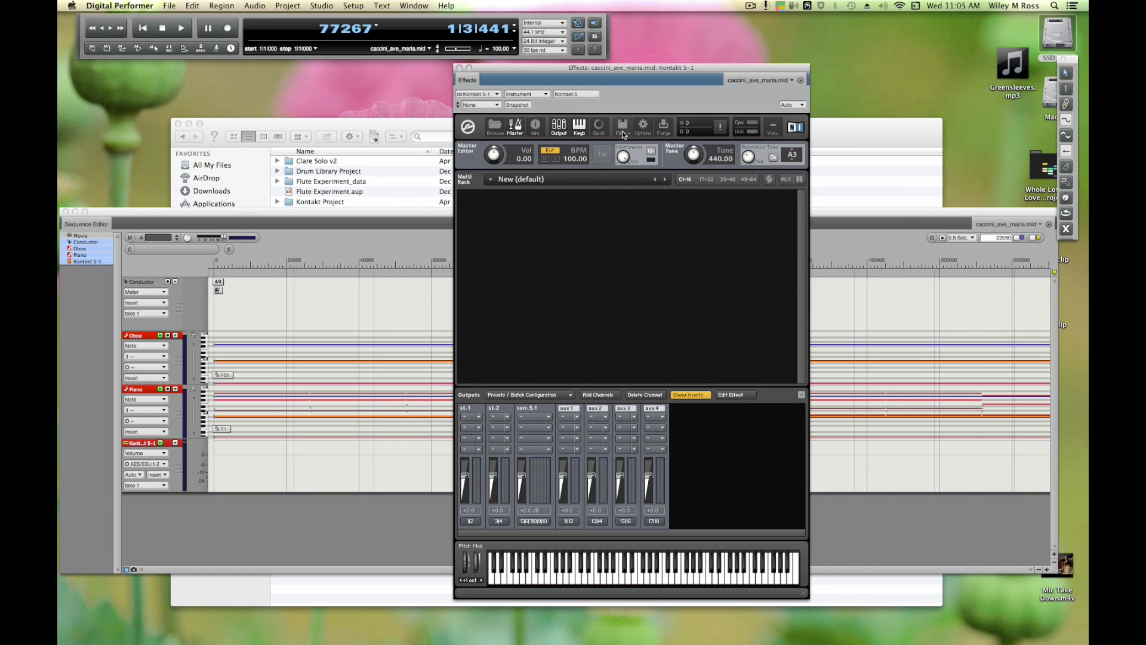
left_click(514, 127)
left_click(560, 127)
left_click(579, 126)
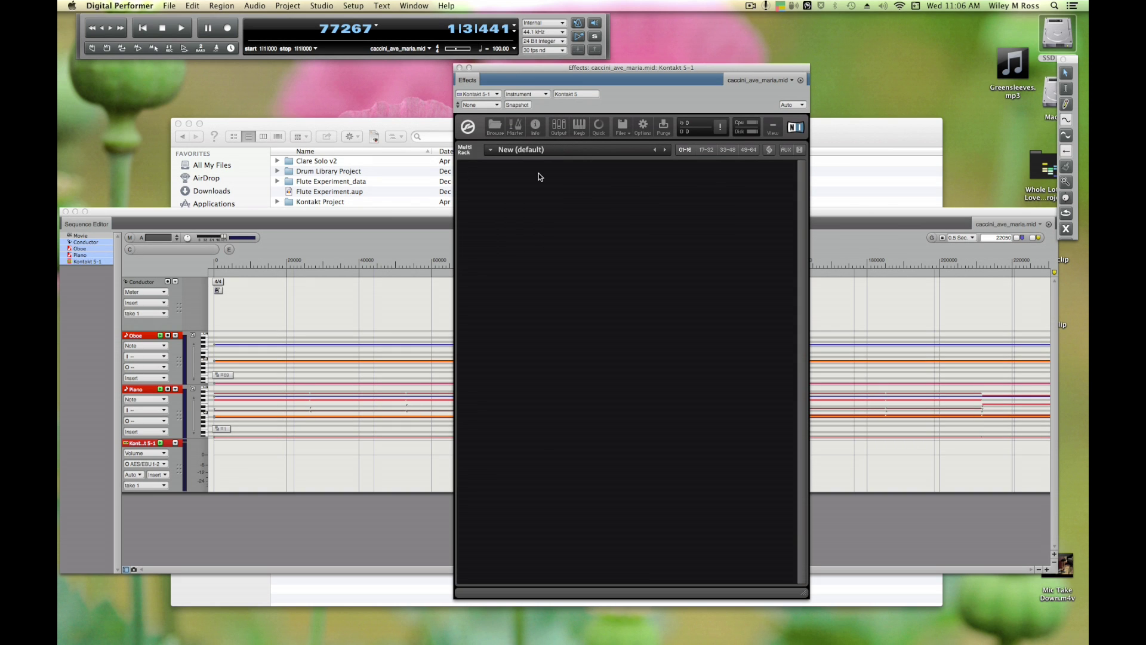
Step: Reopen Kontakt's browser on the Libraries tab and scroll through the installed libraries
left_click(495, 127)
left_click(493, 148)
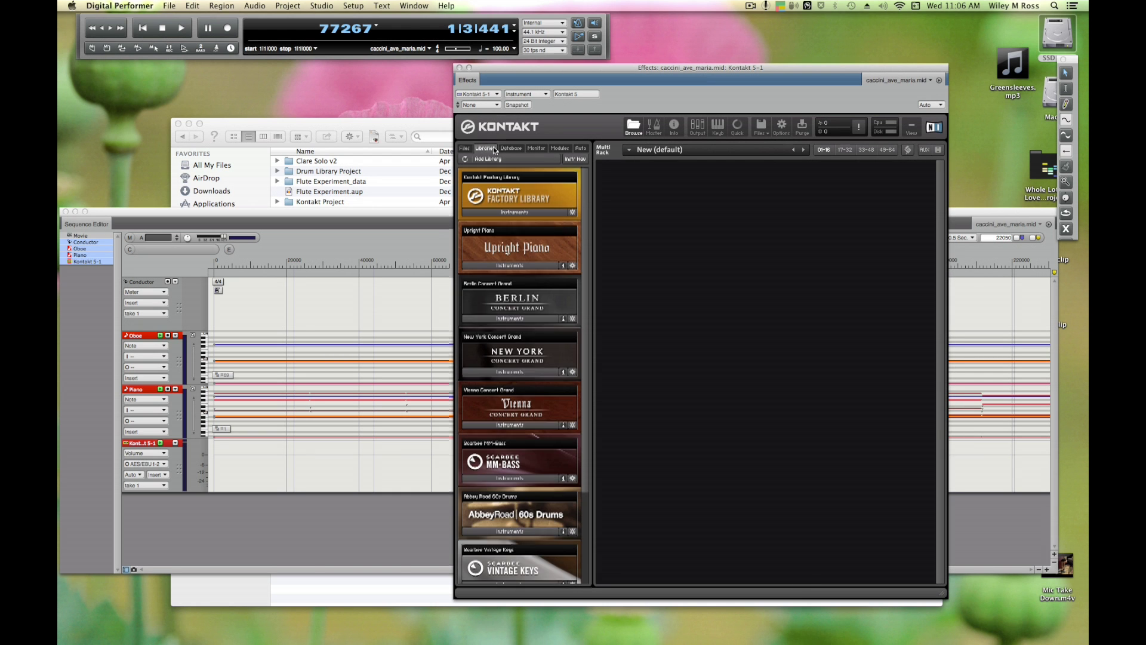
scroll(585, 246, "down", 5)
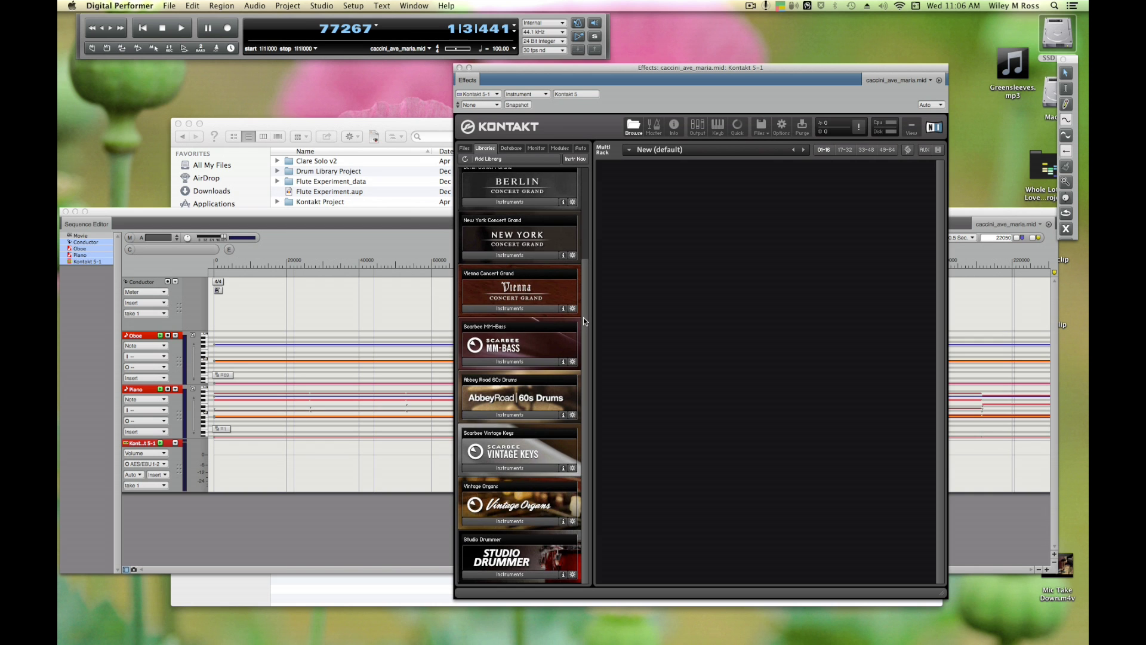
left_click_drag(582, 317, 586, 189)
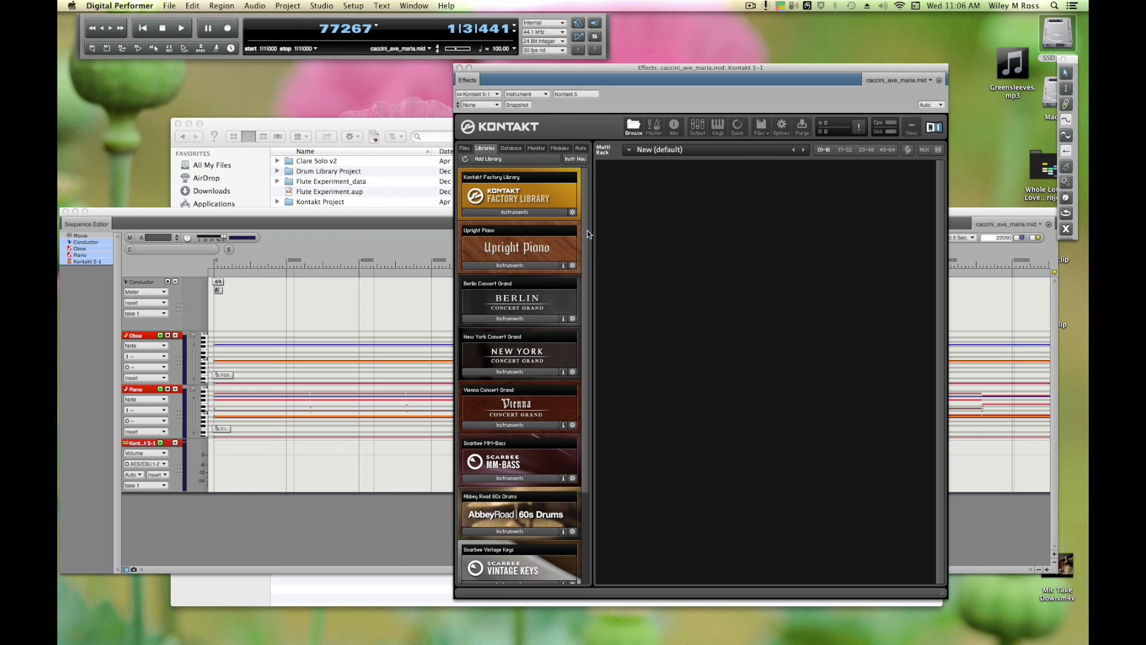
mouse_move(584, 228)
left_mouse_down()
mouse_move(589, 316)
mouse_move(586, 224)
left_mouse_up()
Step: Open the SSD Boot drive in Finder and move the Clare wav folder window beside Kontakt
left_click(1054, 37)
double_click(1054, 37)
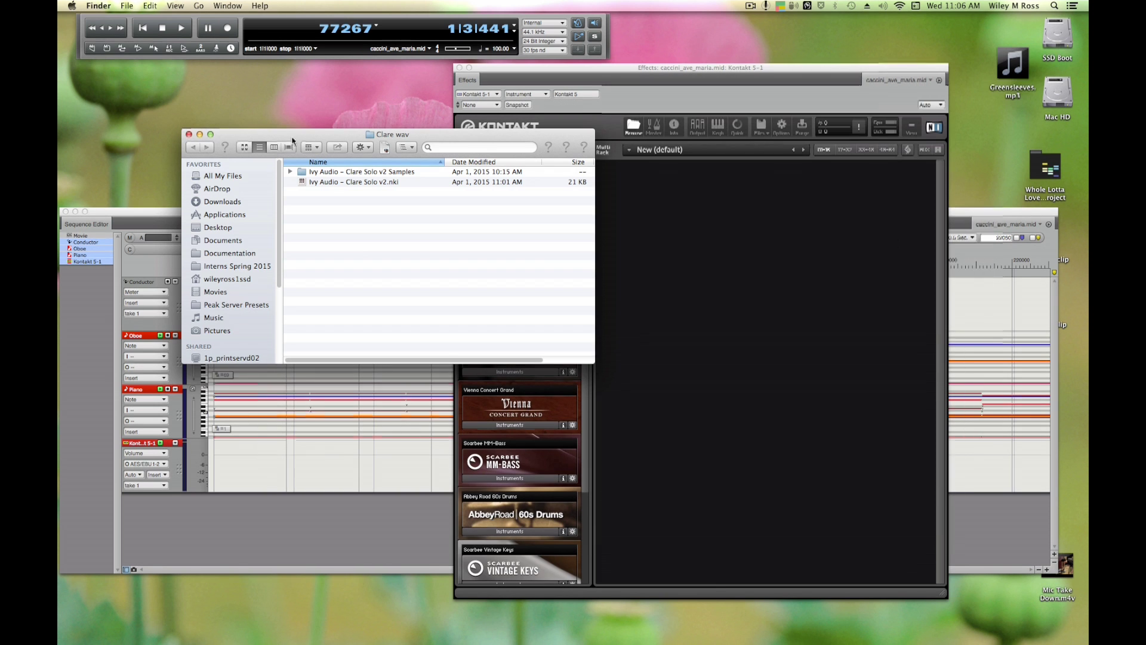
left_click(178, 123)
left_click_drag(293, 137, 749, 305)
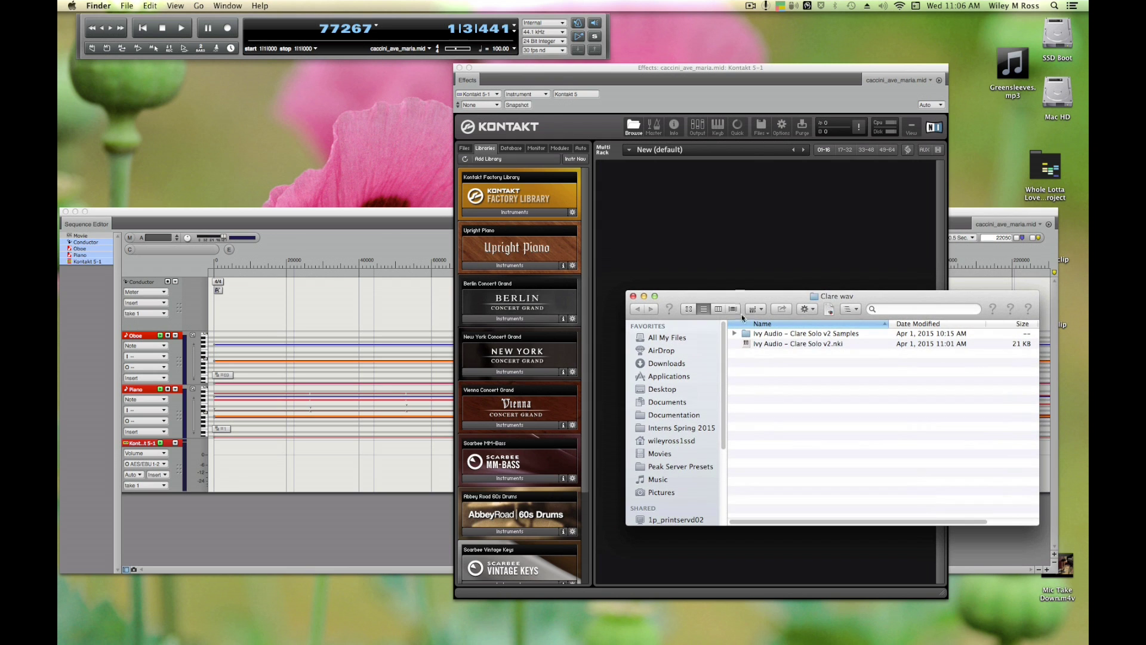
Step: Drag 'Ivy Audio - Clare Solo v2.nki' into Kontakt's rack, then close the Clare wav window
left_click(770, 345)
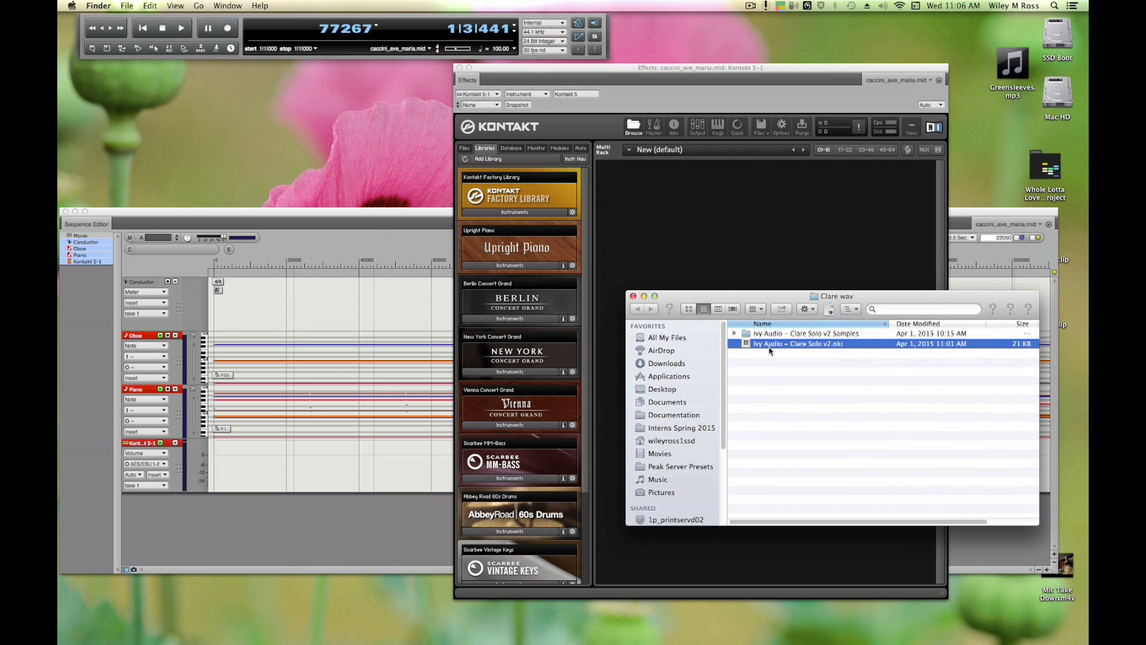
left_click(818, 337)
left_click(817, 345)
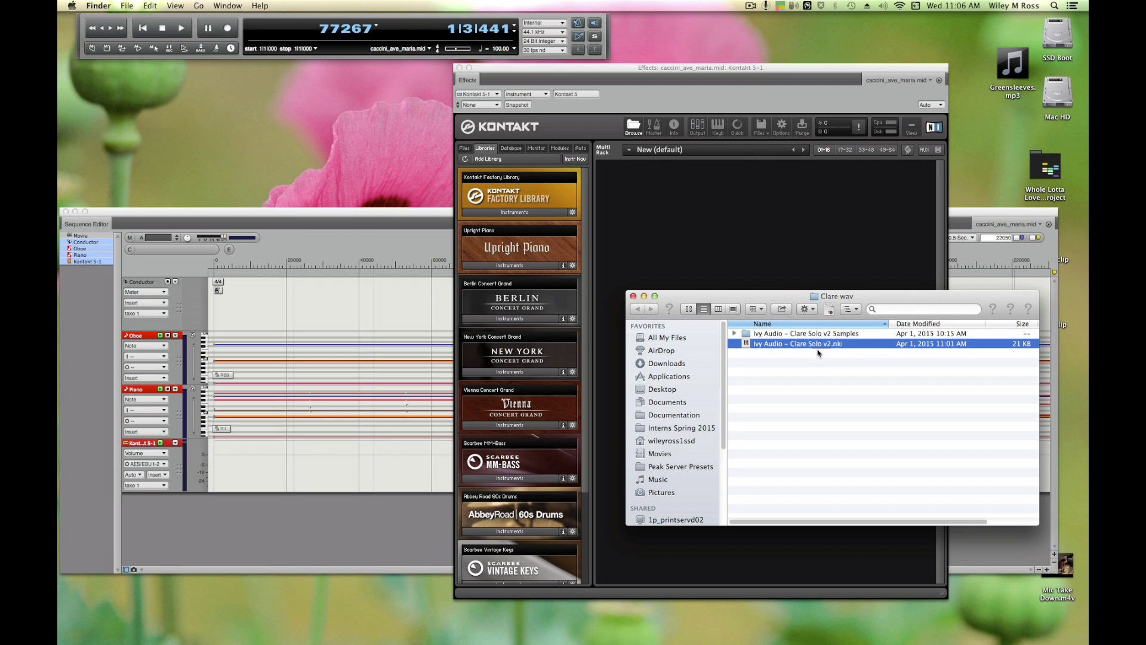
left_click_drag(818, 349, 724, 236)
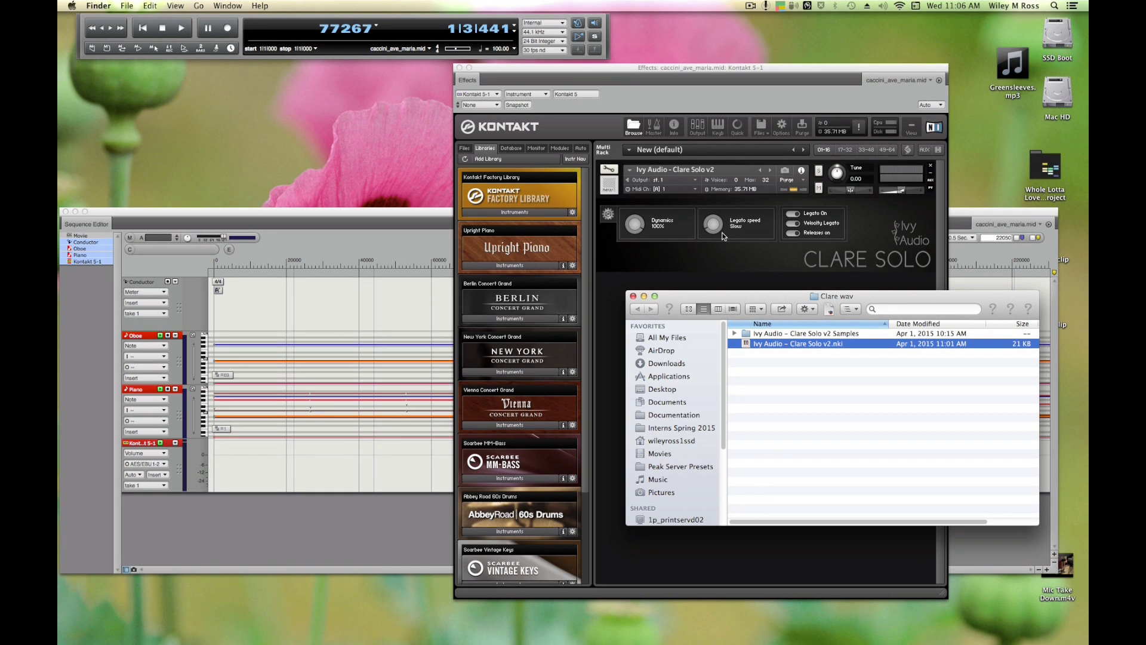
left_click(634, 296)
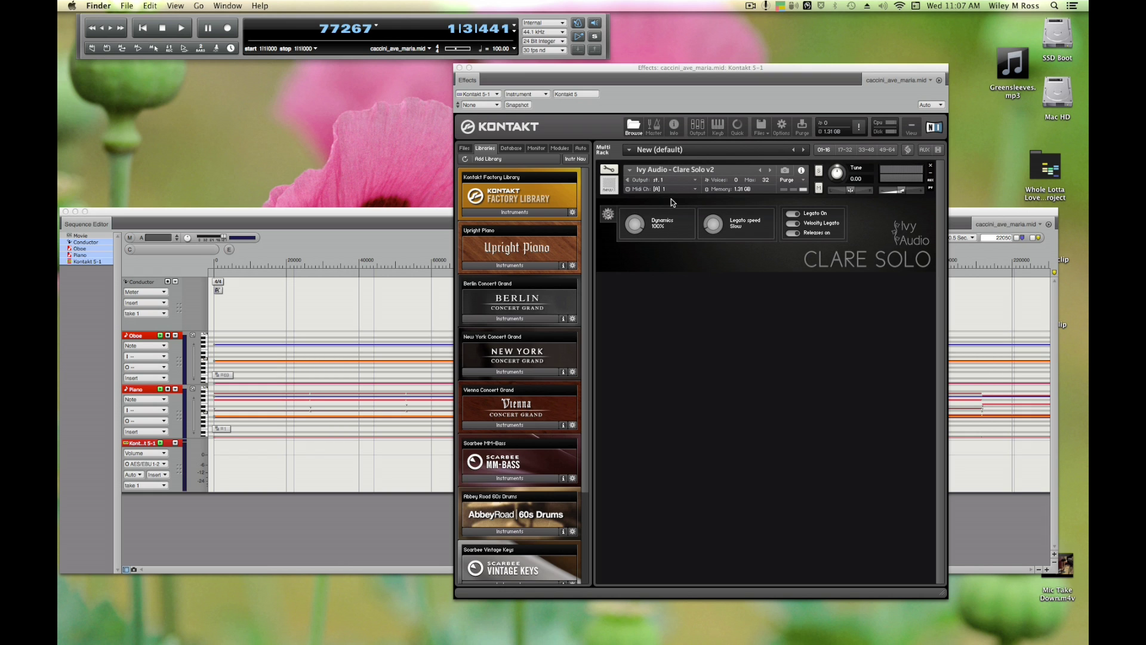
Step: Lower Clare Solo's Dynamics to 98% and check the Legato speed MIDI automation options
left_click_drag(631, 233, 655, 232)
right_click(713, 229)
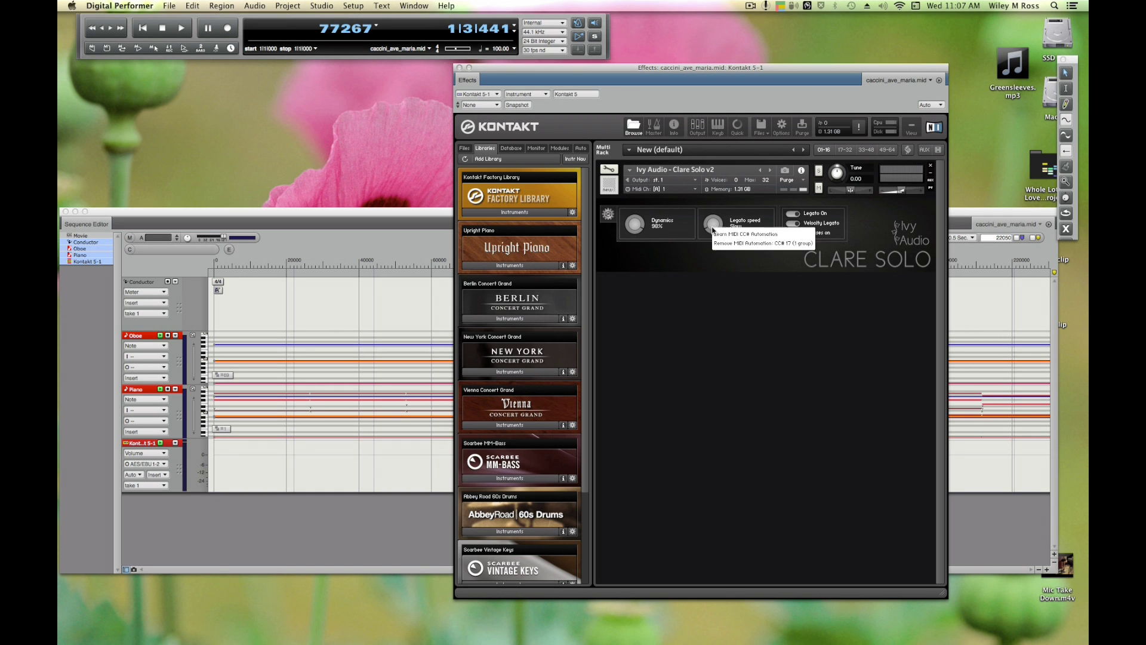
left_click(736, 301)
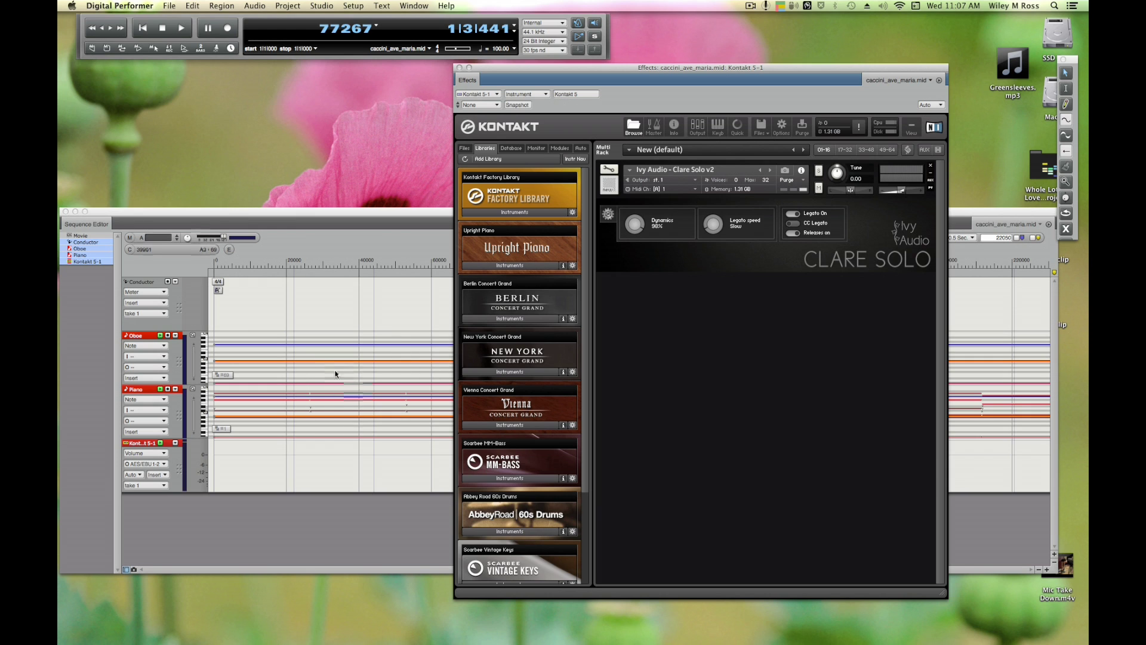
Step: In the Sequence Editor, change the Oboe track's name to 'Vocals'
left_click(391, 213)
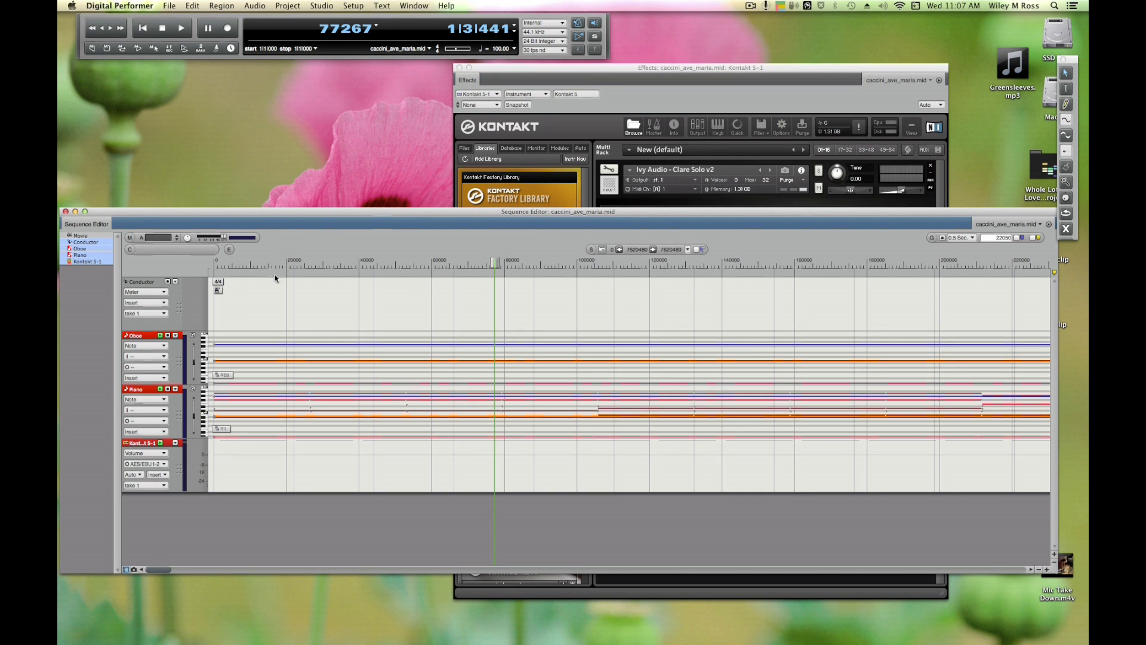
double_click(139, 335)
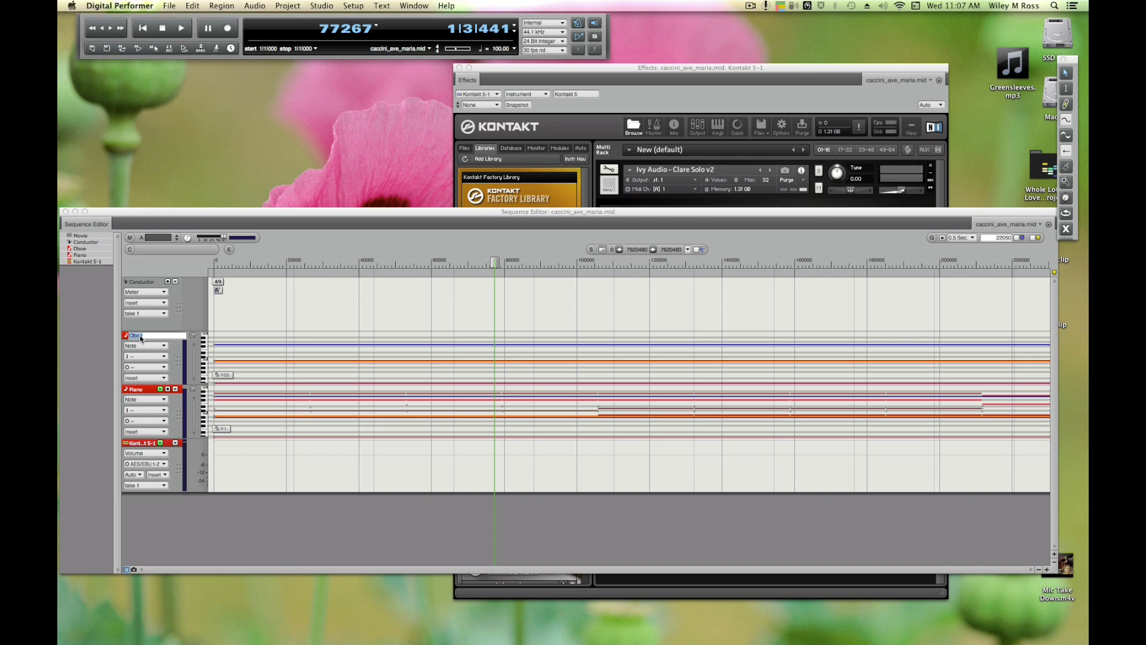
type("Vocals")
key("Return")
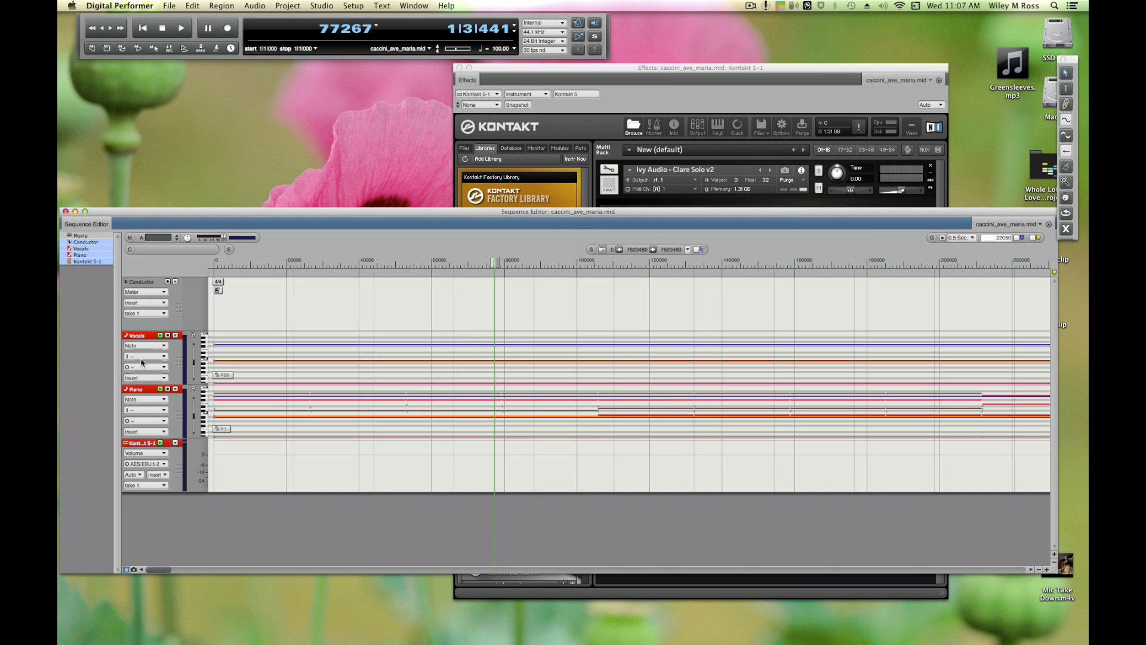
Step: Set the Piano and Vocals track colours to bright green, then open the Mixing Board with Shift-M
left_click(125, 388)
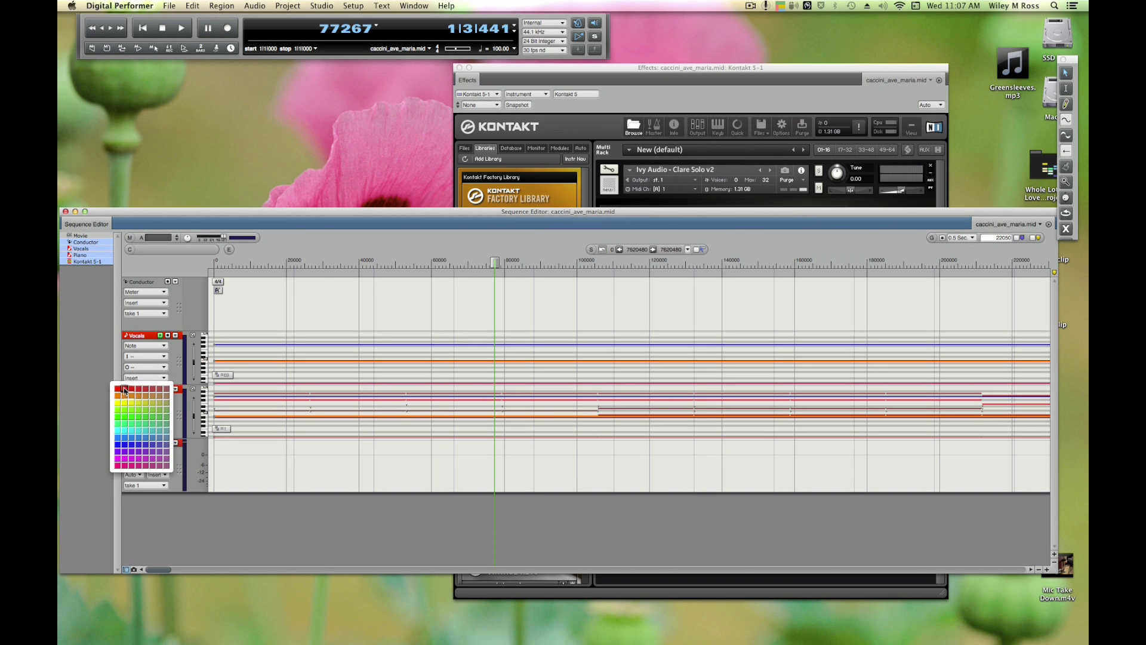
left_click(118, 416)
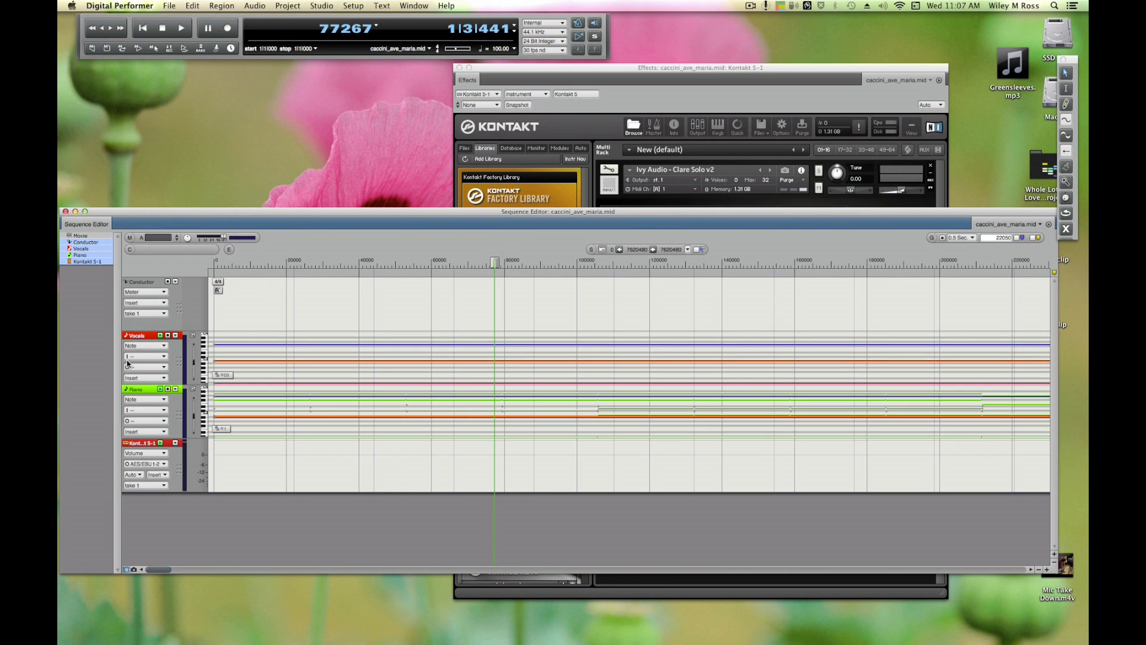
left_click(126, 336)
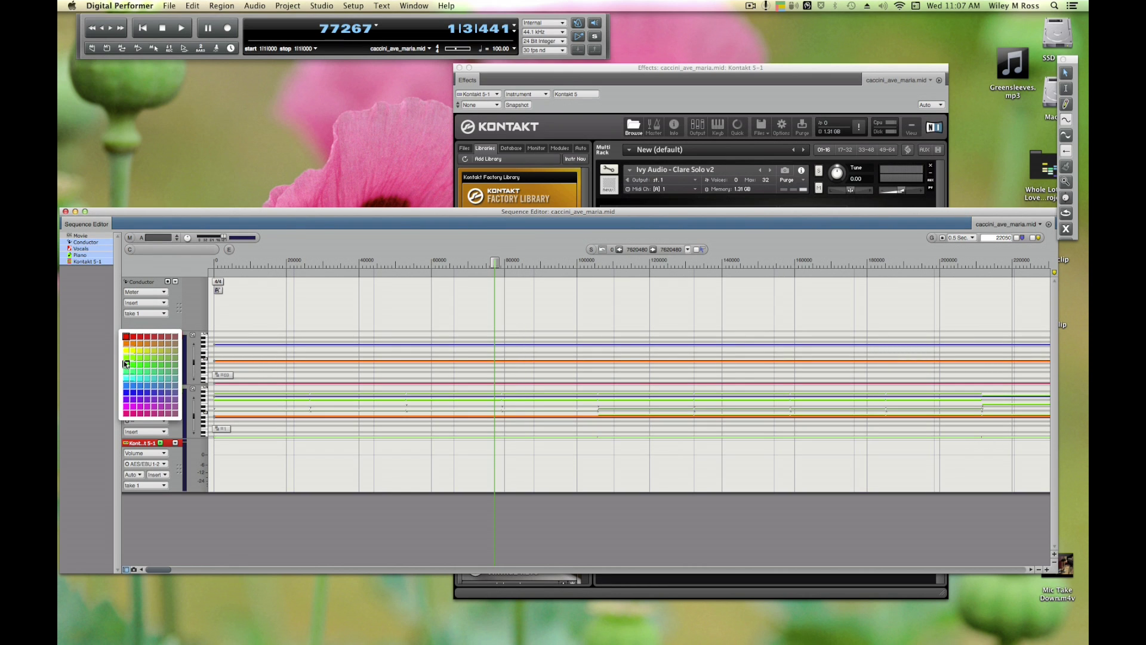
left_click(125, 360)
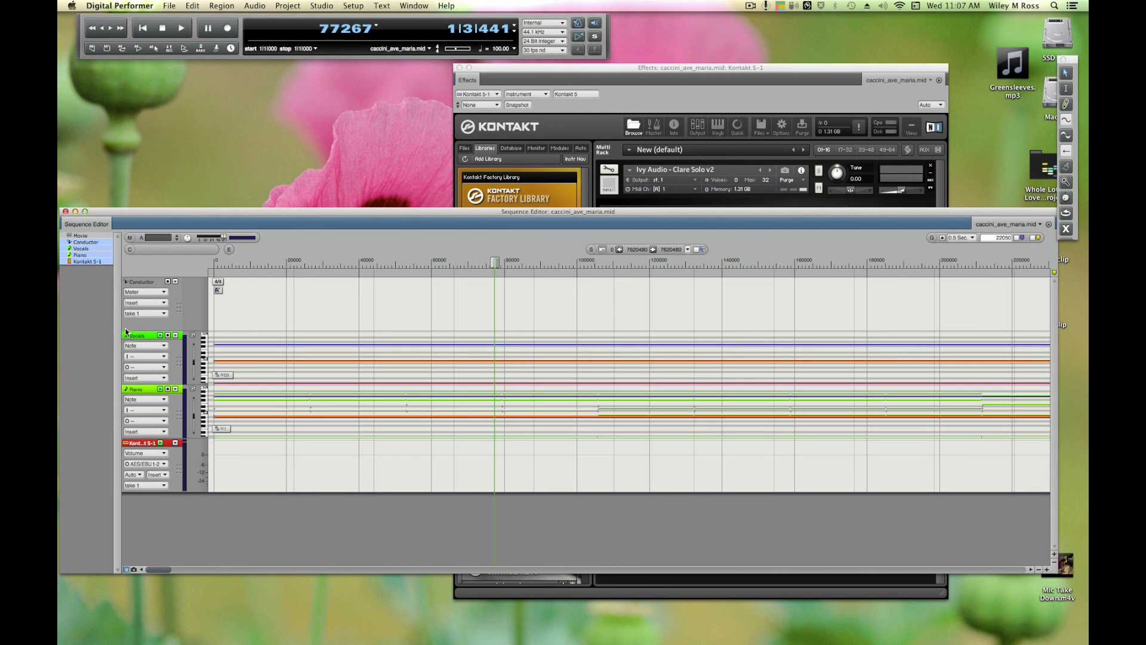
left_click(123, 390)
left_click(125, 396)
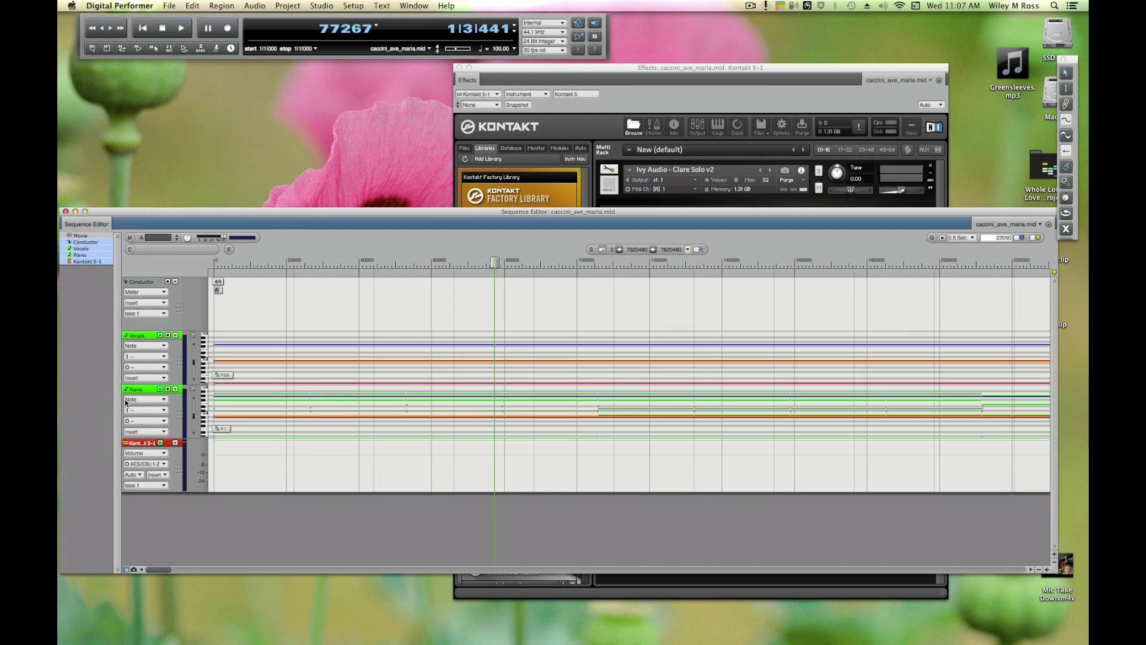
key("shift+m")
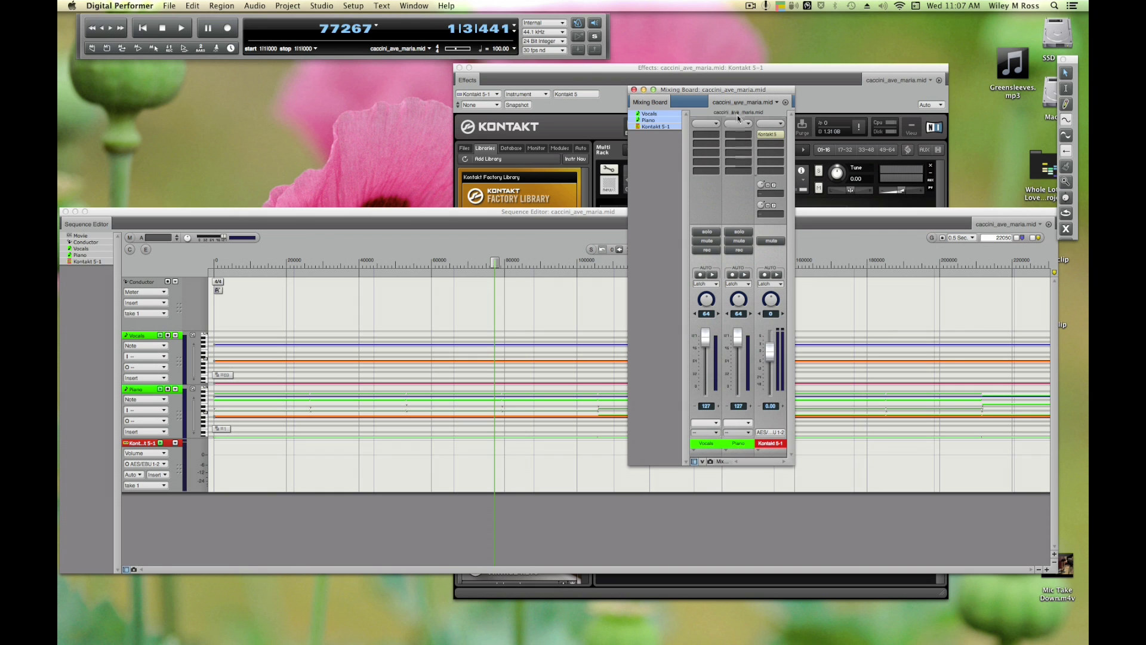
Step: Collapse Clare Solo in Kontakt and set its MIDI channel to Port A 1
left_click_drag(734, 78, 548, 86)
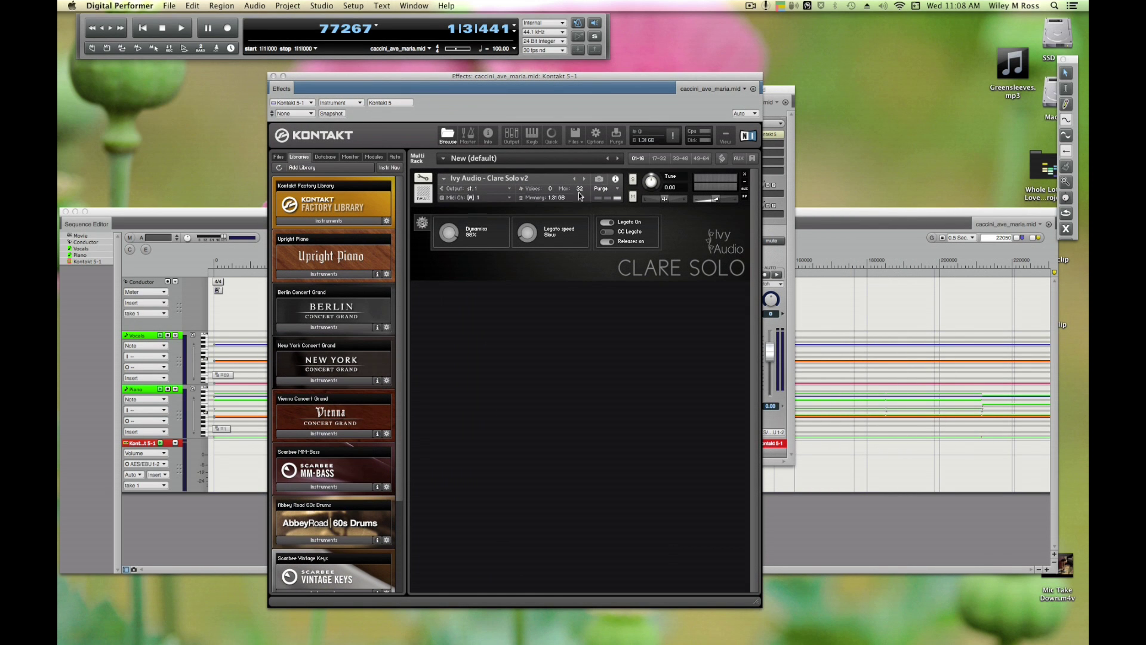
left_click(745, 199)
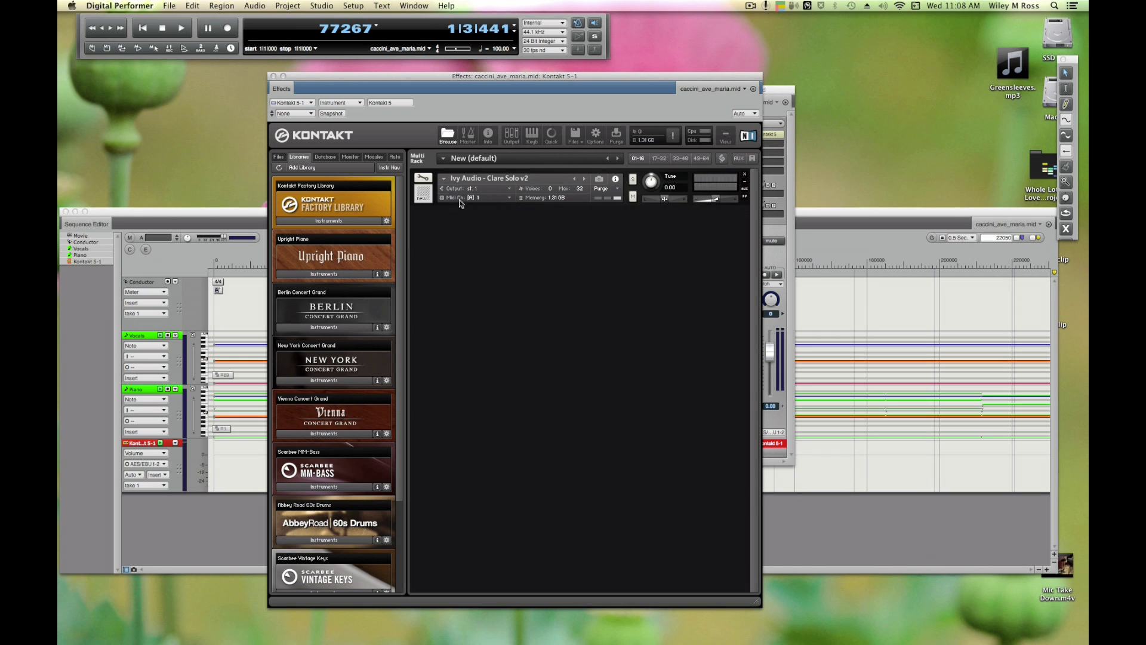
left_click(511, 201)
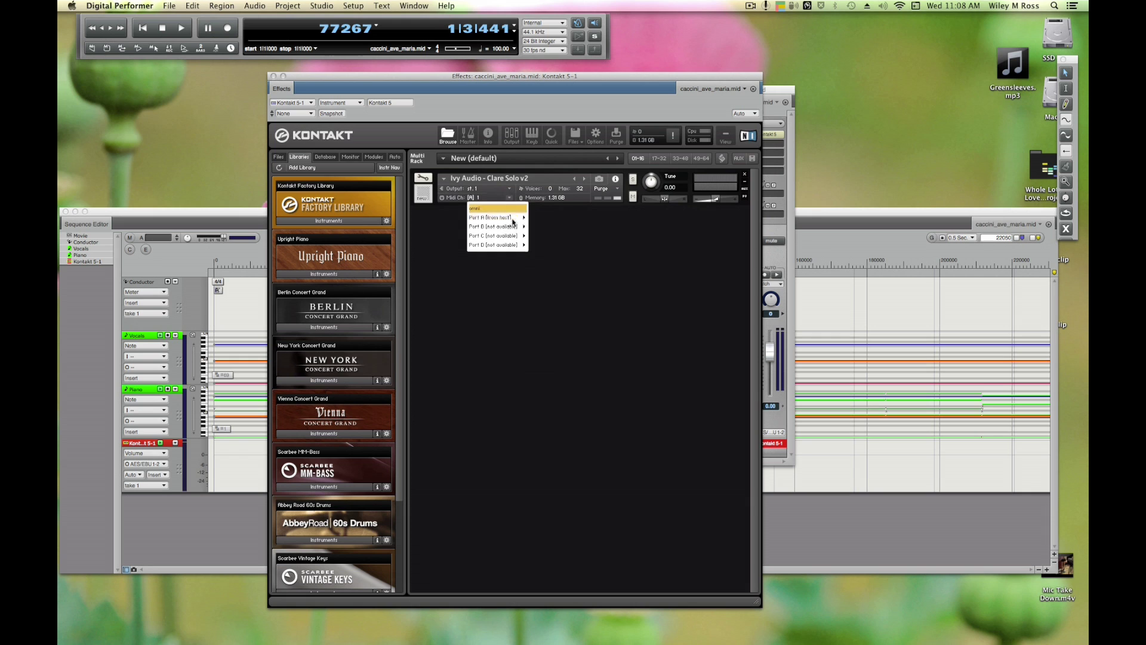
mouse_move(514, 222)
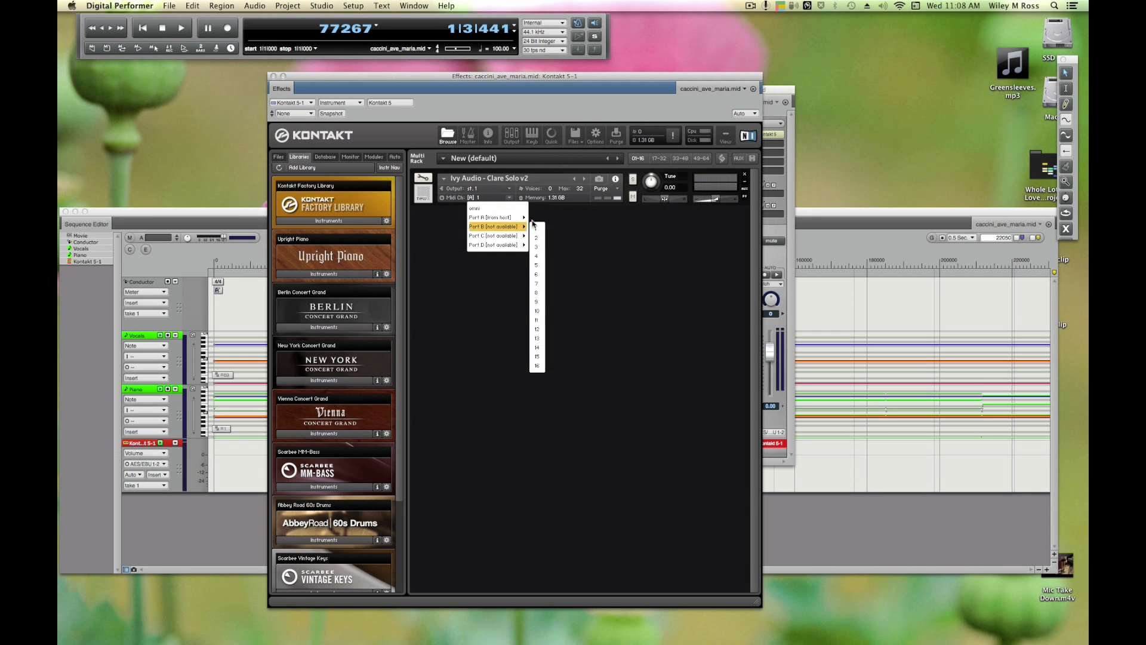
left_click(536, 222)
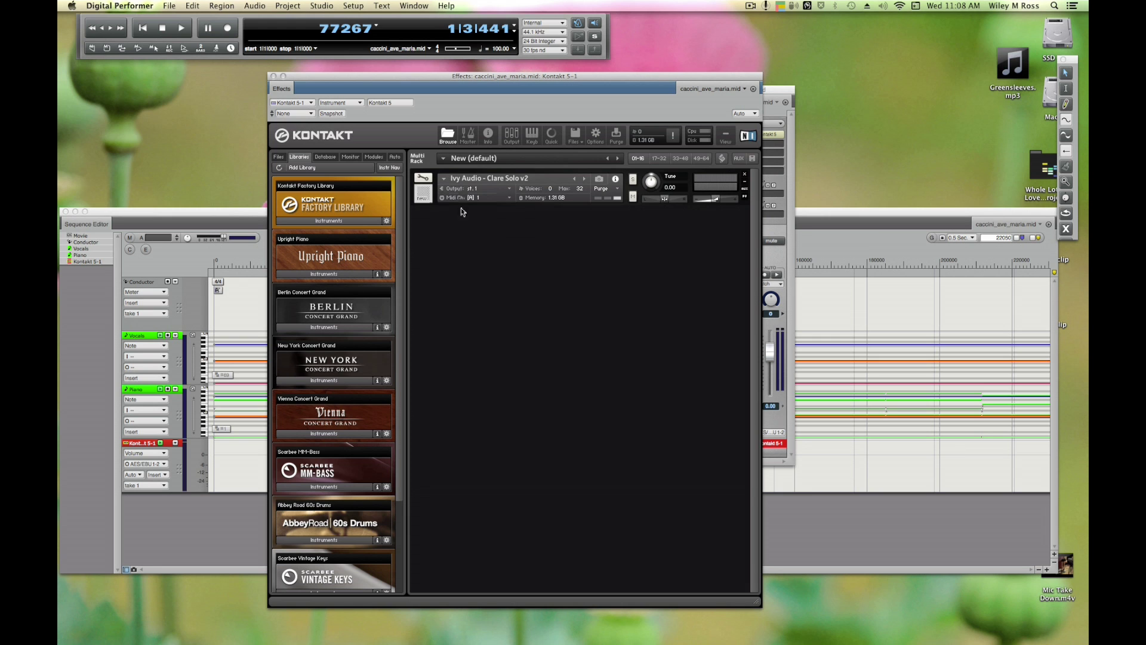
Step: Load Berlin Bach.nki from Berlin Concert Grand's Instruments into the rack and collapse its view
left_click(317, 327)
left_click_drag(696, 291, 696, 291)
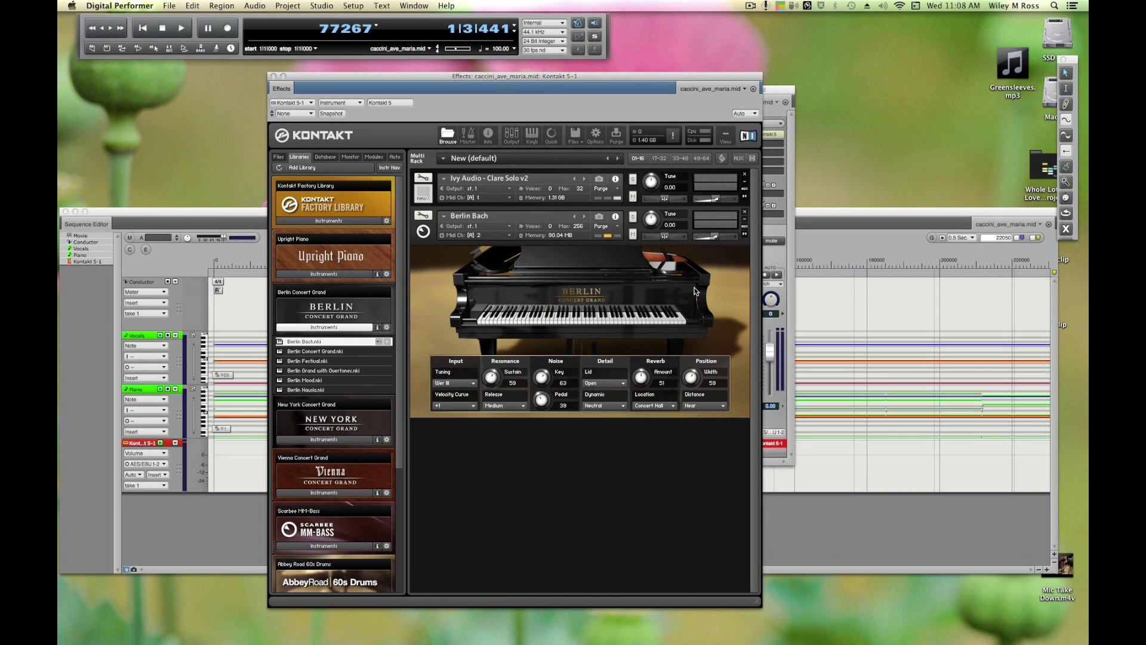
left_click(358, 328)
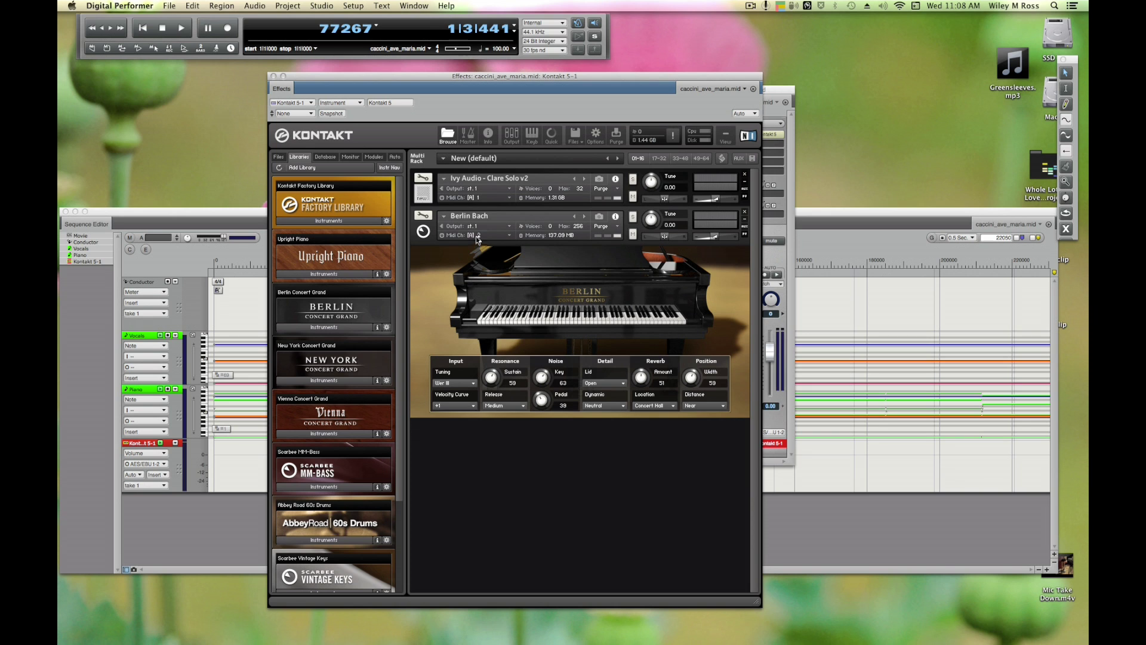
left_click(744, 235)
left_click(786, 255)
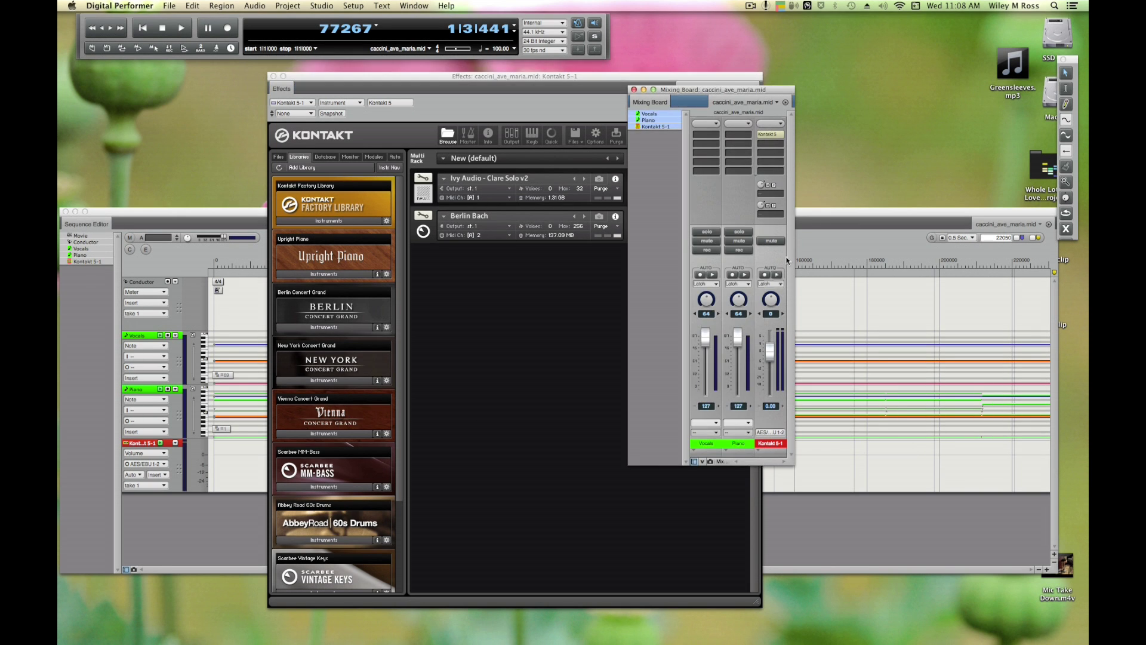
Step: Route the Vocals track output to Kontakt 5-1 > Kontakt 5-1-1
left_click(714, 435)
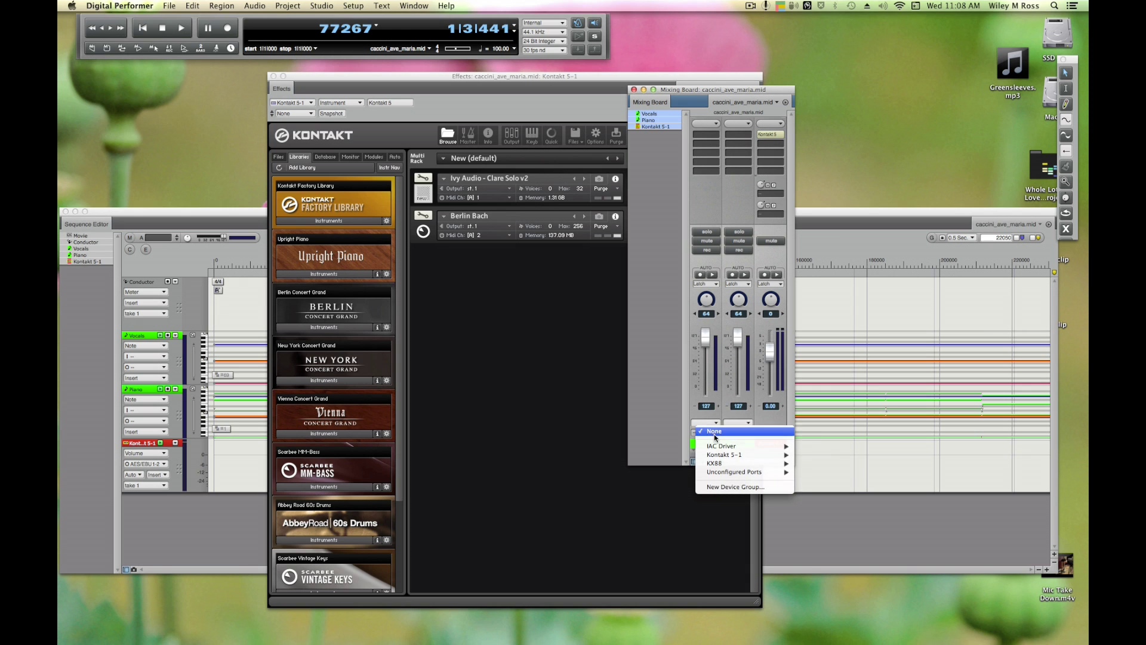
mouse_move(758, 454)
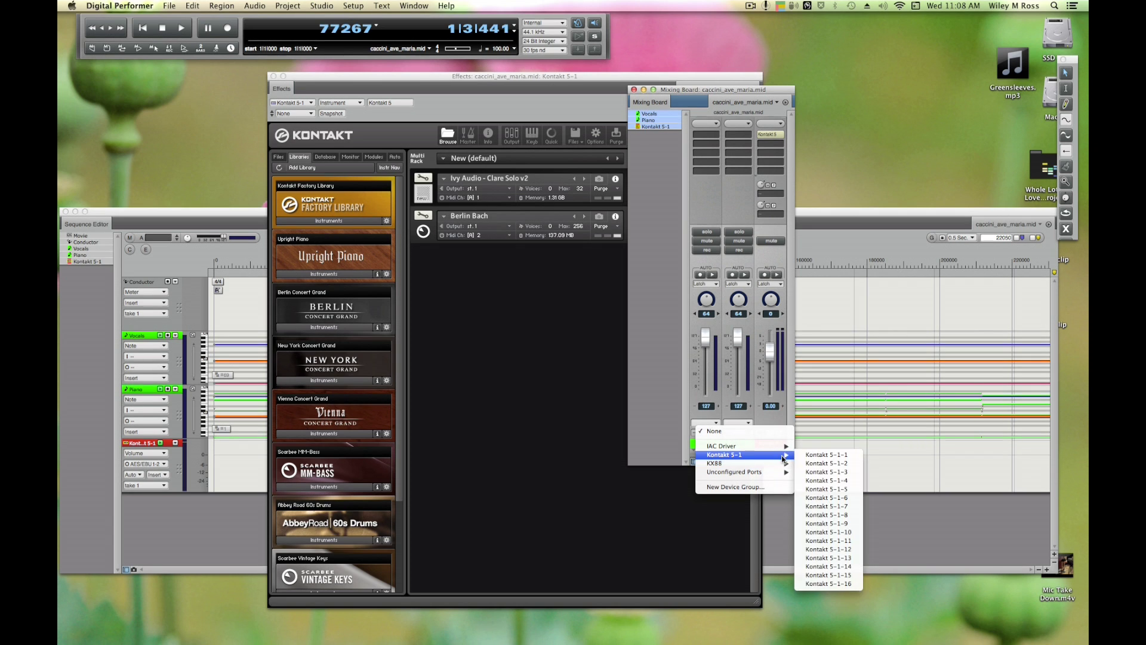
left_click(846, 457)
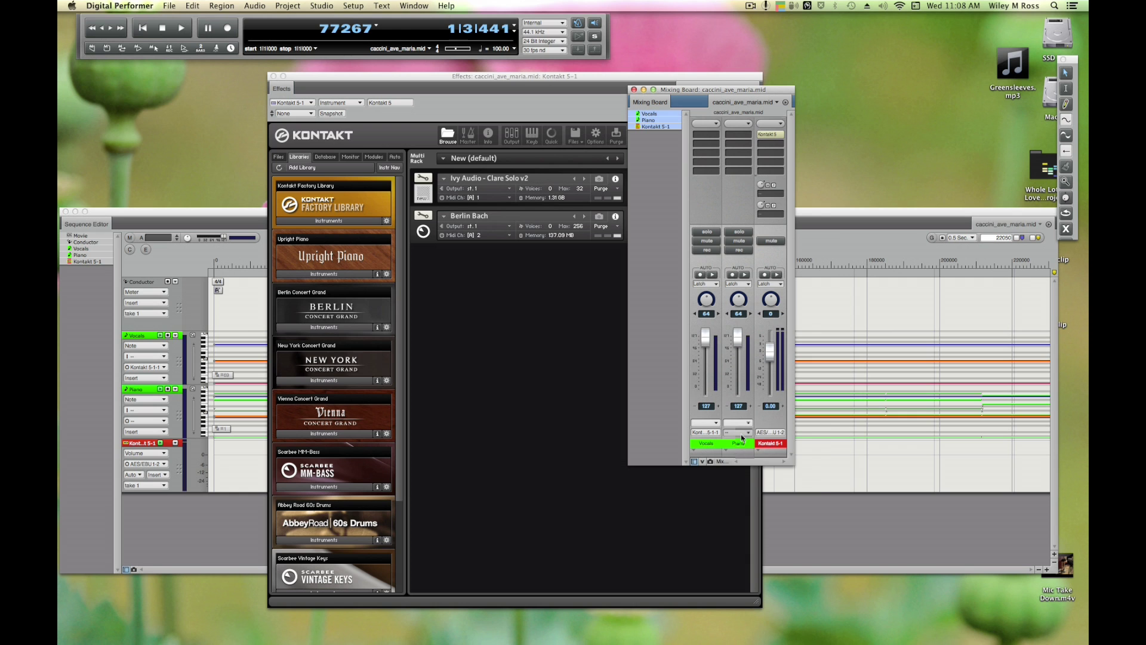
Step: Route the Piano track output to Kontakt 5-1-2 and start playback of the sequence
left_click(742, 437)
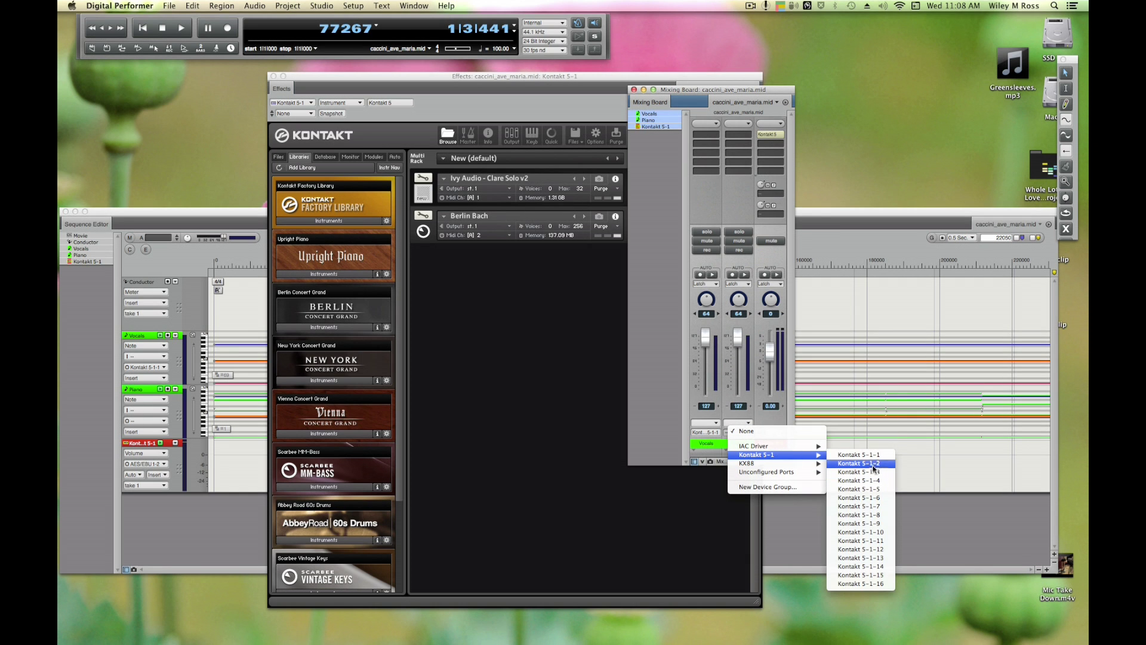
left_click(877, 465)
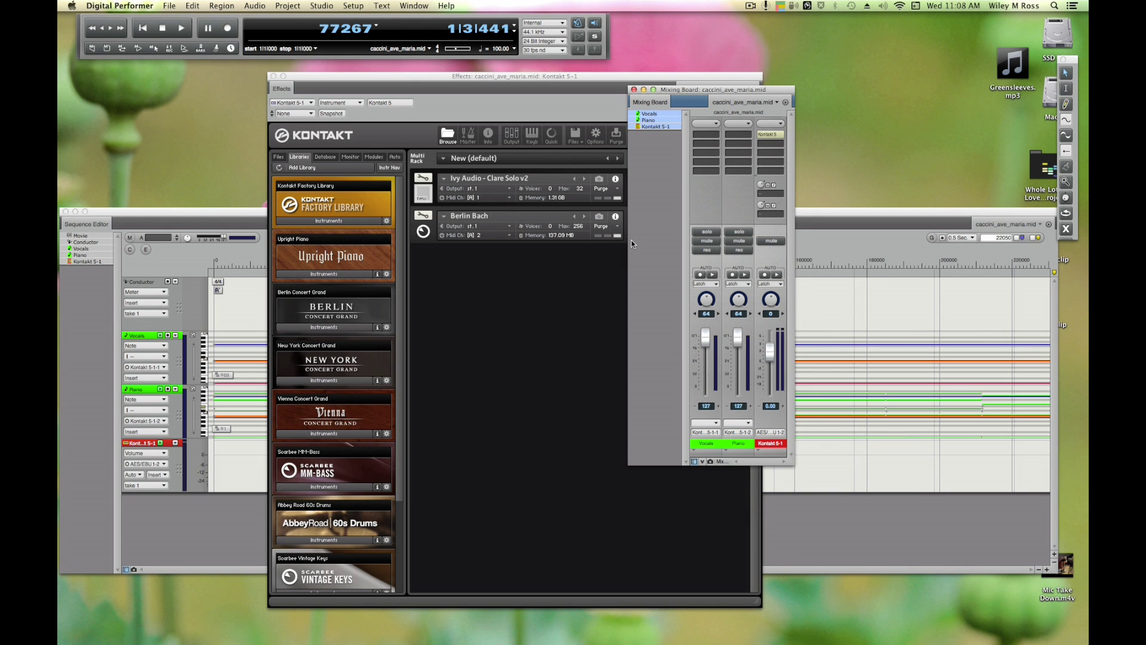
left_click(197, 213)
key("space")
key("space")
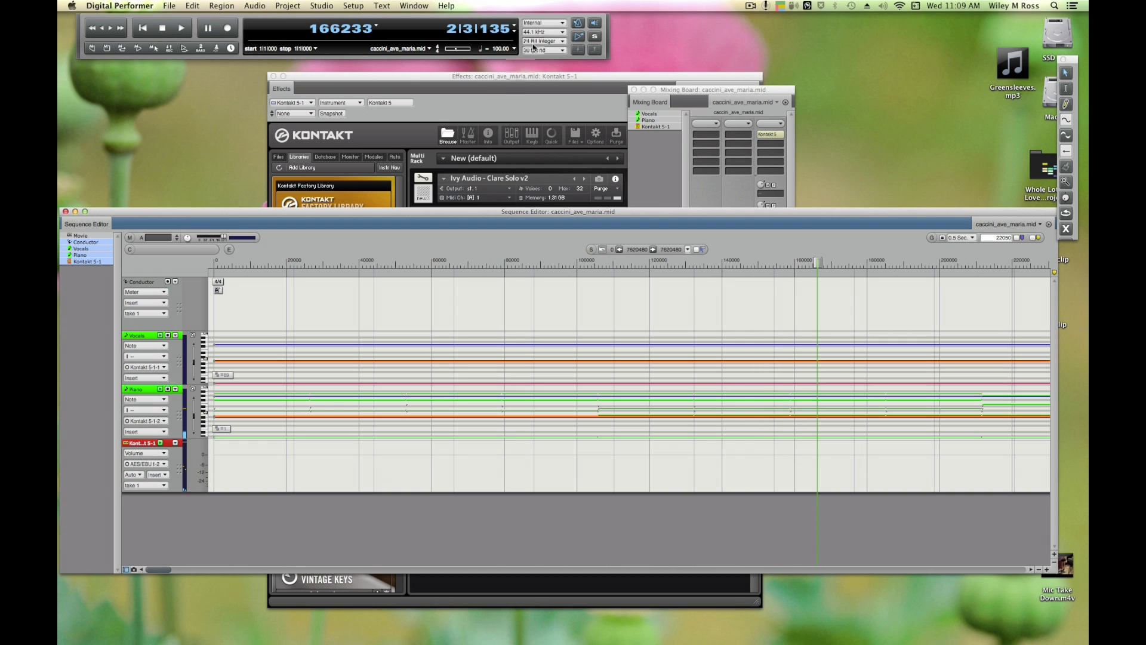
Step: Select a note in the Vocals part of the Sequence Editor
left_click(521, 100)
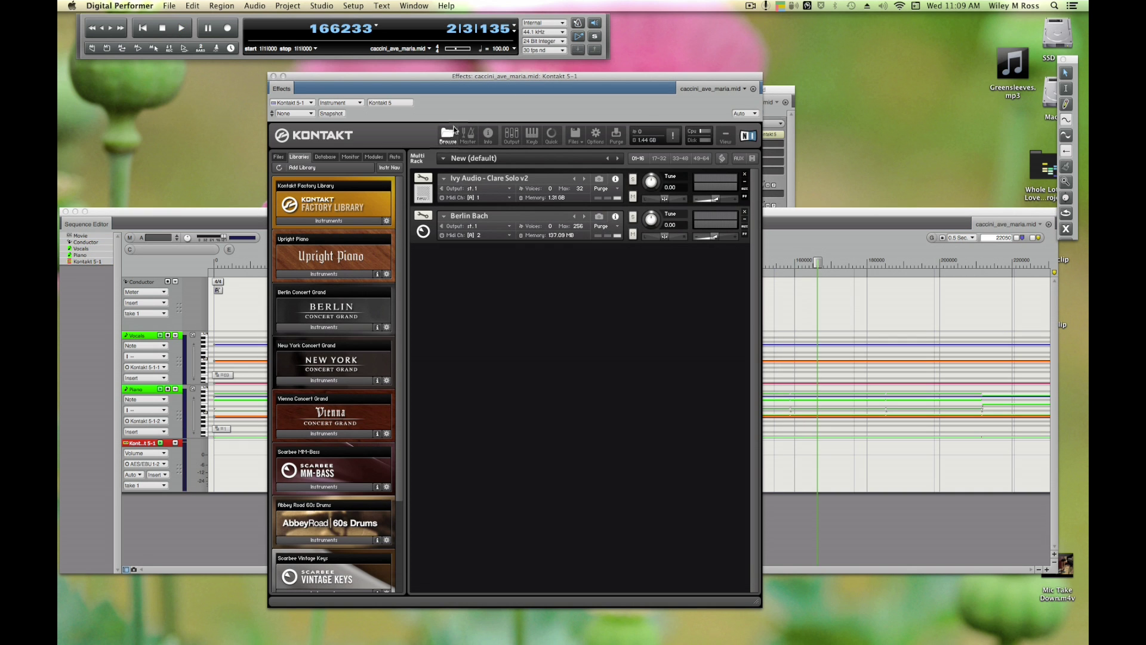
left_click(255, 215)
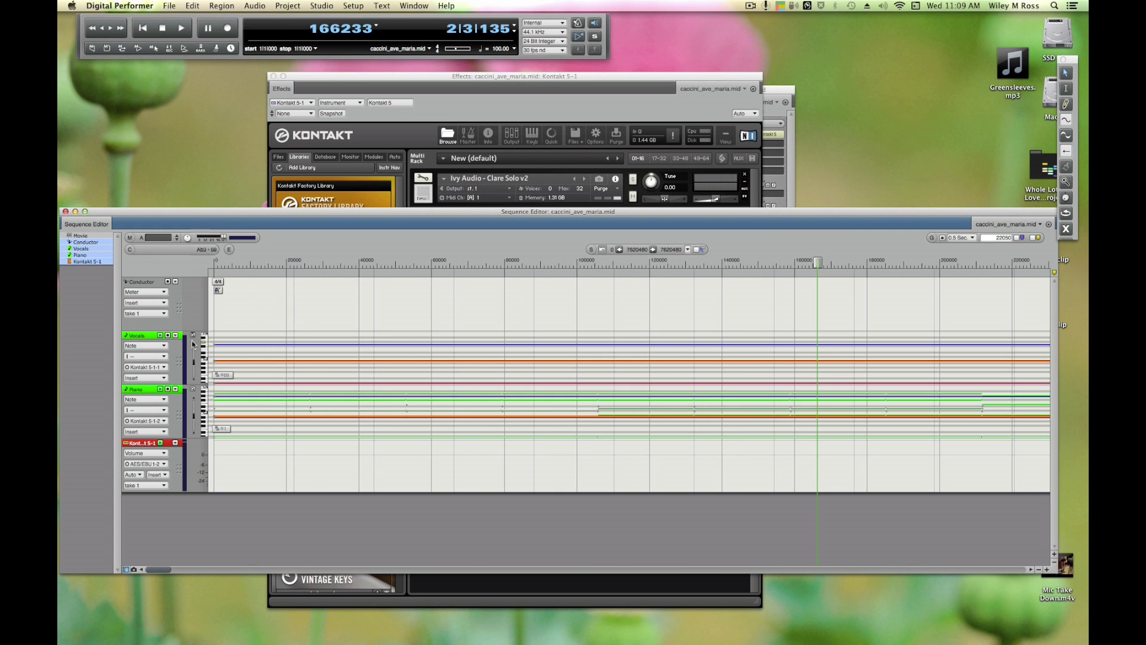
left_click(295, 358)
Step: Audition Berlin Bach on Kontakt's on-screen keyboard next to the Clare Solo slot
left_click(512, 172)
left_click(510, 173)
left_click(532, 137)
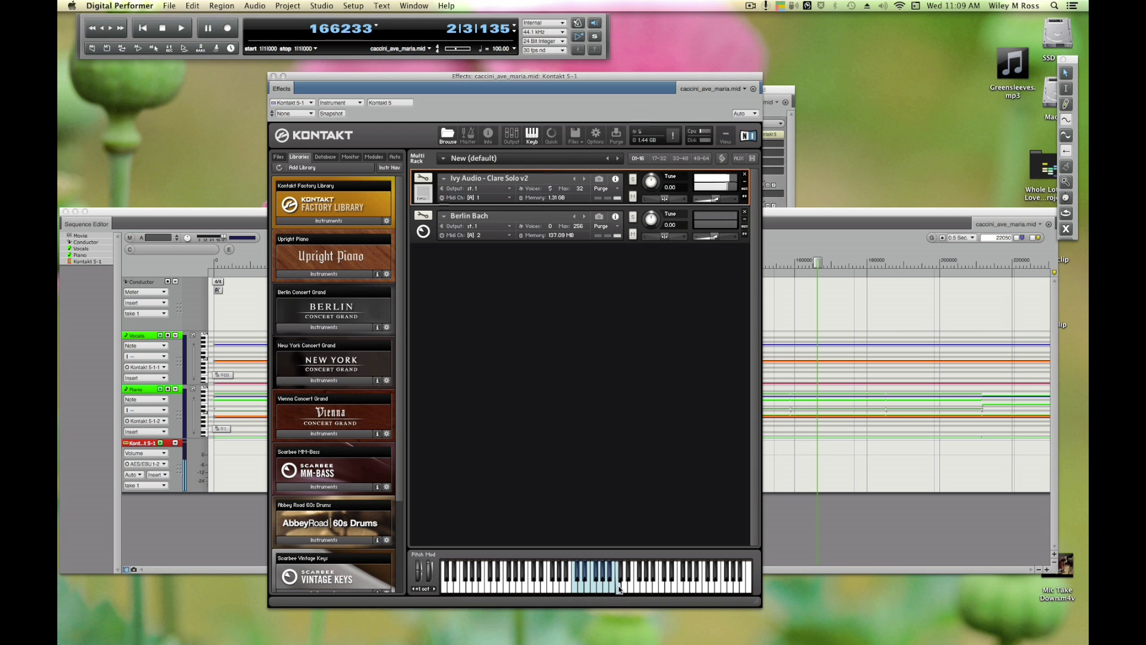
left_click(594, 218)
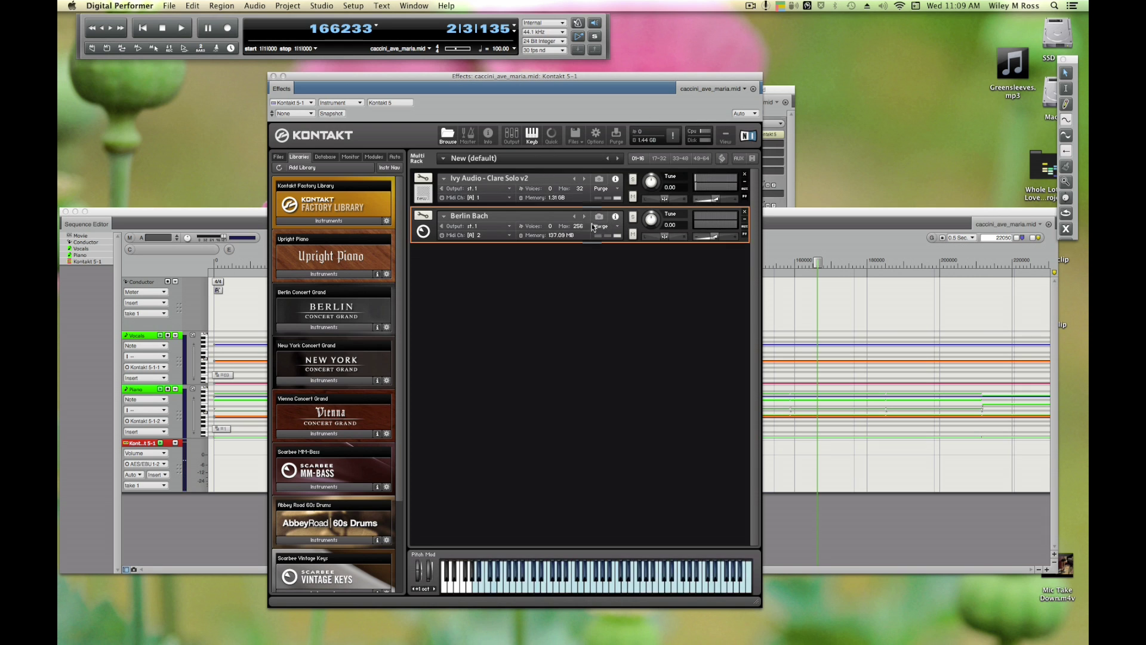
left_click(475, 582)
Step: Open the Vocals track in the MIDI Editor through Open In
left_click(779, 220)
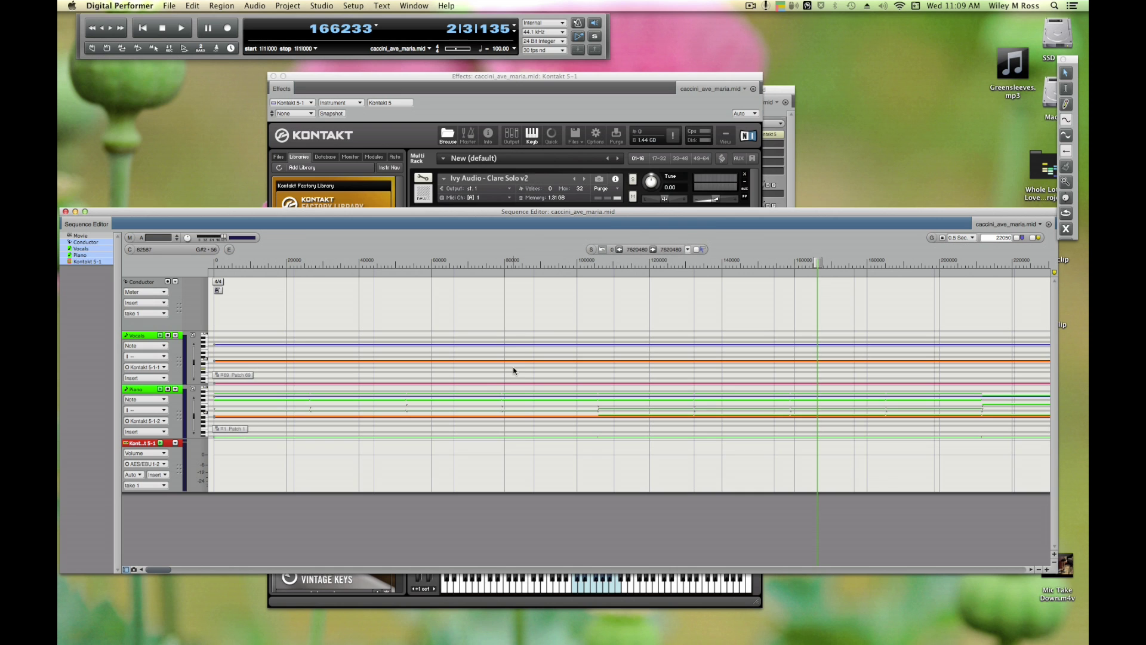
right_click(370, 374)
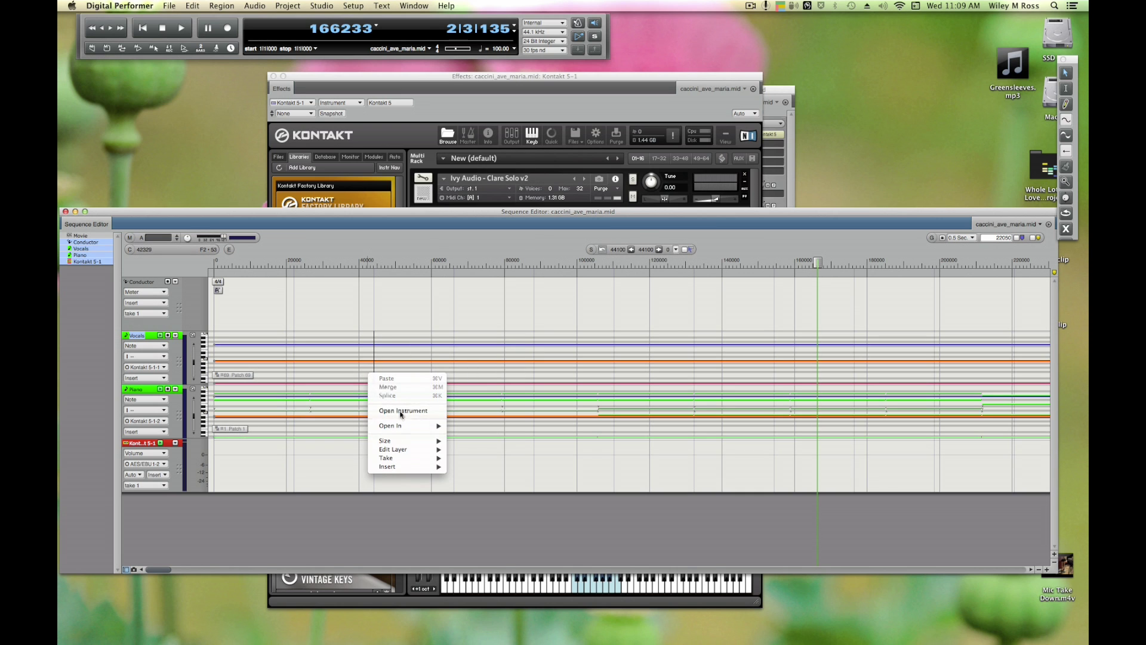
mouse_move(410, 429)
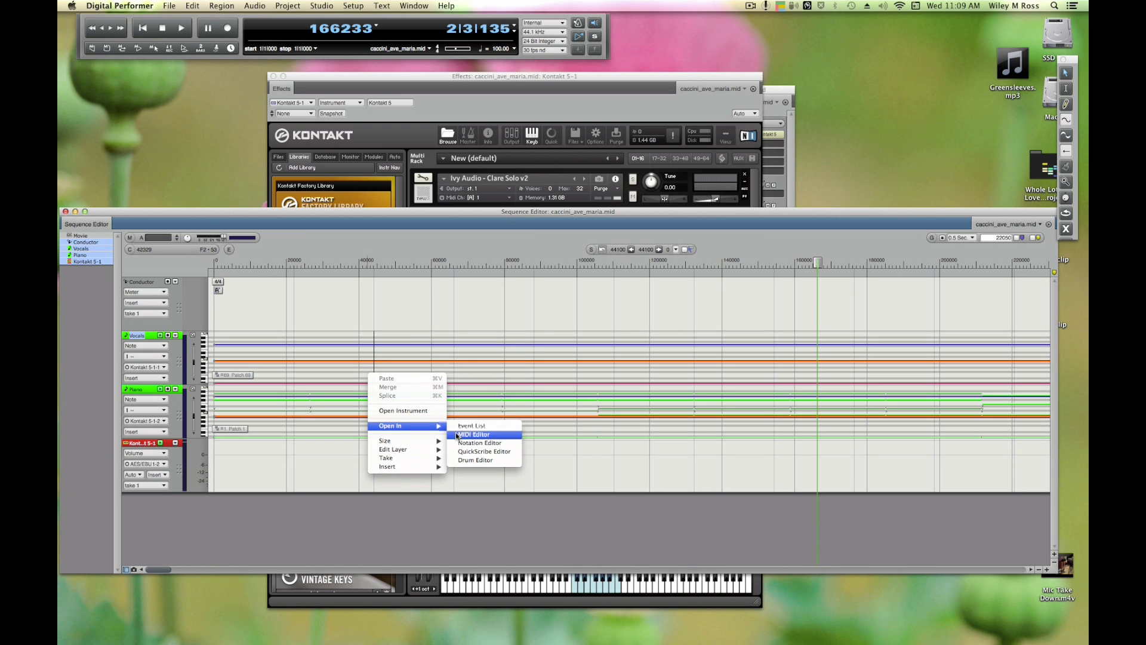
left_click(456, 436)
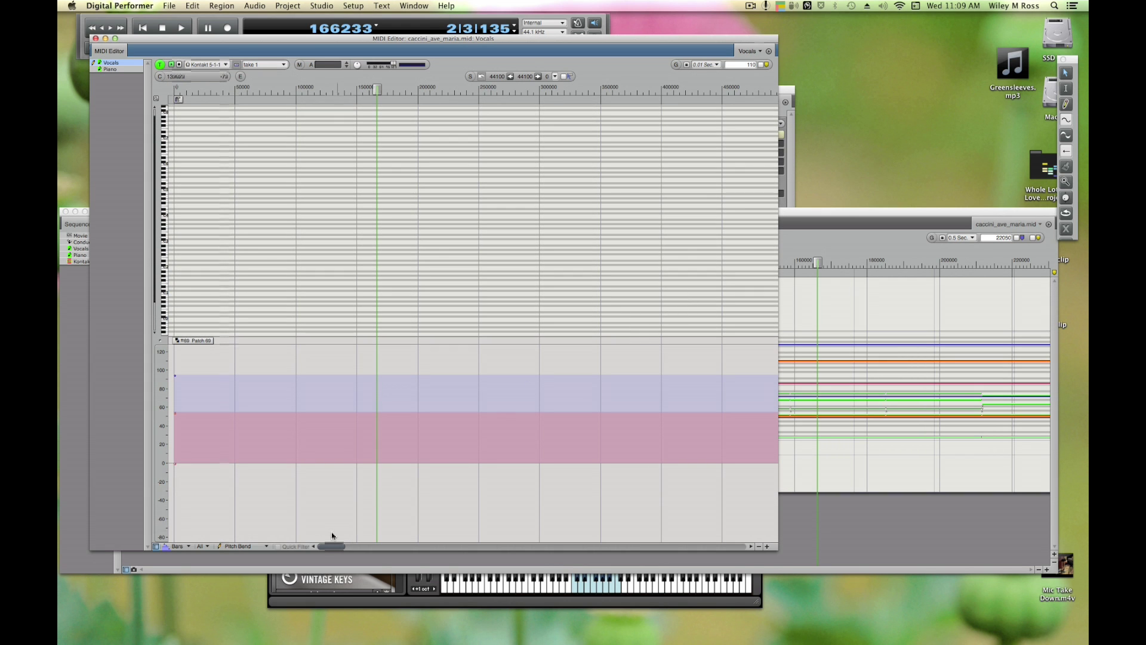
Step: Zoom and scroll to the vocal melody and select its A3 note
left_click_drag(339, 546, 382, 552)
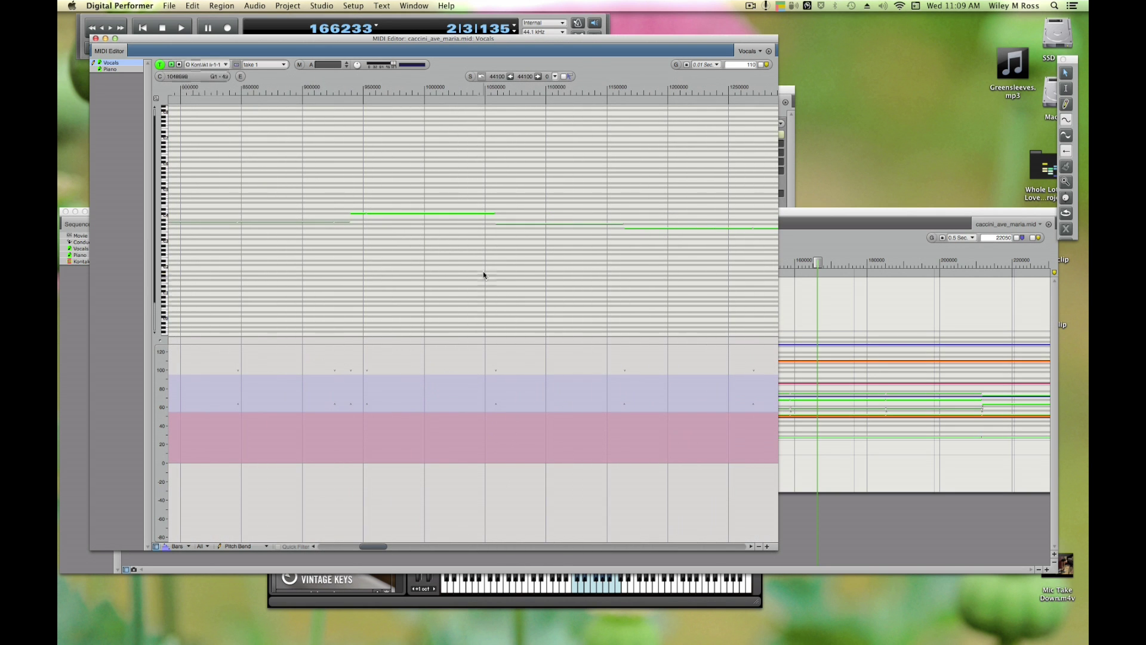
scroll(483, 275, "down", 3)
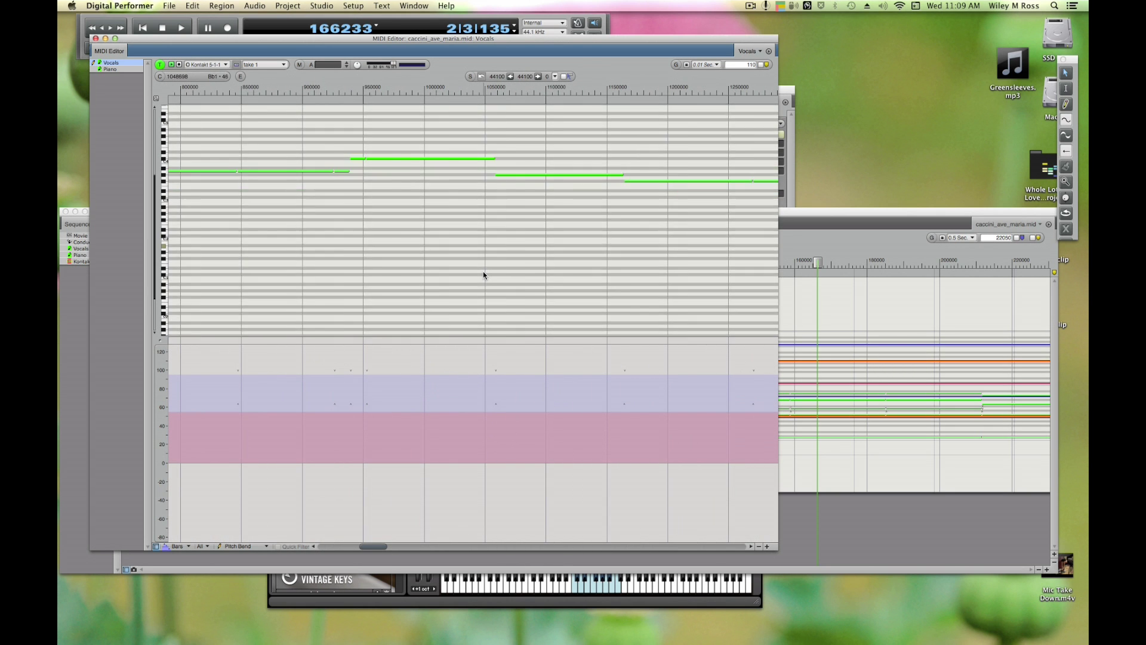
scroll(483, 275, "left", 5)
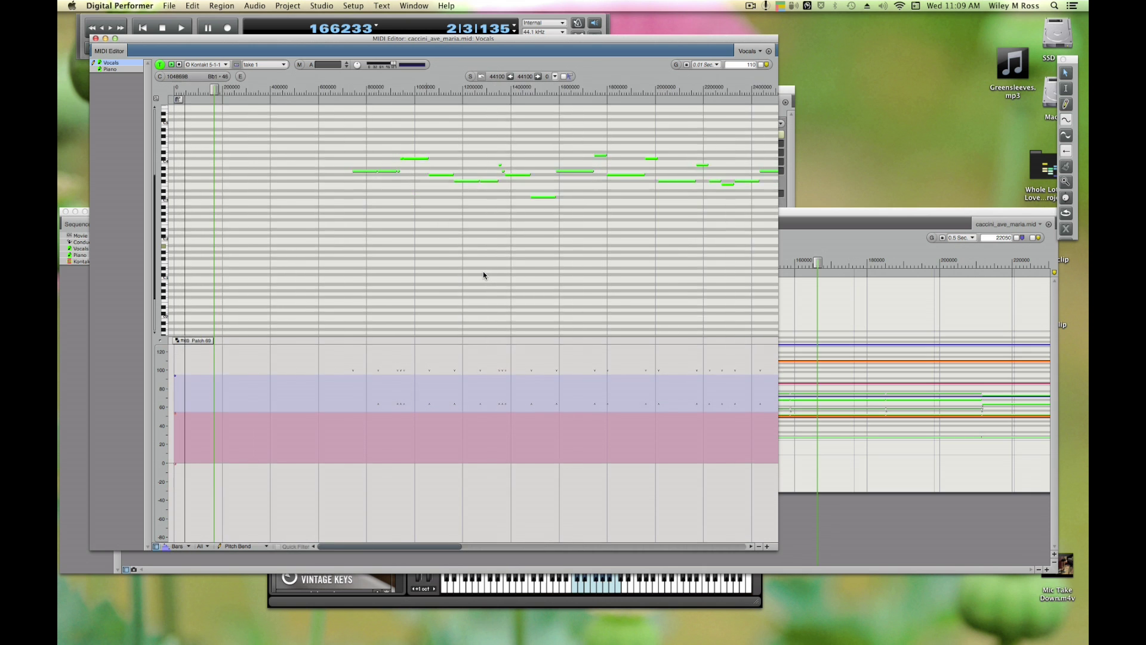
scroll(483, 275, "up", 2)
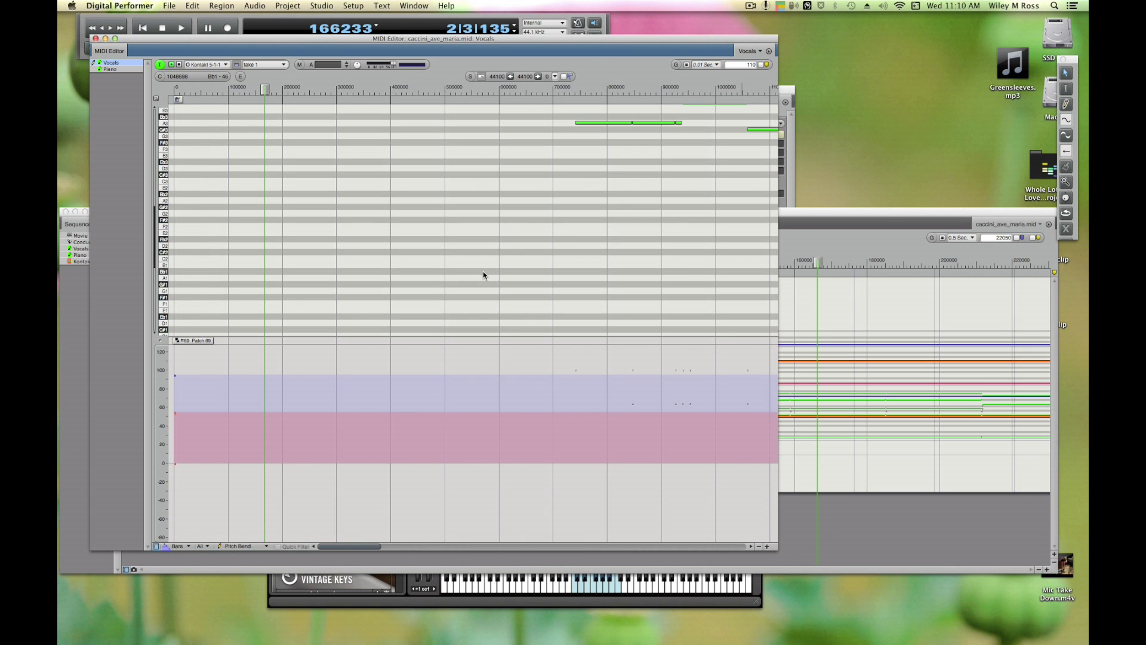
left_click(603, 123)
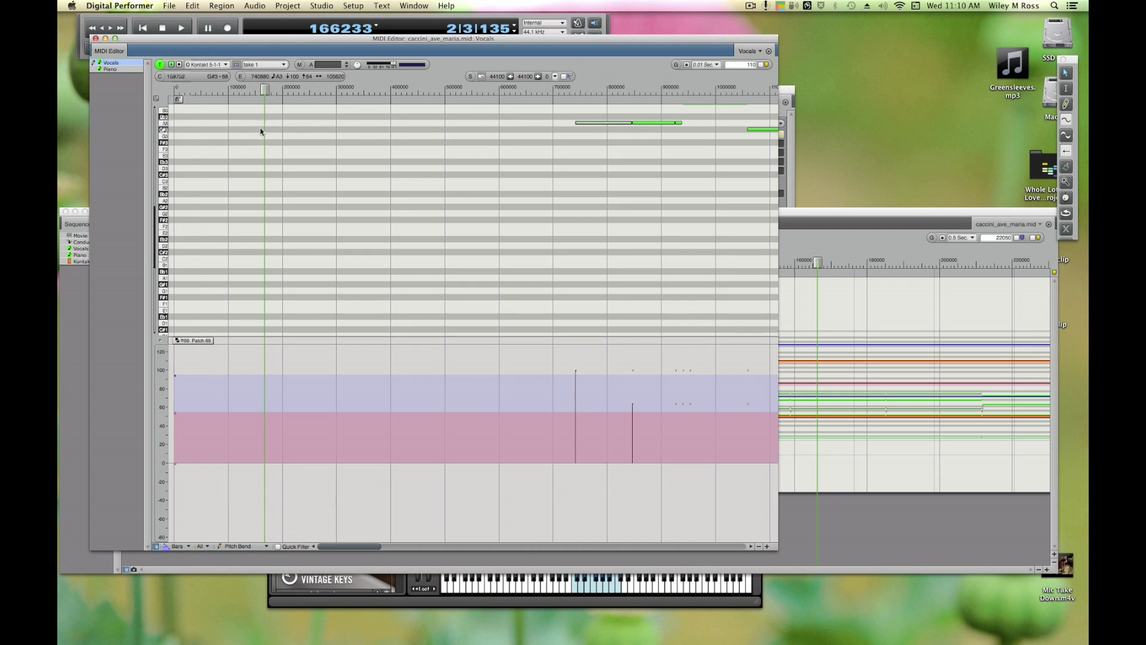
Step: Select all Vocals notes, drag them lower in pitch, and play from around 684000
key("super+a")
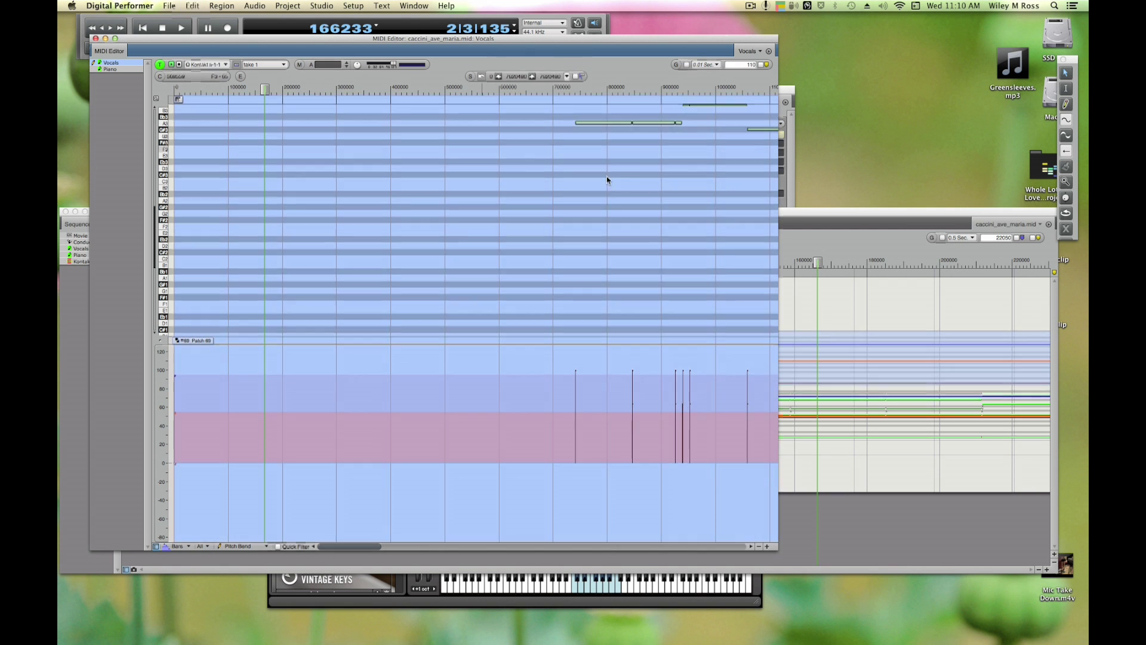
left_click_drag(609, 123, 600, 202)
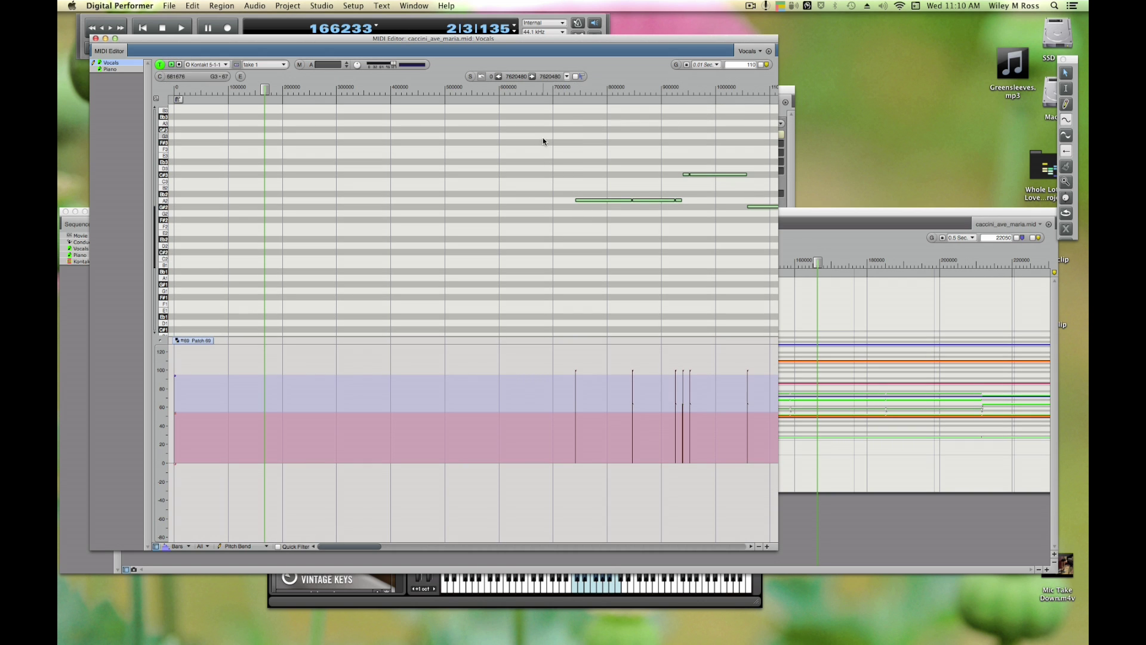
left_click(543, 87)
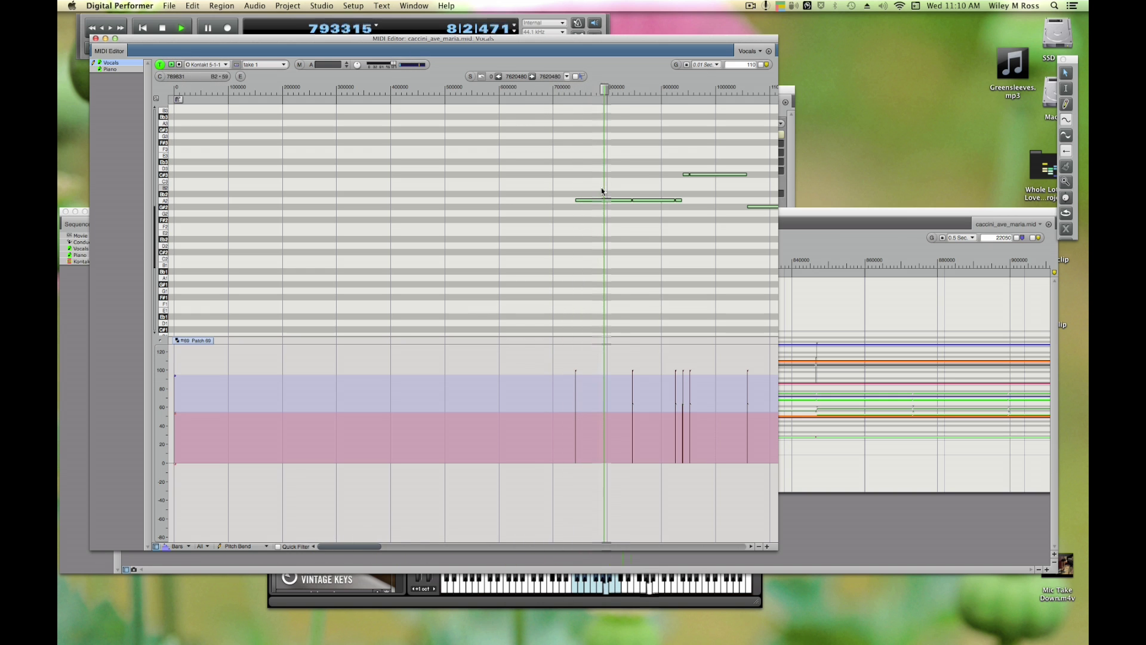
Step: Stop playback, close the MIDI Editor, and move the Mixing Board aside
key("space")
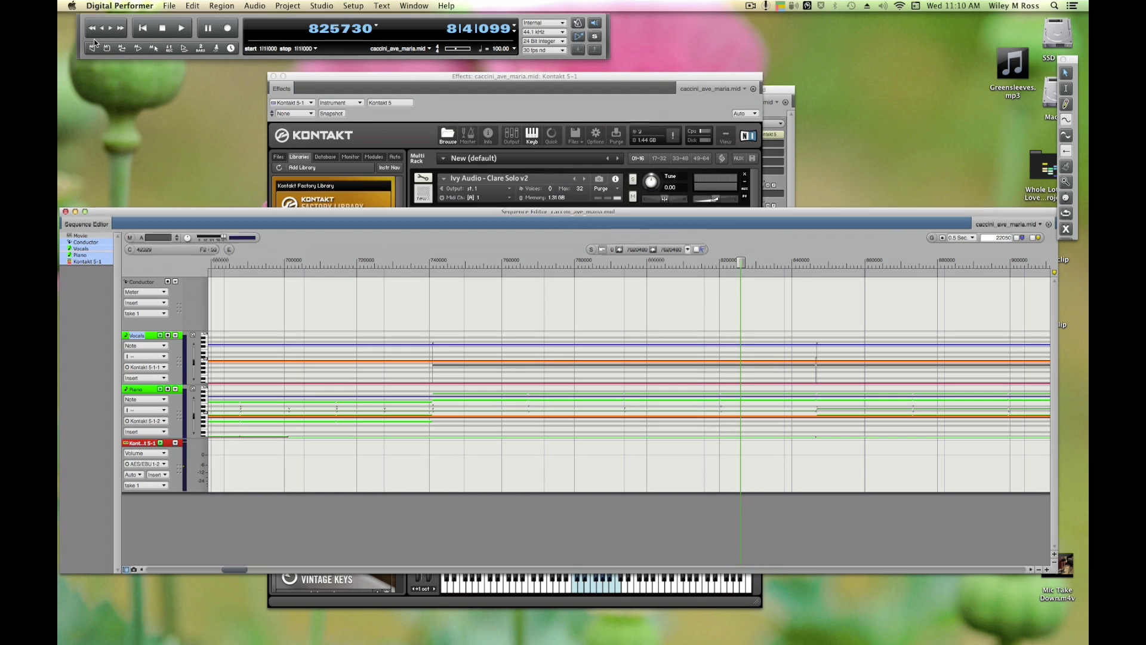
left_click(95, 39)
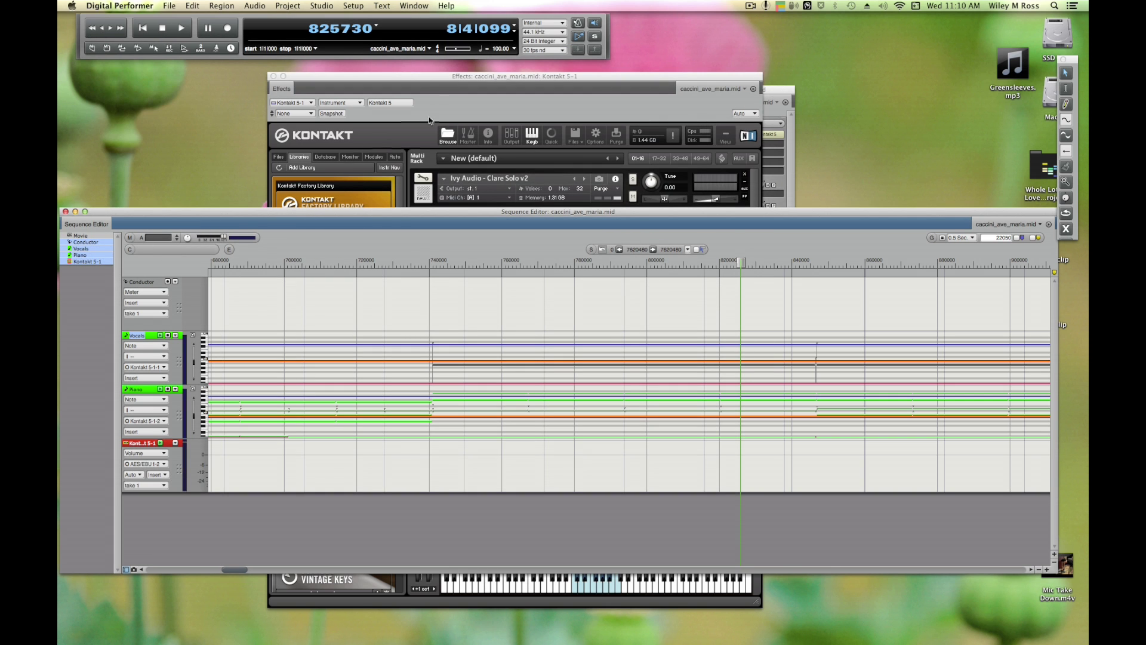
left_click_drag(783, 90, 969, 72)
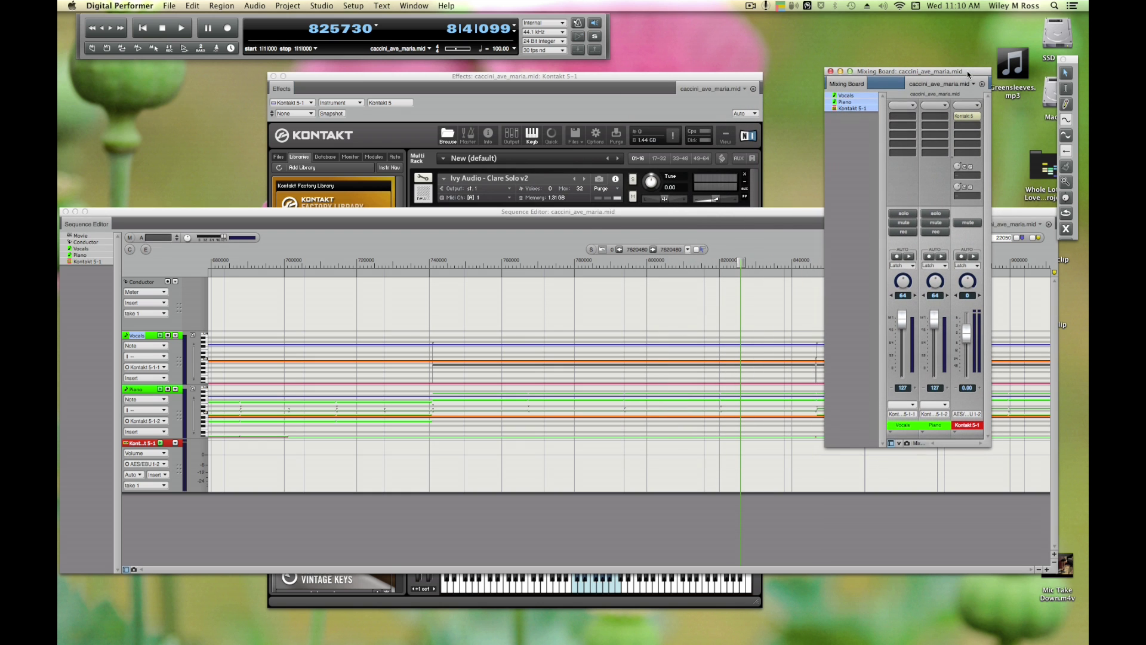
Step: Play the arrangement while viewing the Mixing Board, stop it, and bring the Kontakt rack forward
left_click(692, 219)
key("space")
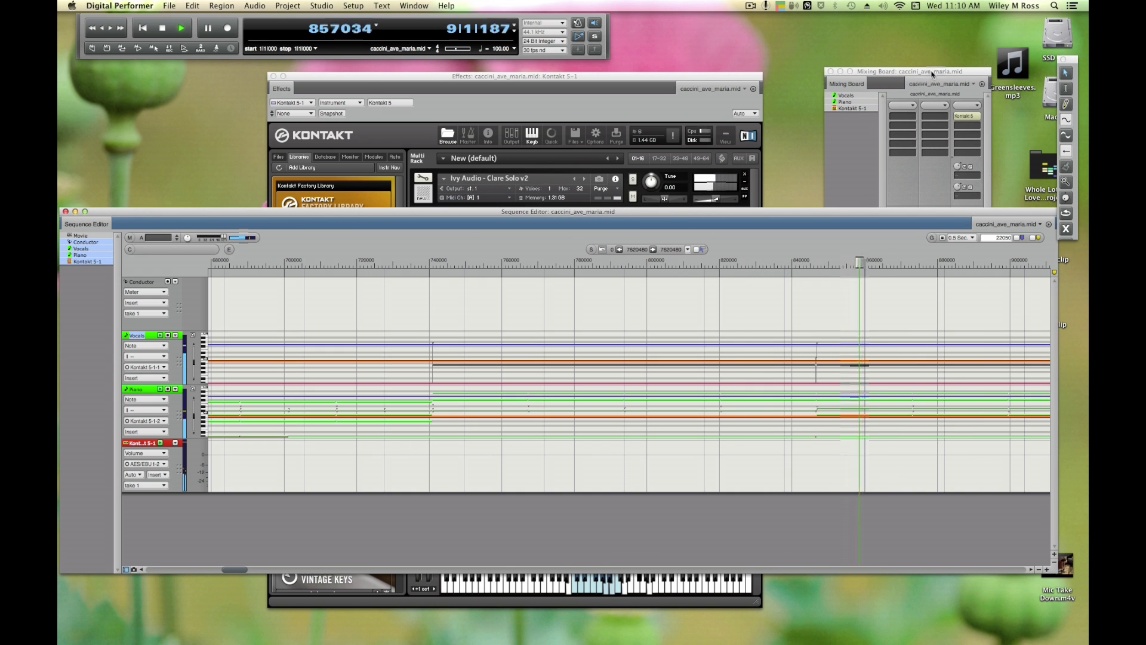
left_click(923, 84)
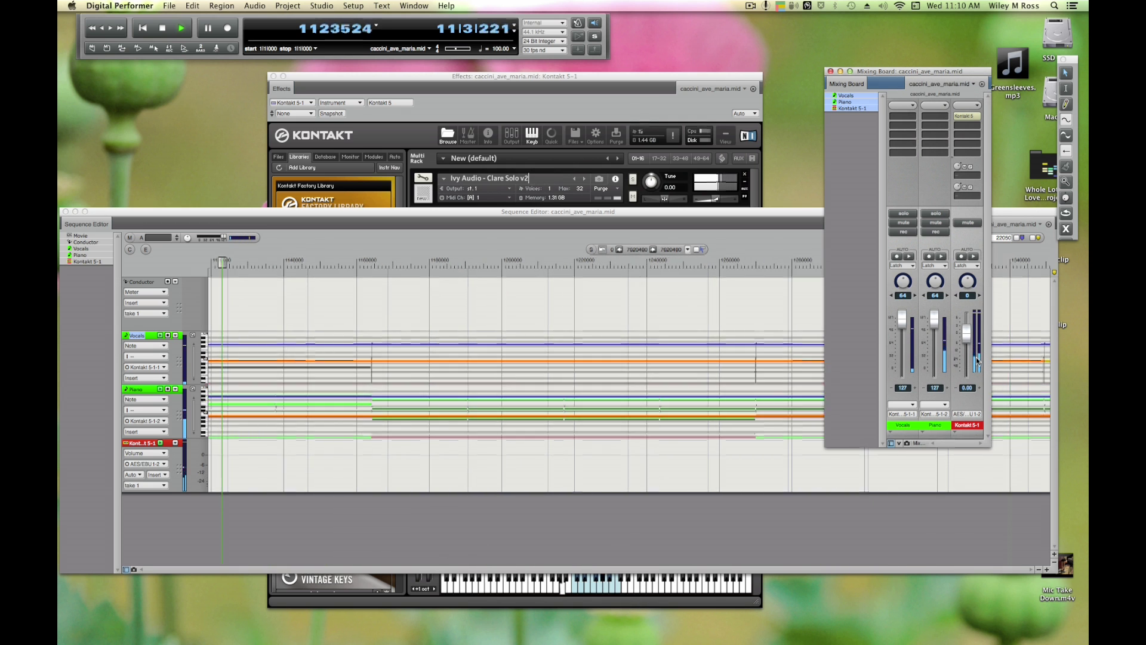
left_click(772, 221)
key("space")
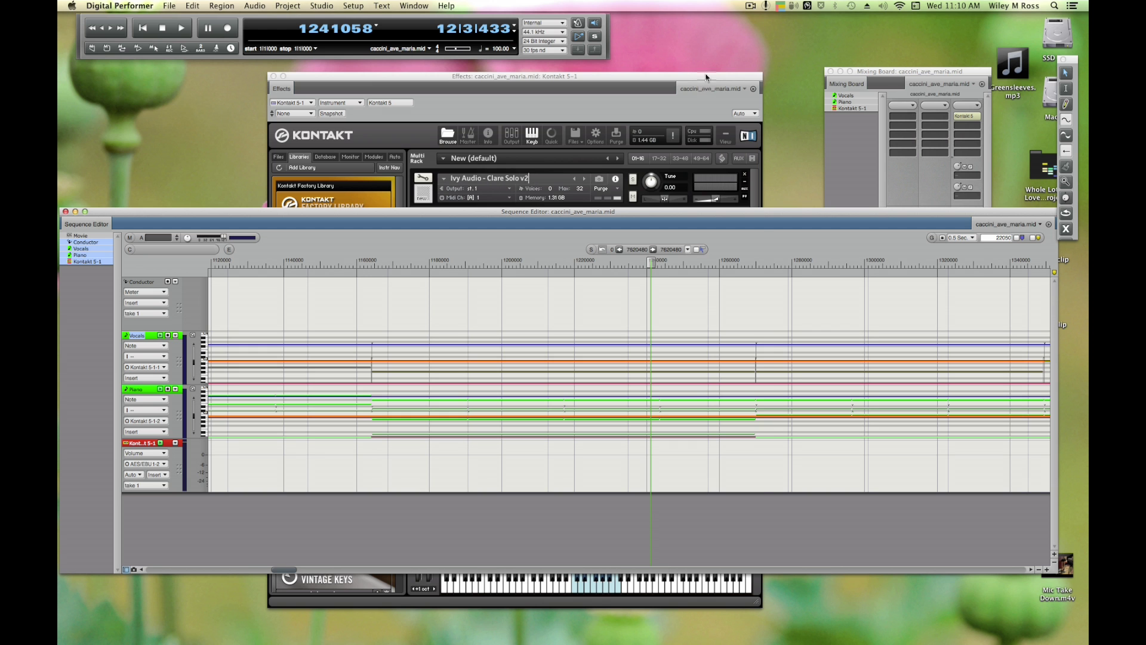
left_click_drag(707, 74, 690, 73)
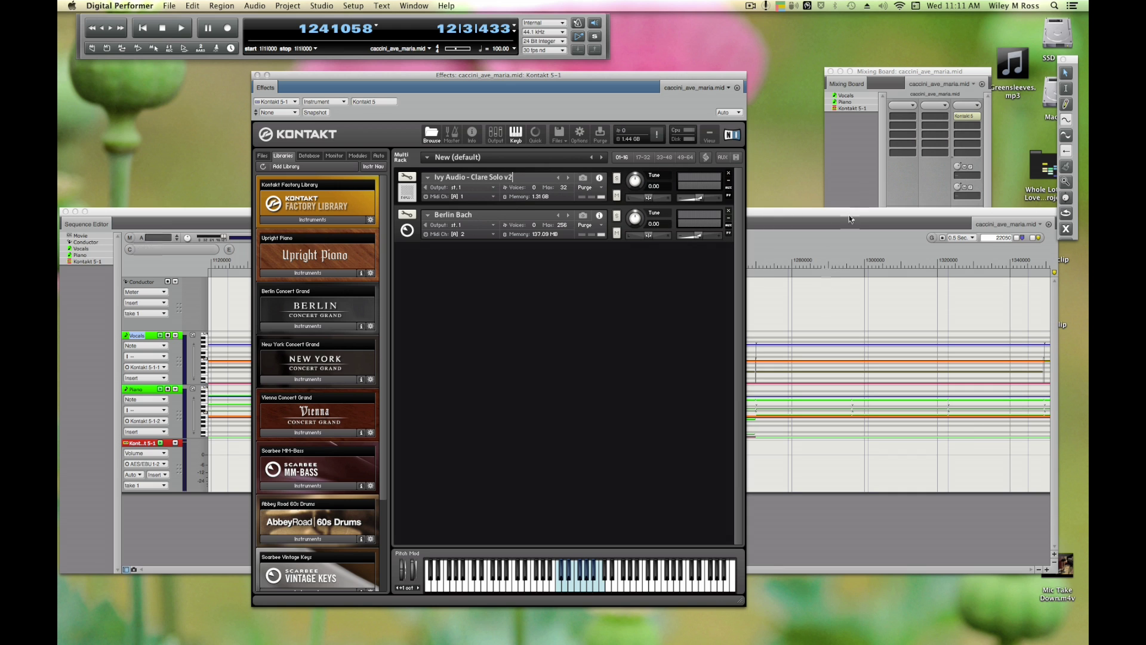
Step: Move the Mixing Board into view and show Kontakt's st.1, st.2 and aux output channels
left_click_drag(919, 73, 916, 85)
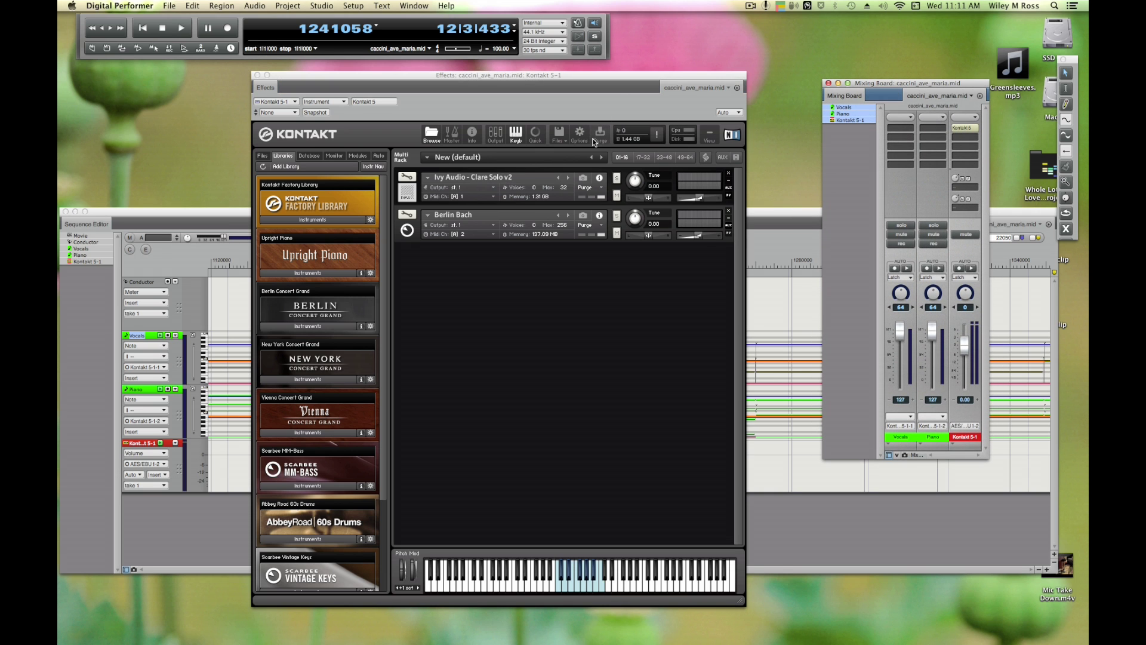
left_click(496, 135)
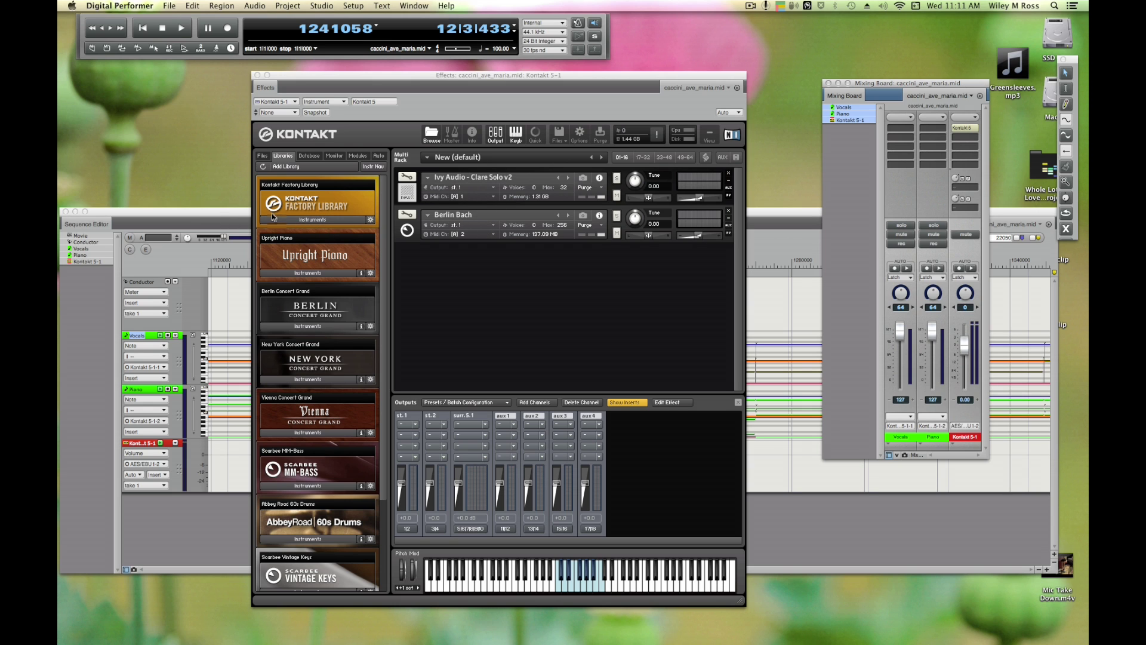
Step: Add two new aux tracks to the sequence
left_click(174, 215)
right_click(161, 521)
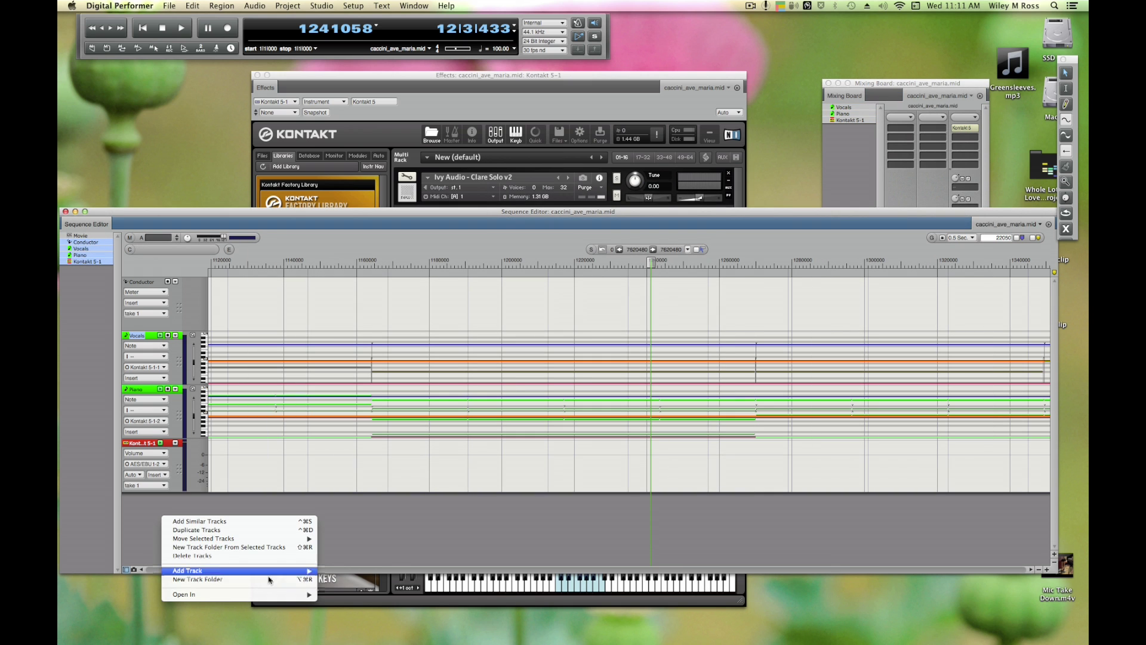
mouse_move(301, 572)
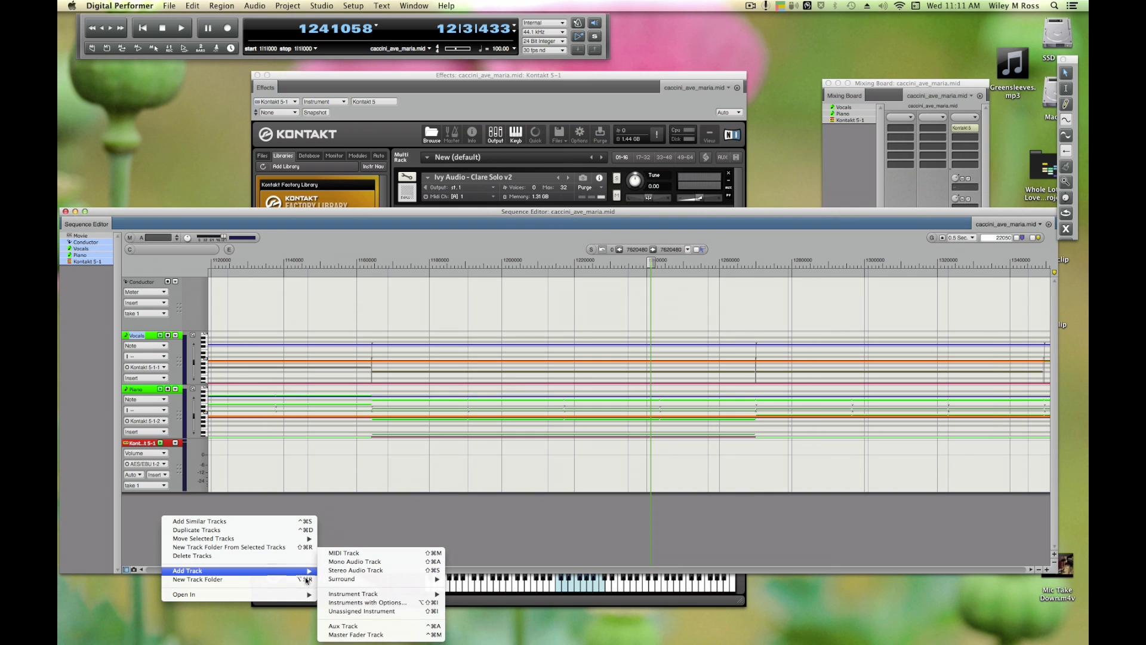
left_click(395, 628)
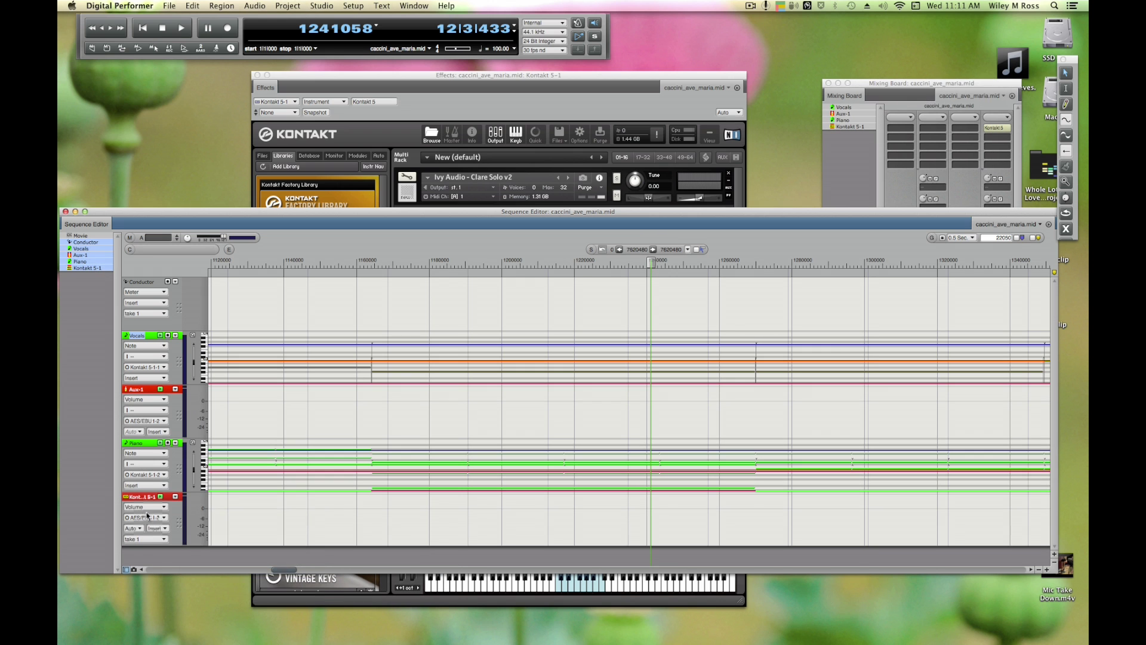
right_click(165, 554)
mouse_move(239, 609)
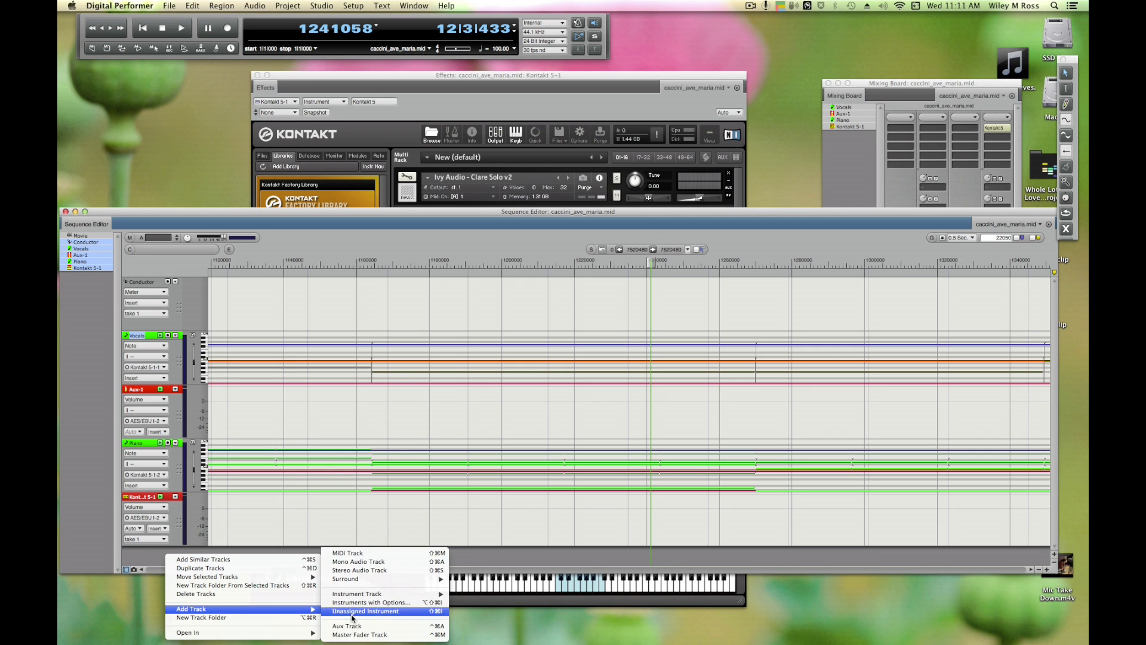
left_click(350, 624)
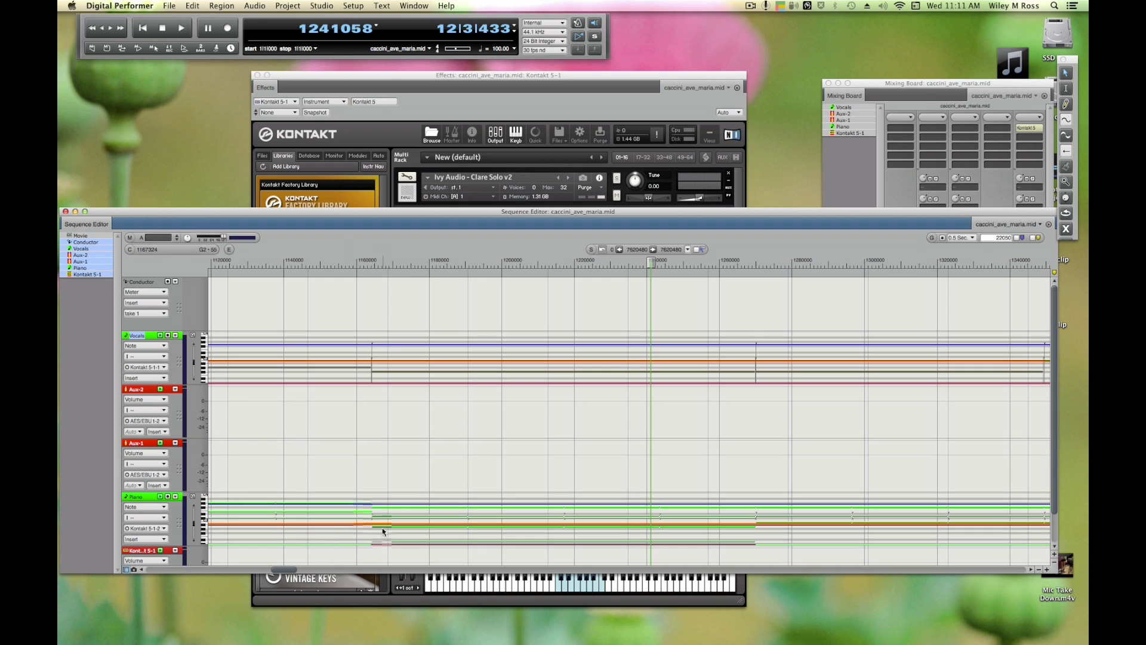
Step: Rename Aux-2 to 'Vocal Audio' and Aux-1 to 'Piano Audio'
double_click(136, 390)
type("Vocal")
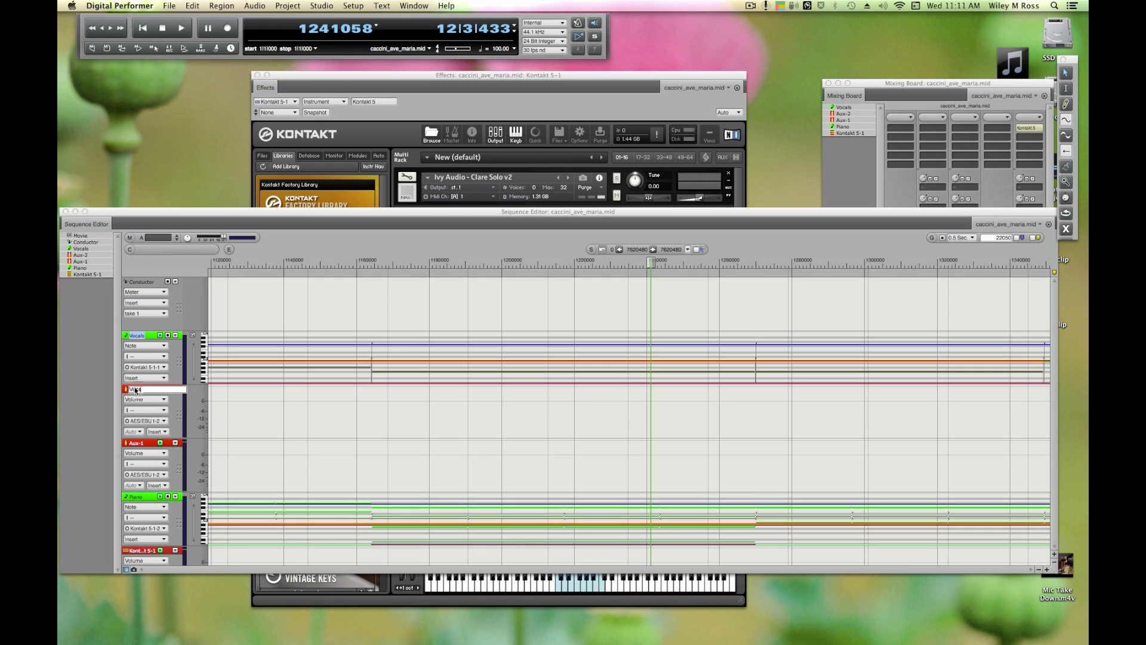
type(" Audio")
key("Return")
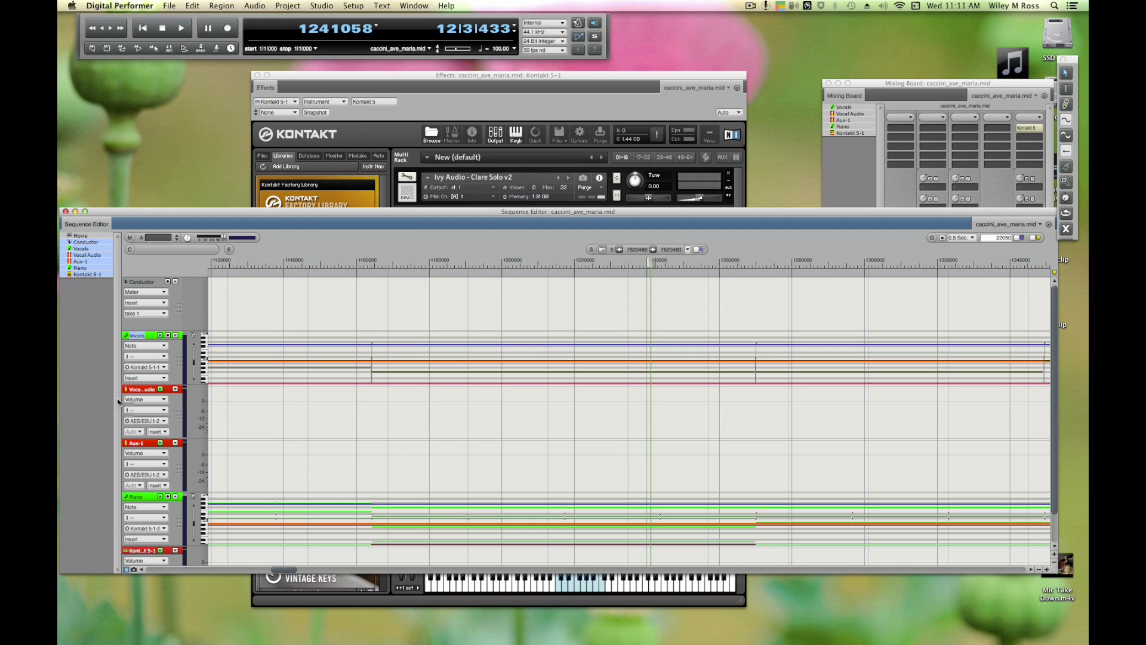
double_click(135, 443)
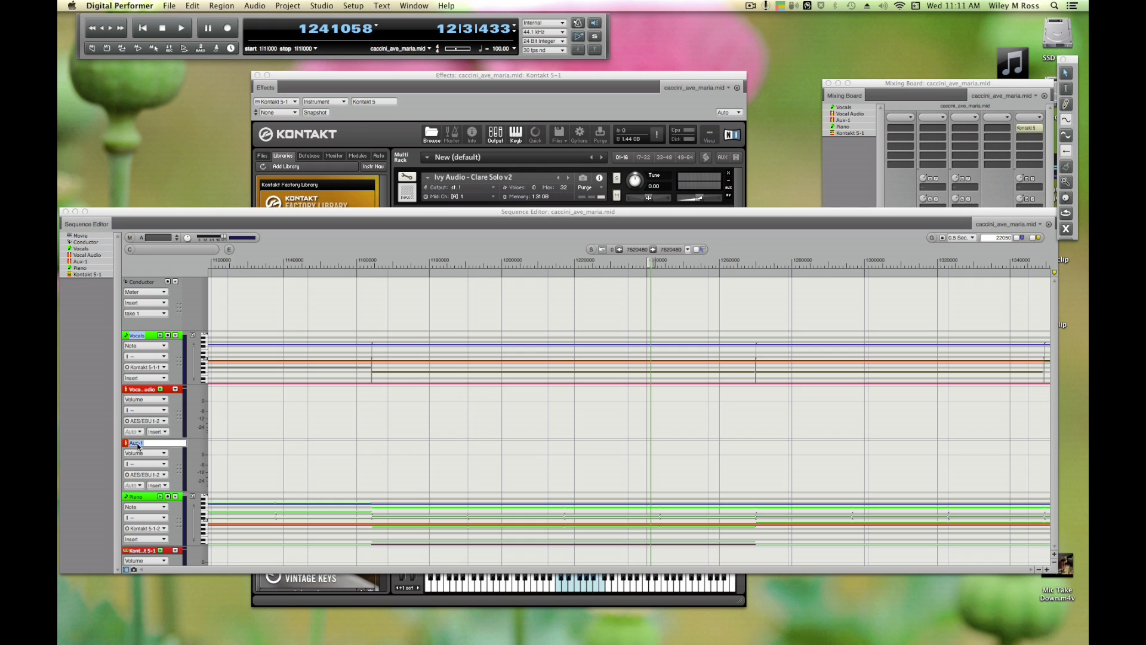
type("Piano Audio")
key("Return")
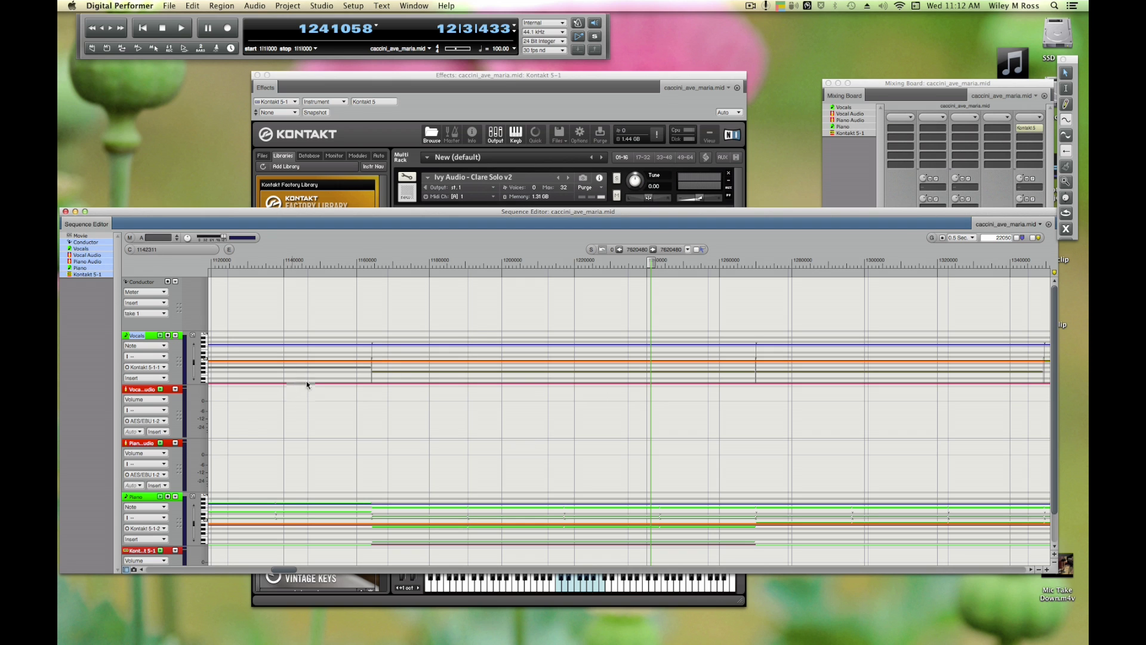
Step: Drag the Piano strip next to Vocals in the Mixing Board
left_click(877, 88)
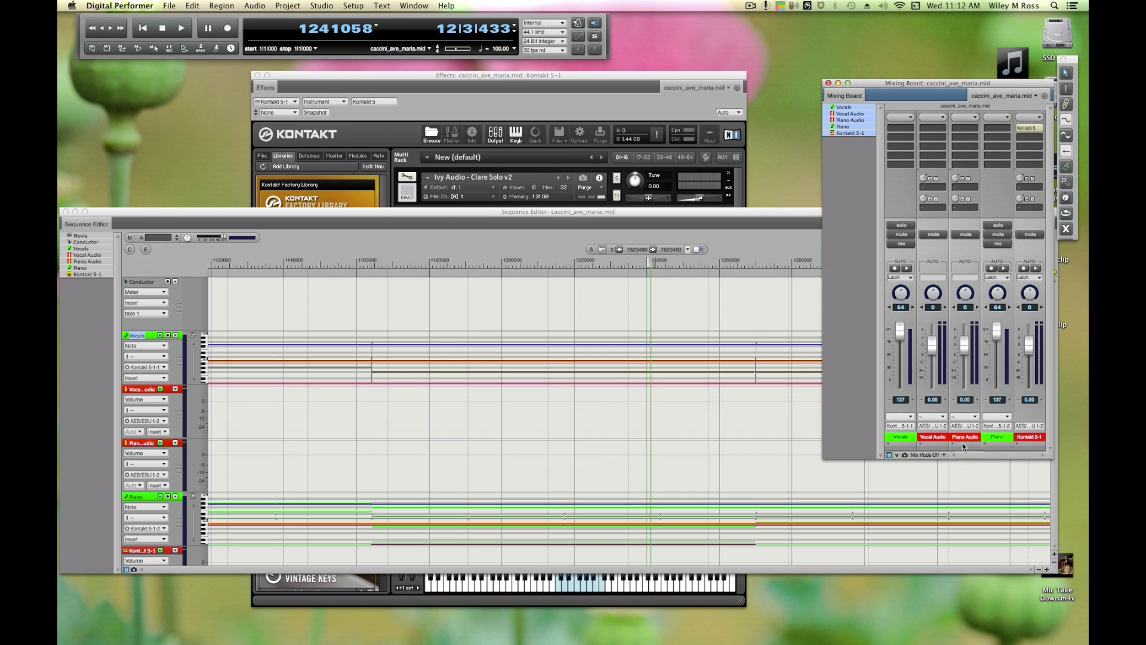
left_click_drag(998, 437, 933, 436)
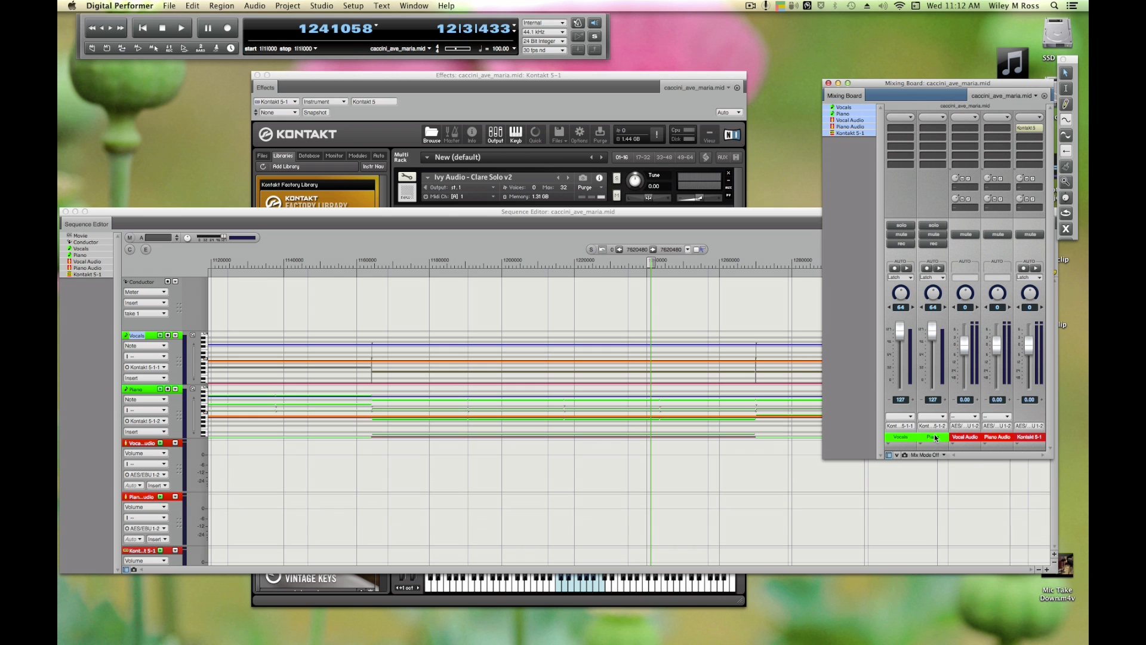
left_click(533, 78)
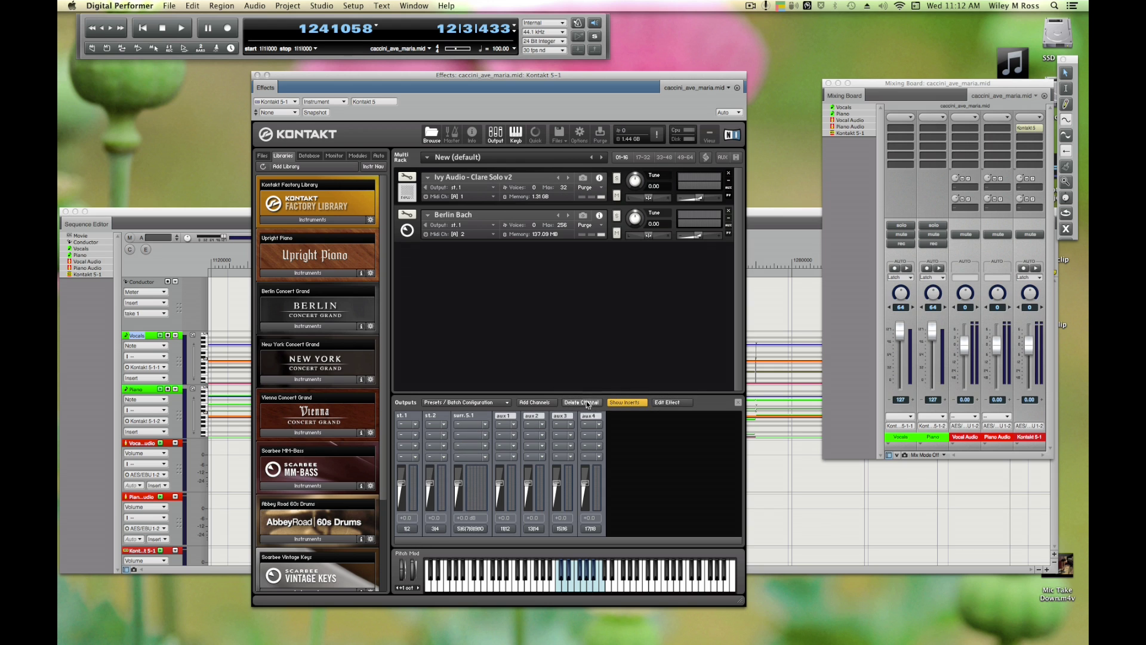
Step: Delete Kontakt's surr.5.1 output and create new stereo Vocal and Piano output channels
left_click(481, 418)
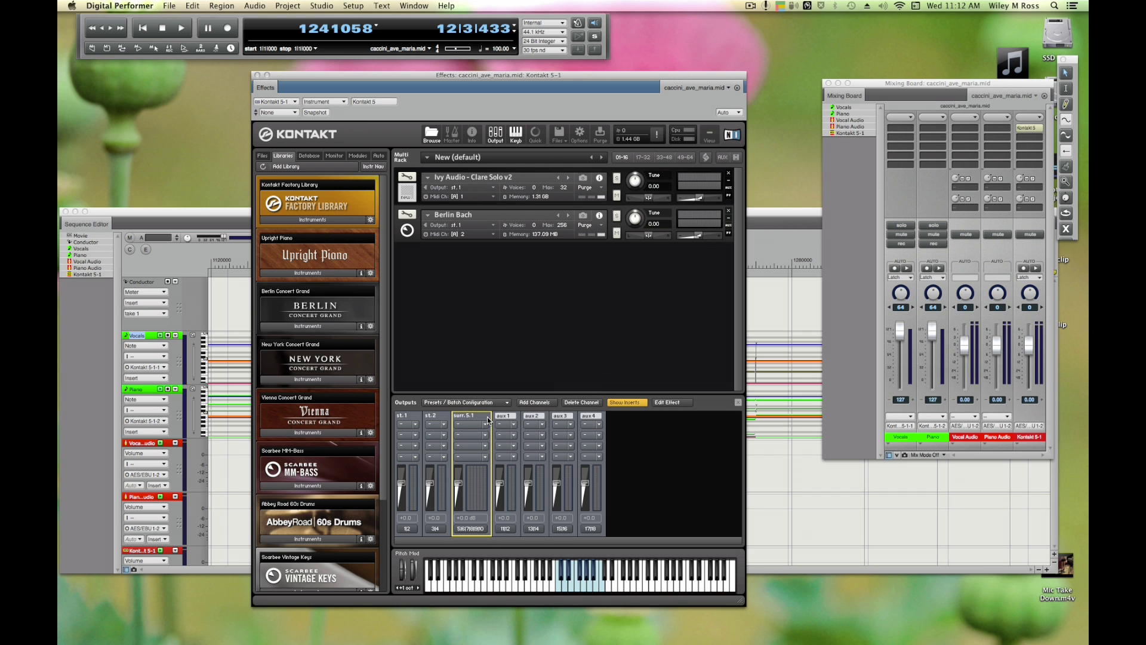
left_click(574, 401)
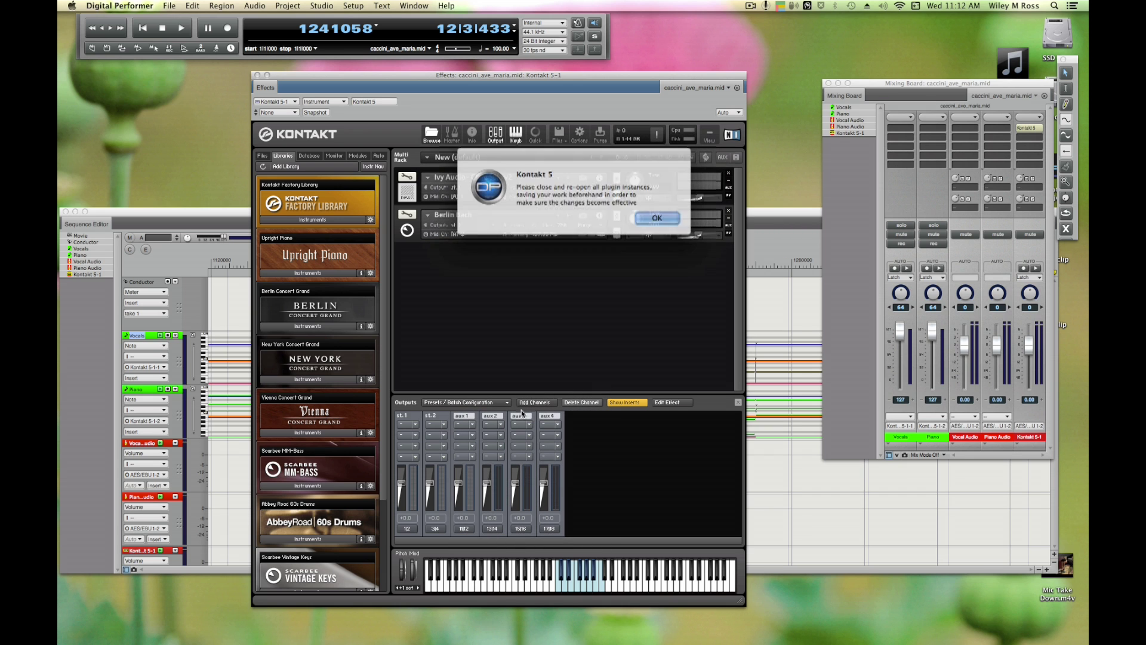
left_click(654, 216)
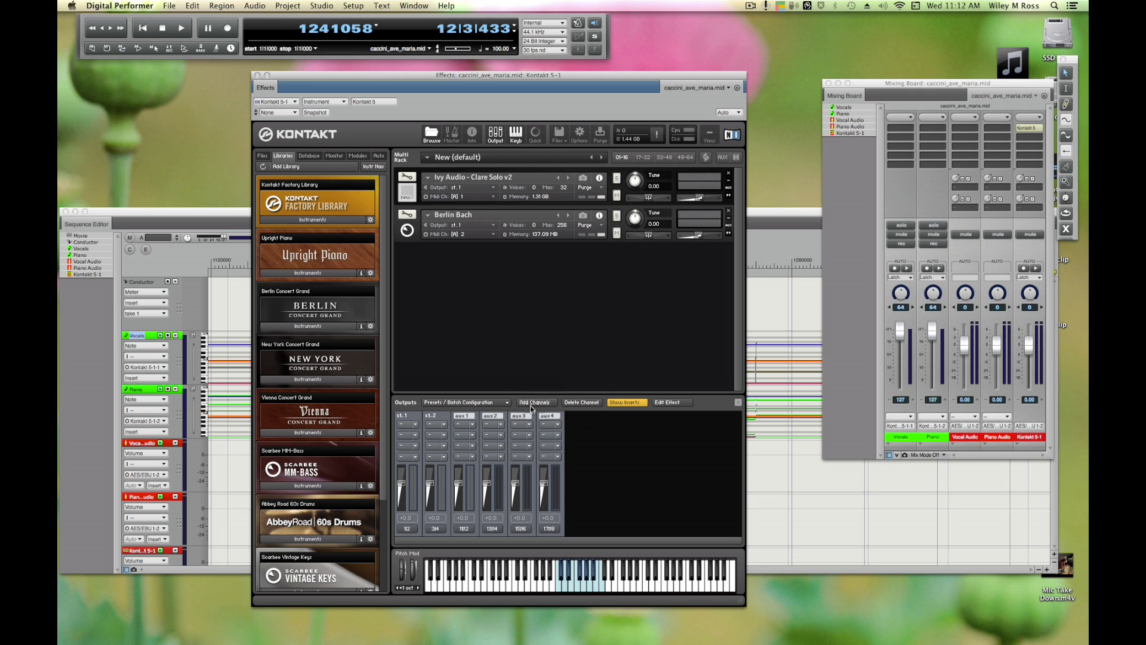
left_click(530, 405)
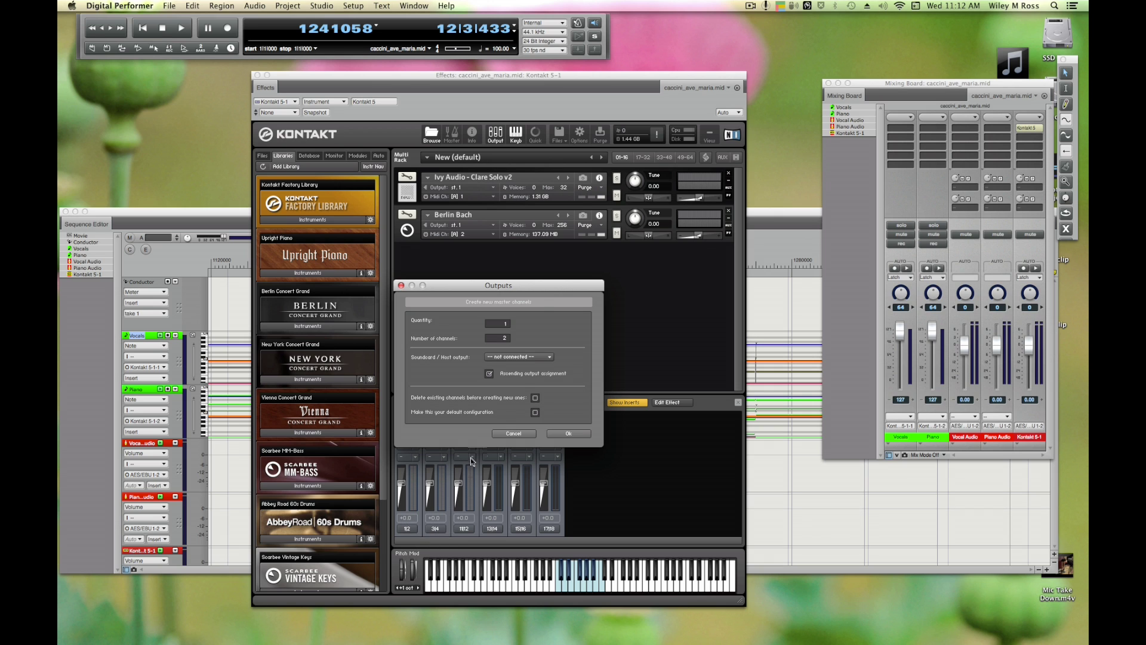
left_click(518, 357)
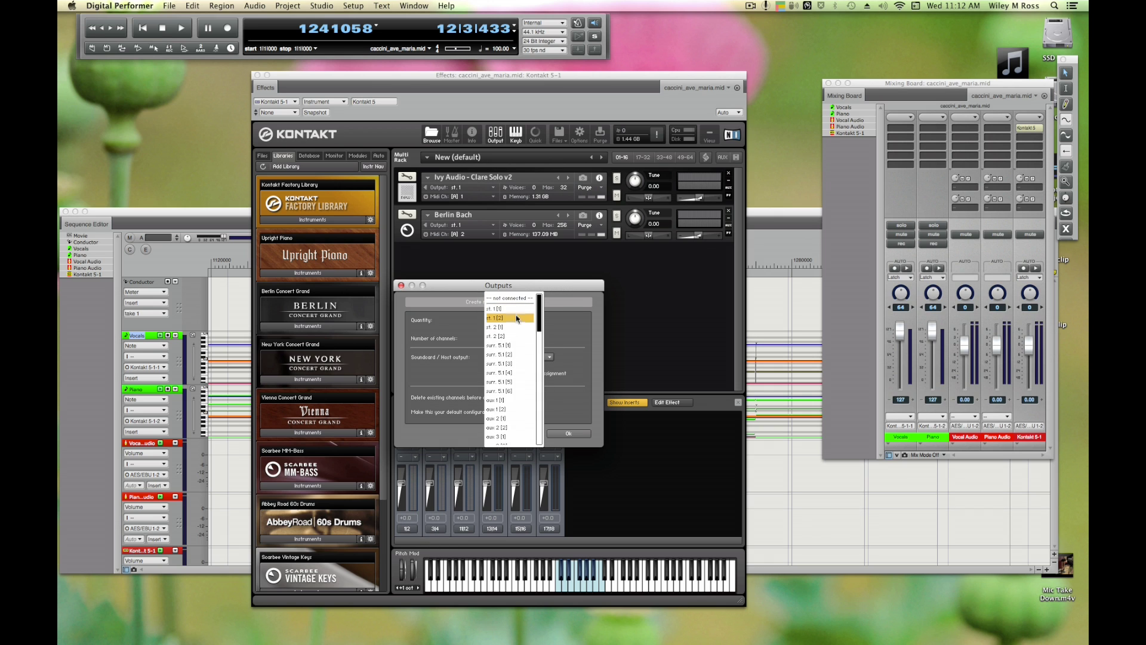
left_click(514, 345)
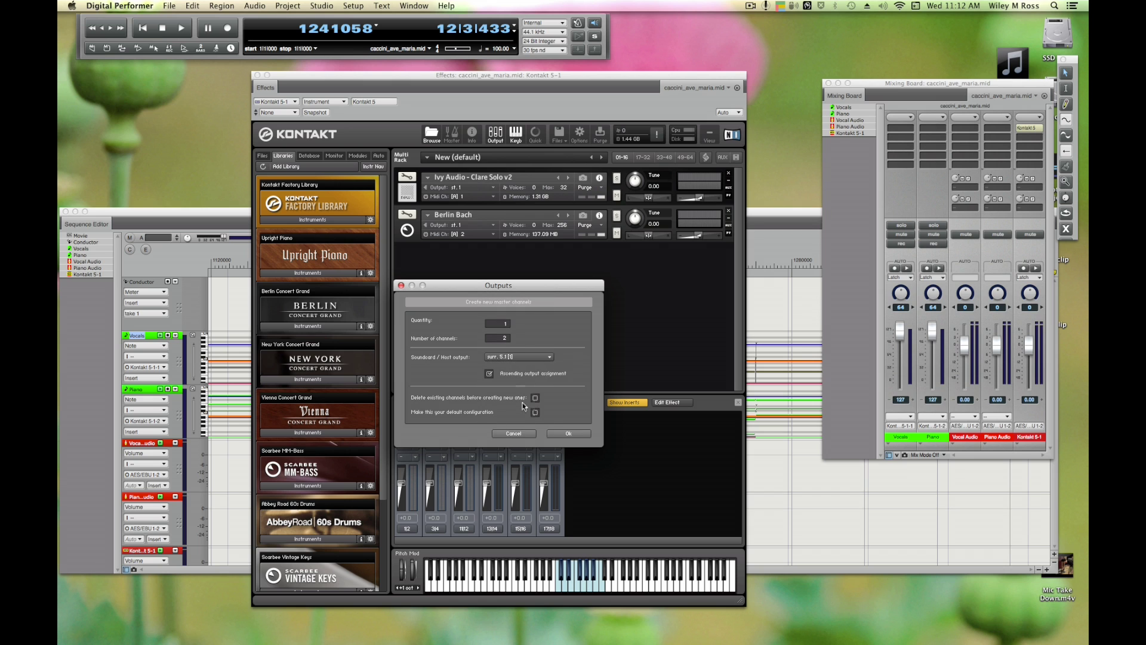
left_click(558, 435)
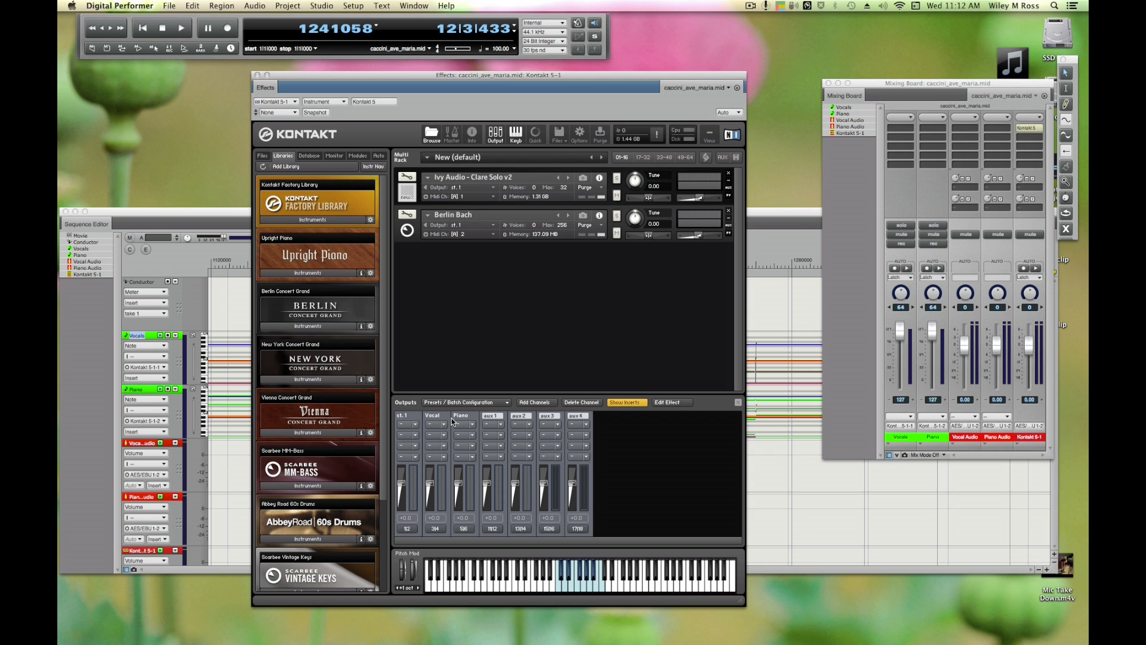
Step: Route Ivy Audio Clare Solo to the Vocal output and Berlin Bach to Piano
left_click(493, 188)
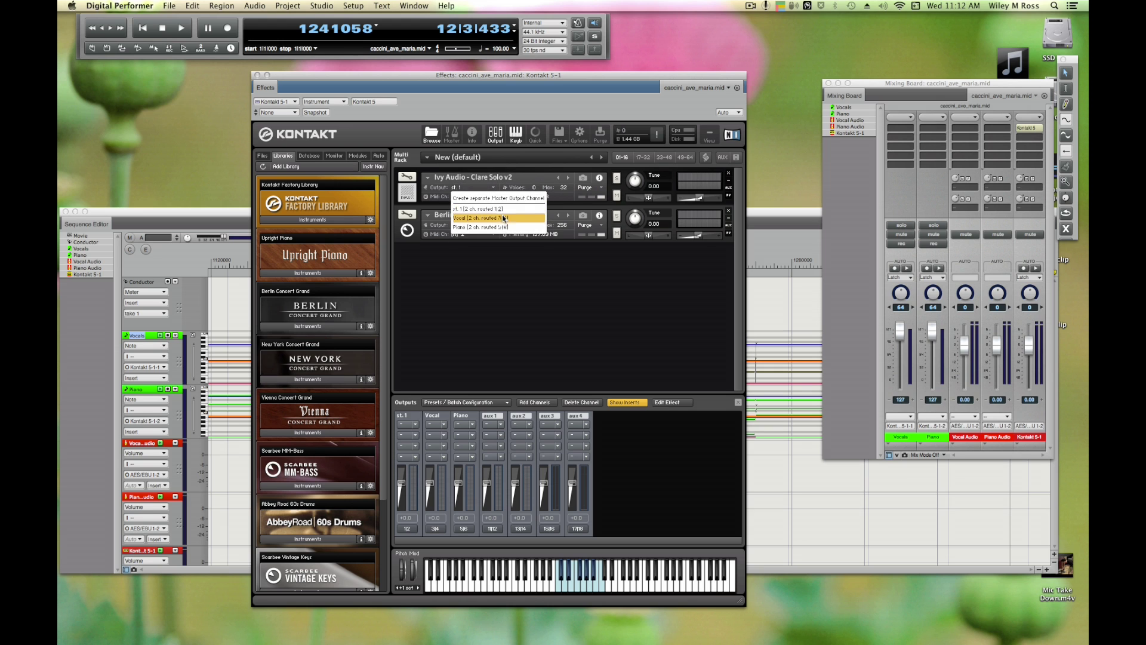
left_click(502, 218)
left_click(493, 229)
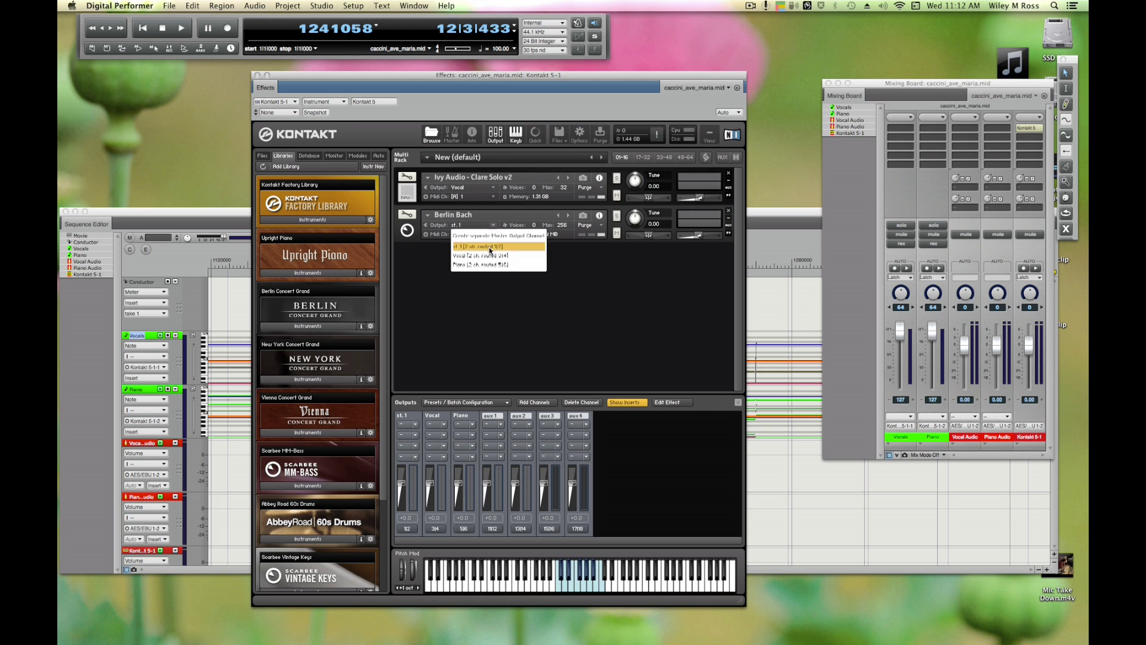
left_click(493, 262)
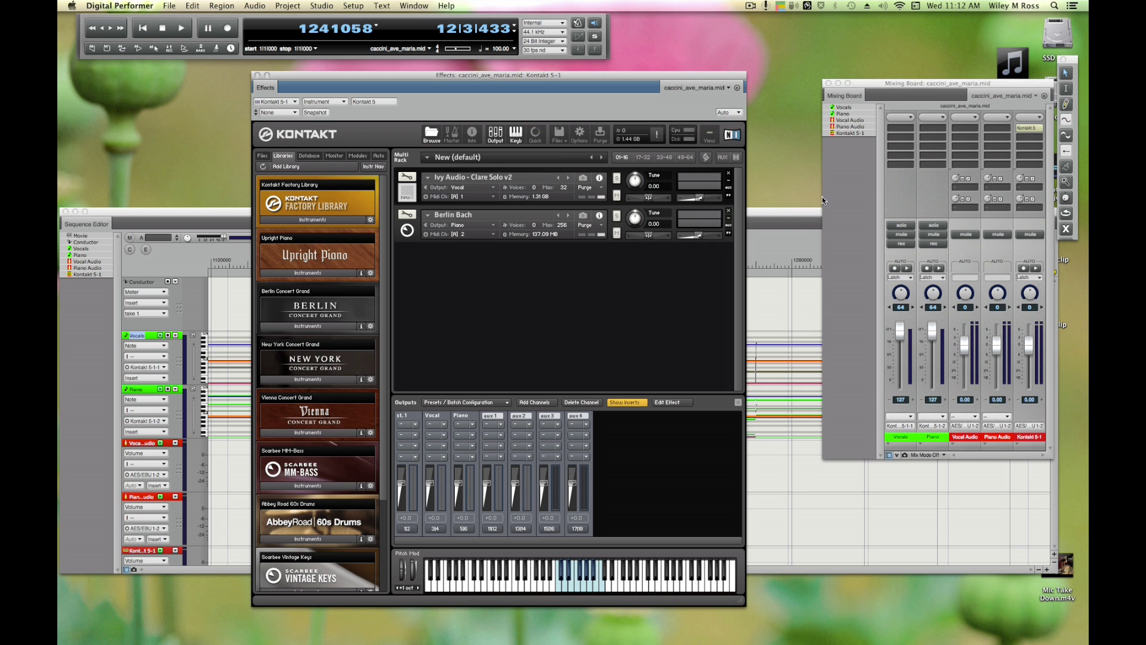
left_click_drag(901, 85, 868, 92)
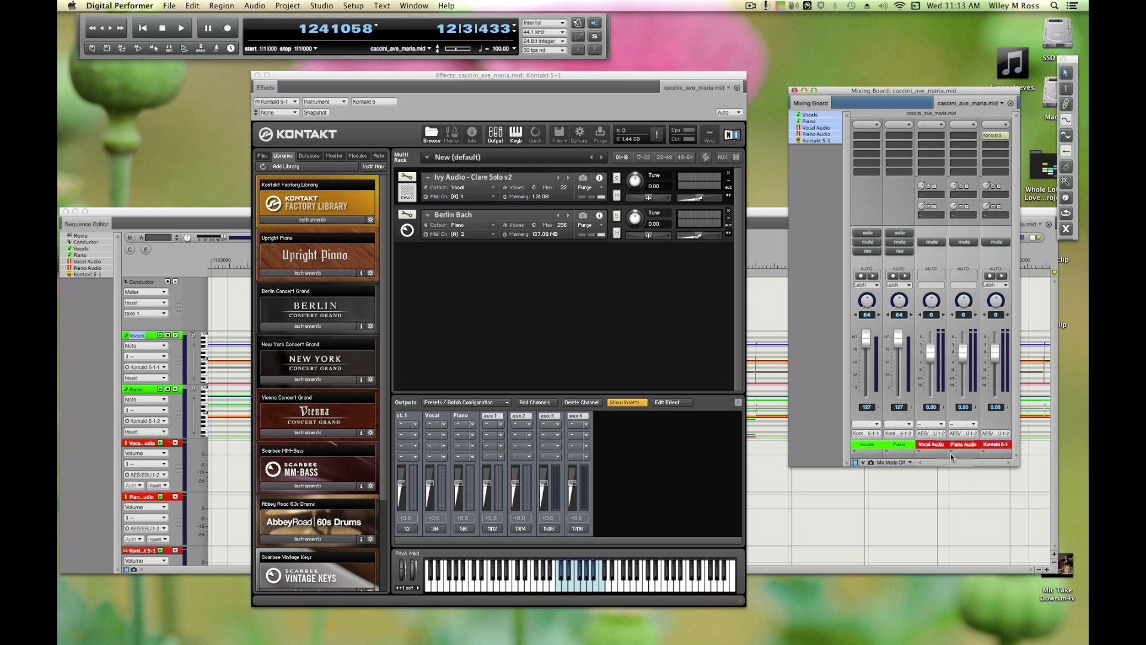
Step: Set Vocal Audio's input to Kontakt 5-1 3-4 and Piano Audio's to Kontakt 5-1 5-6
left_click(933, 424)
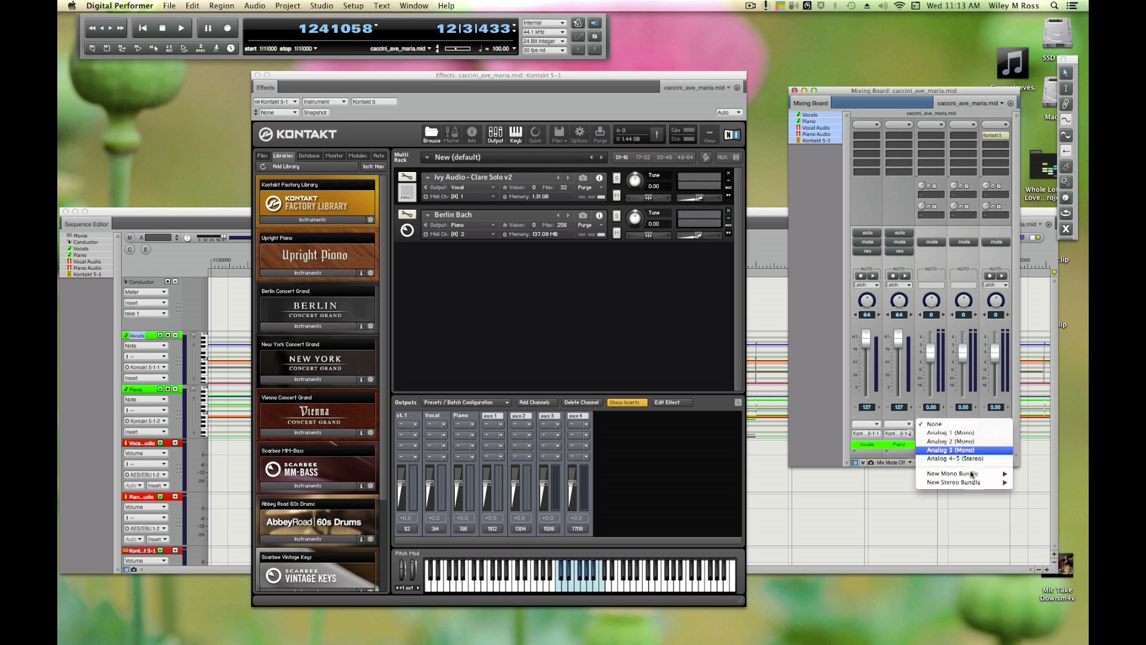
mouse_move(973, 484)
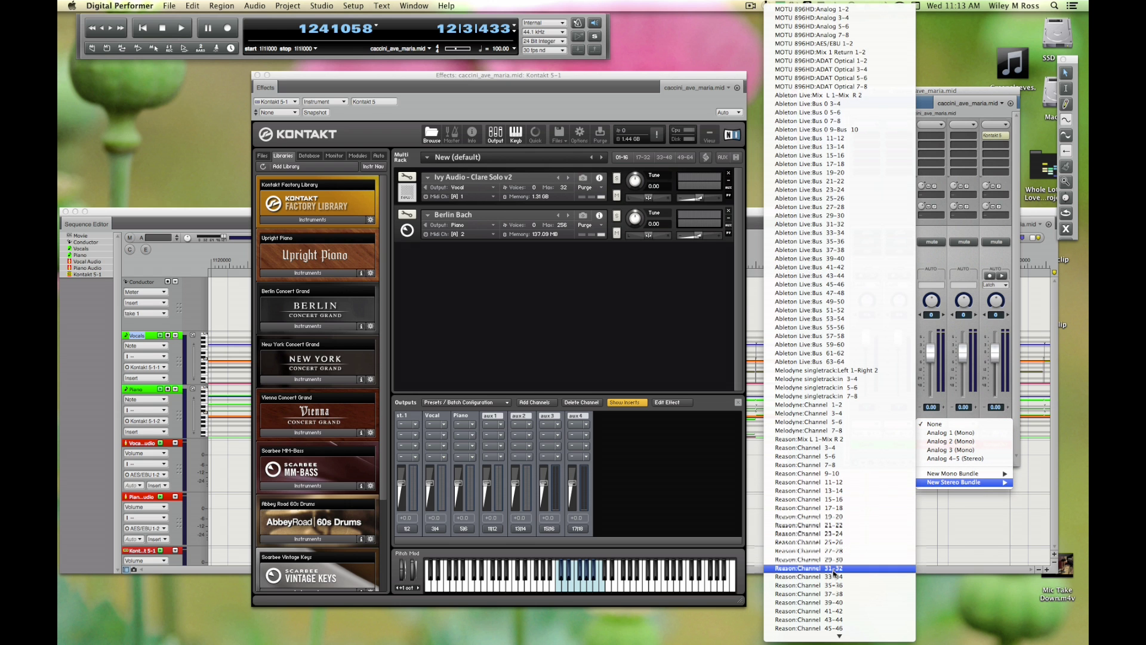
mouse_move(842, 638)
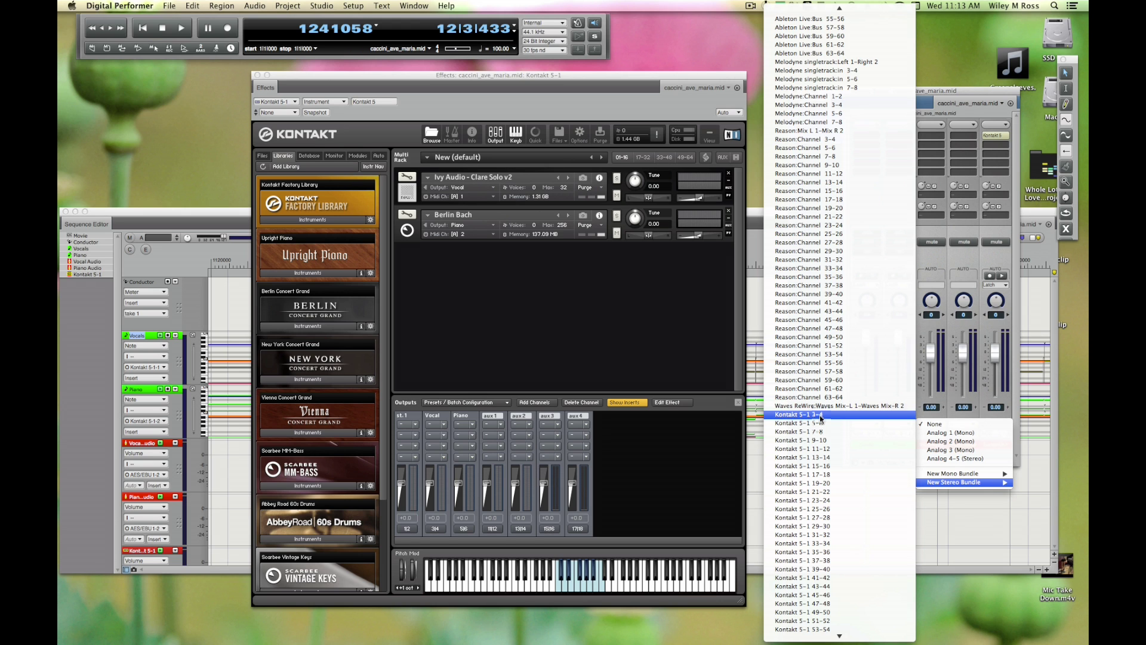
left_click(819, 415)
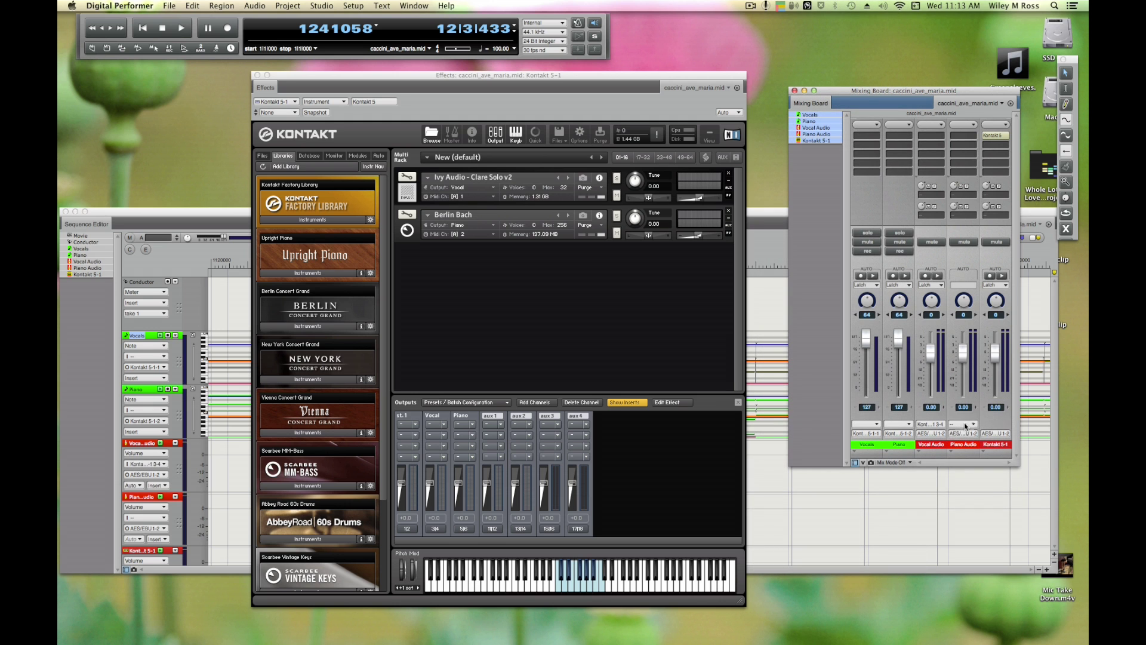
left_click(965, 425)
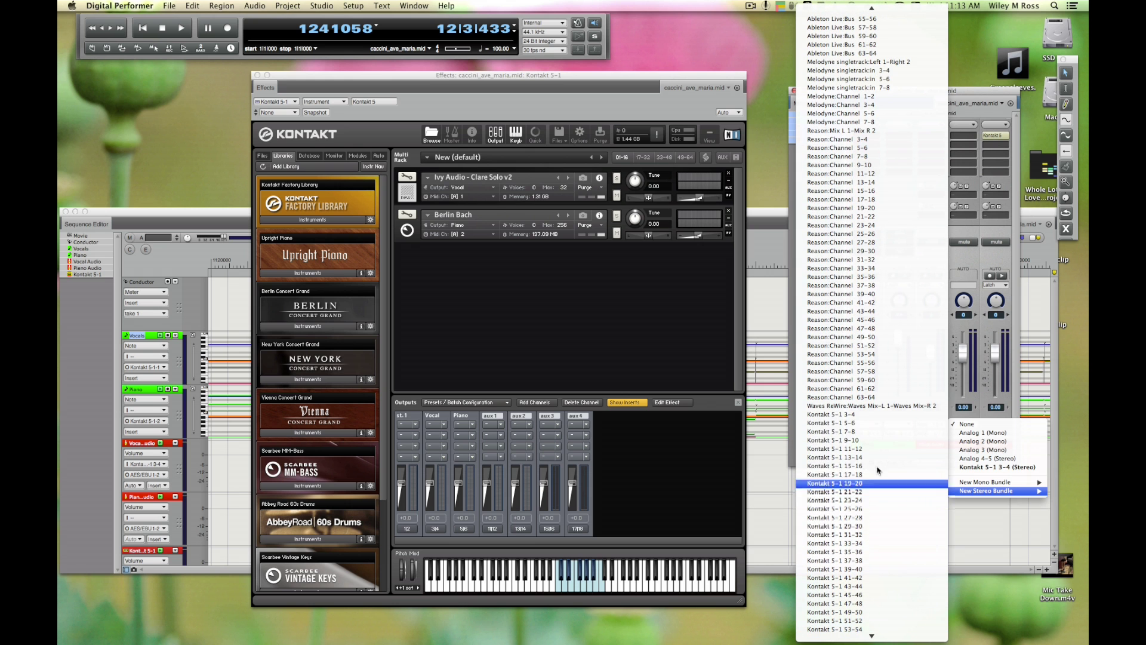
left_click(855, 425)
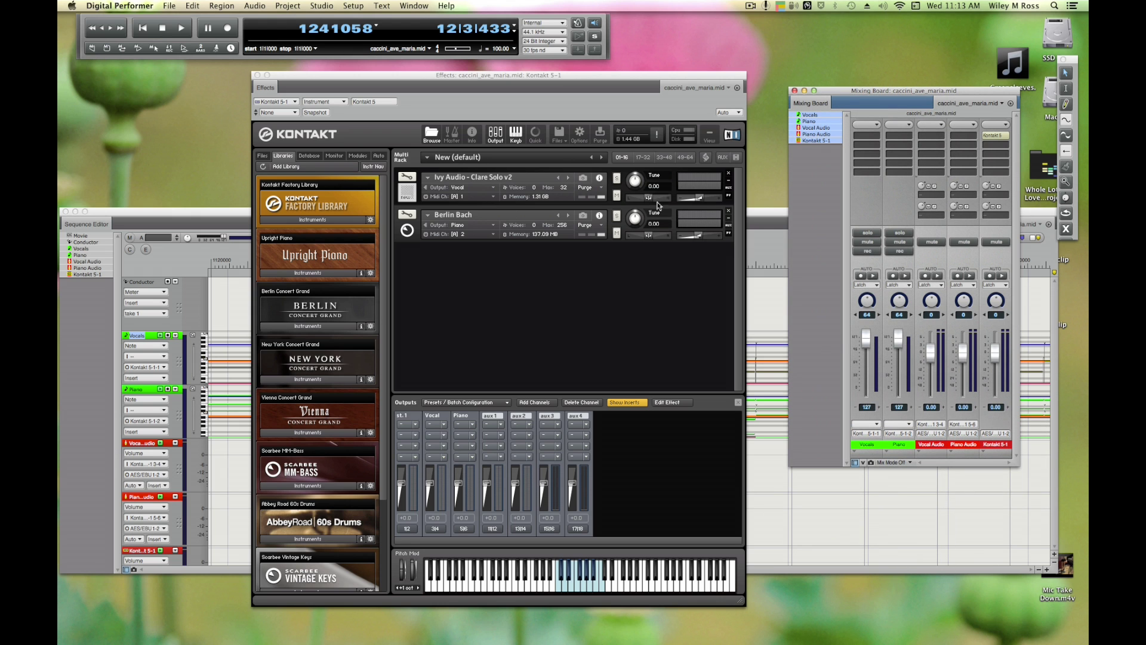
Step: Play caccini_ave_maria.mid through to 1544911, switching between Sequence Editor and Mixing Board
left_click(761, 213)
key("space")
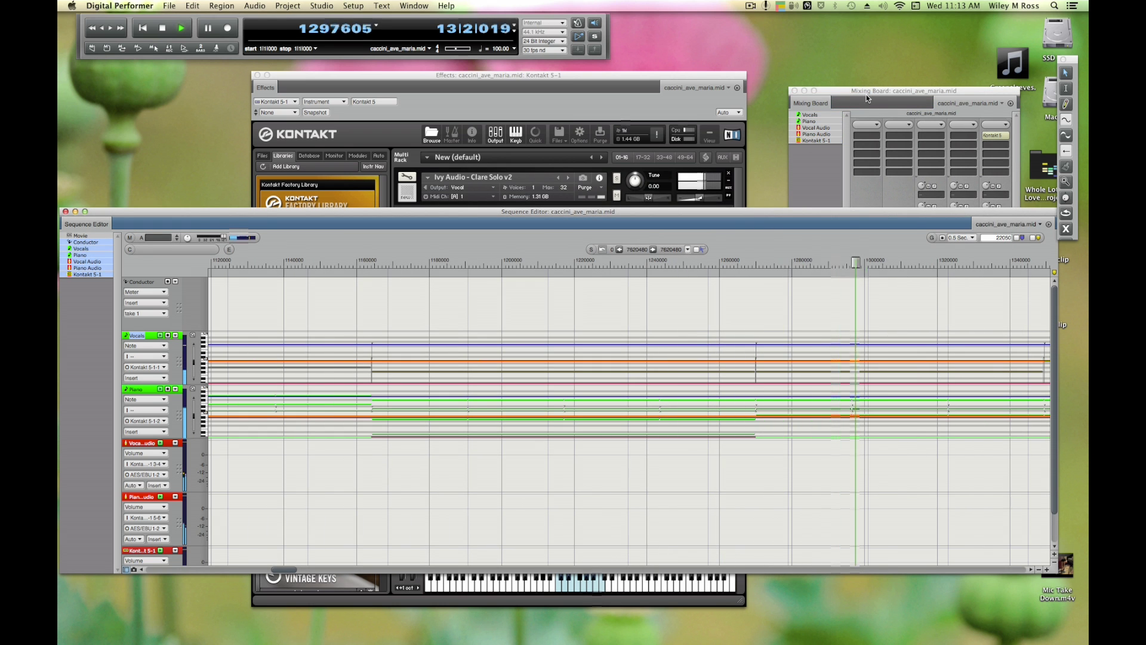
left_click_drag(867, 98, 855, 90)
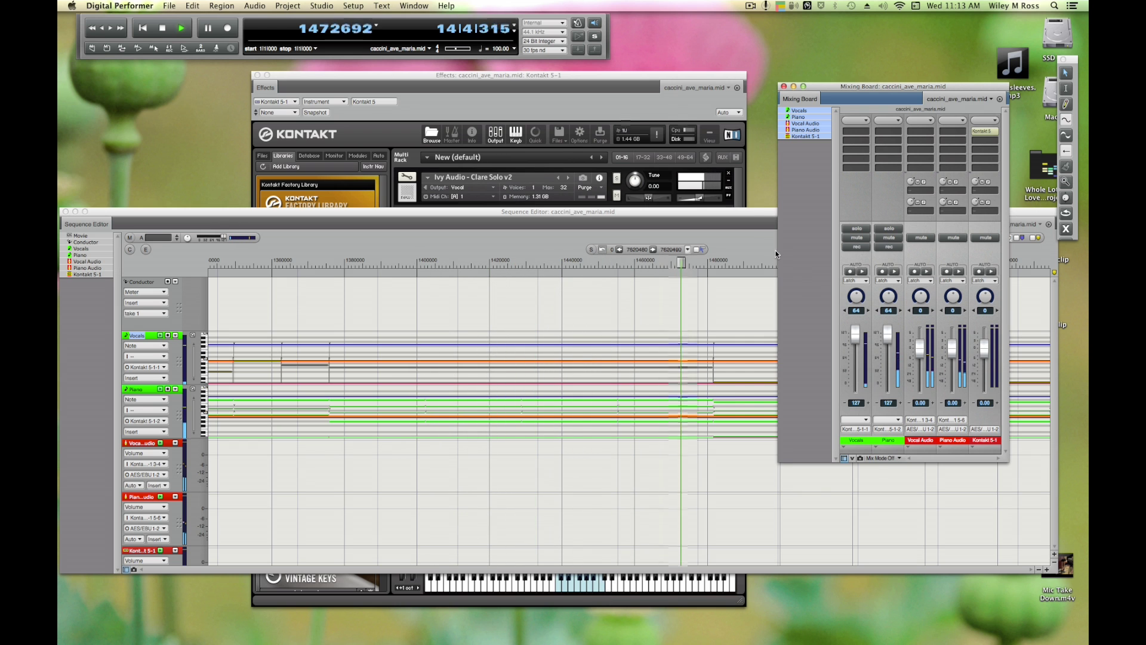
left_click(746, 218)
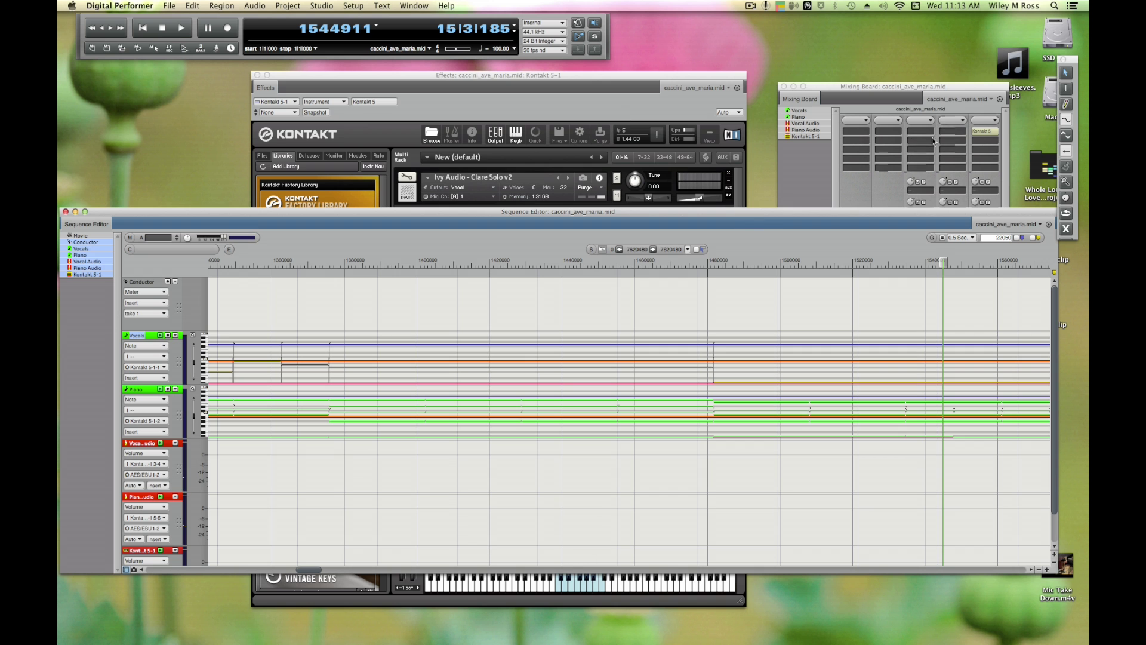
left_click(954, 88)
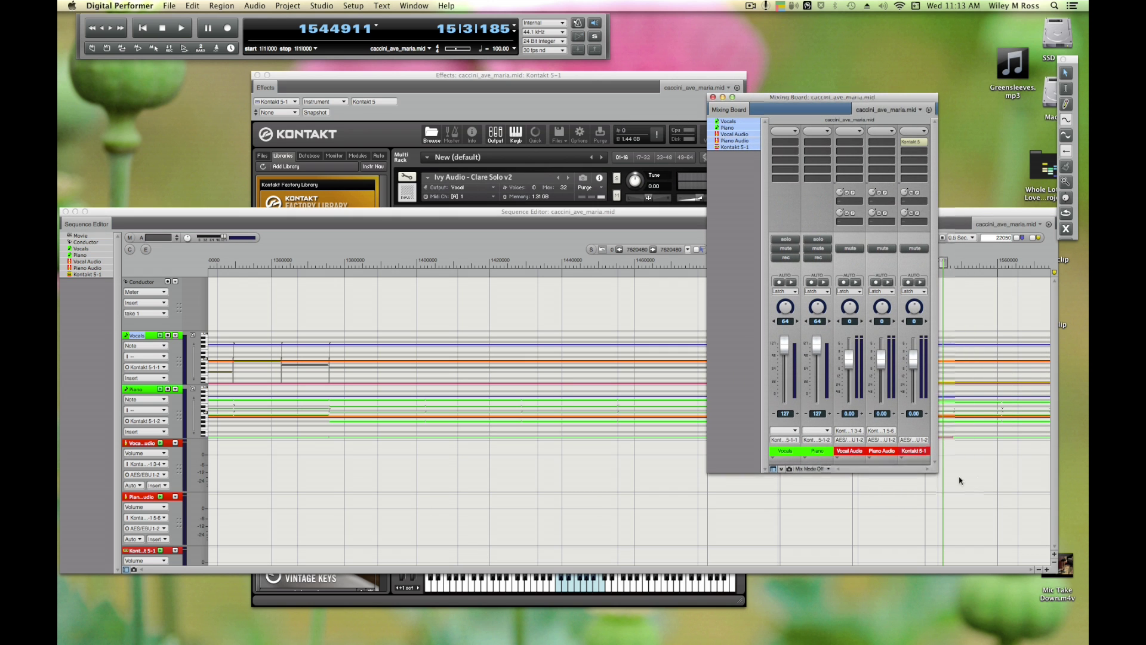
Step: Send Piano Audio to a new Aux-1 track on bus 1-2 in the enlarged Mixing Board
left_click_drag(948, 474, 1027, 507)
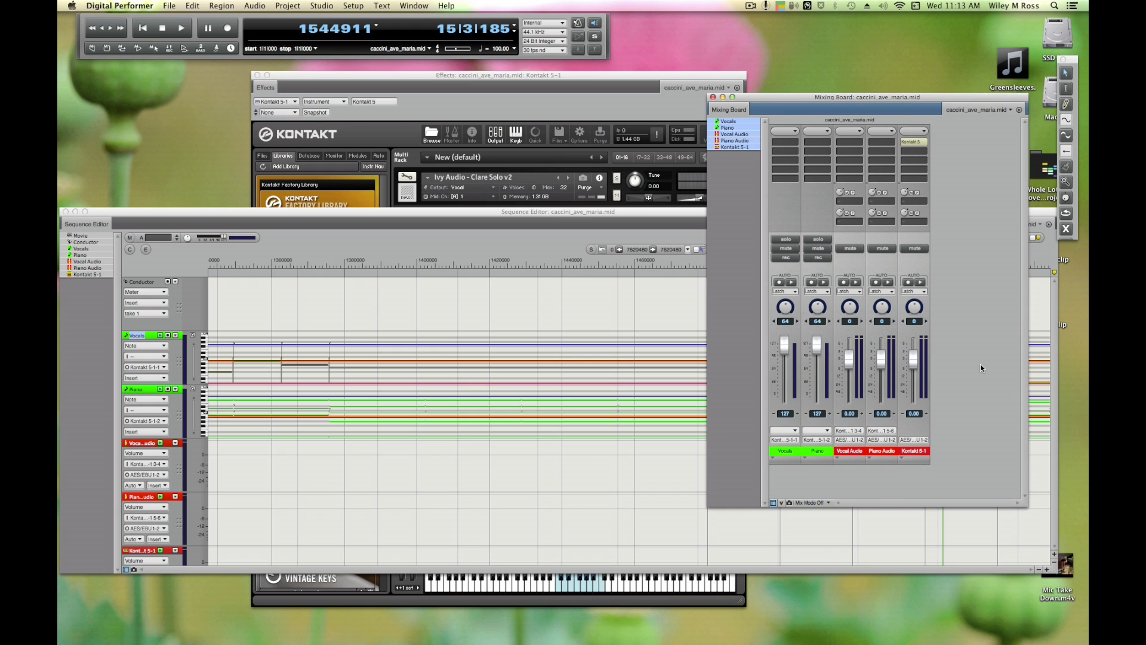
left_click(880, 200)
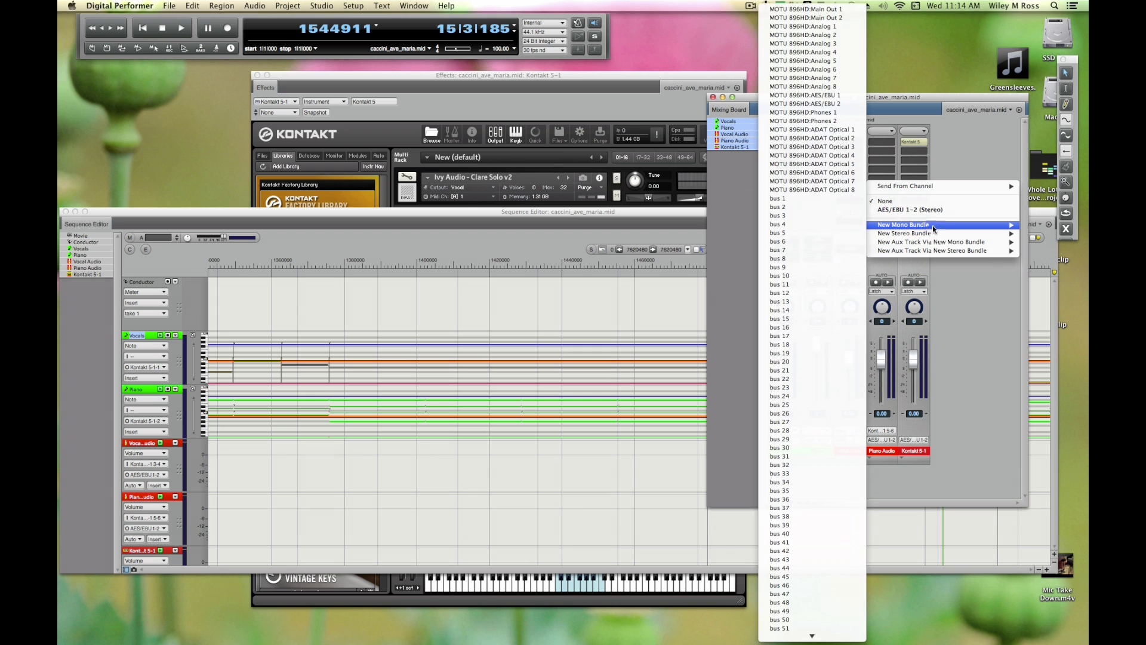
mouse_move(941, 250)
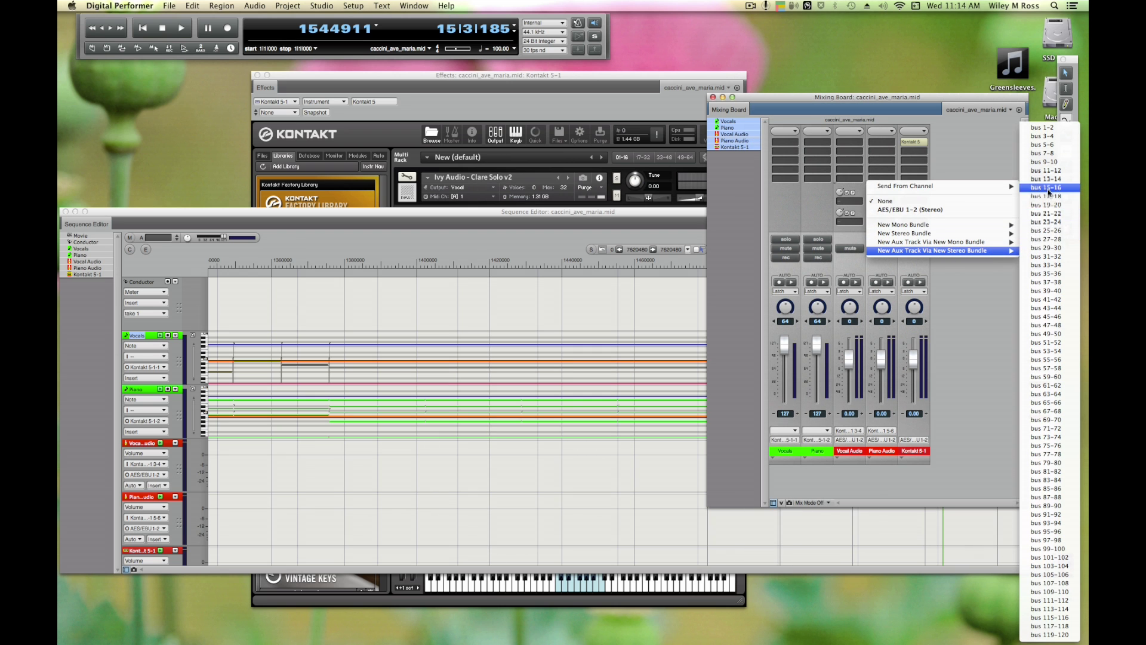
left_click(1049, 129)
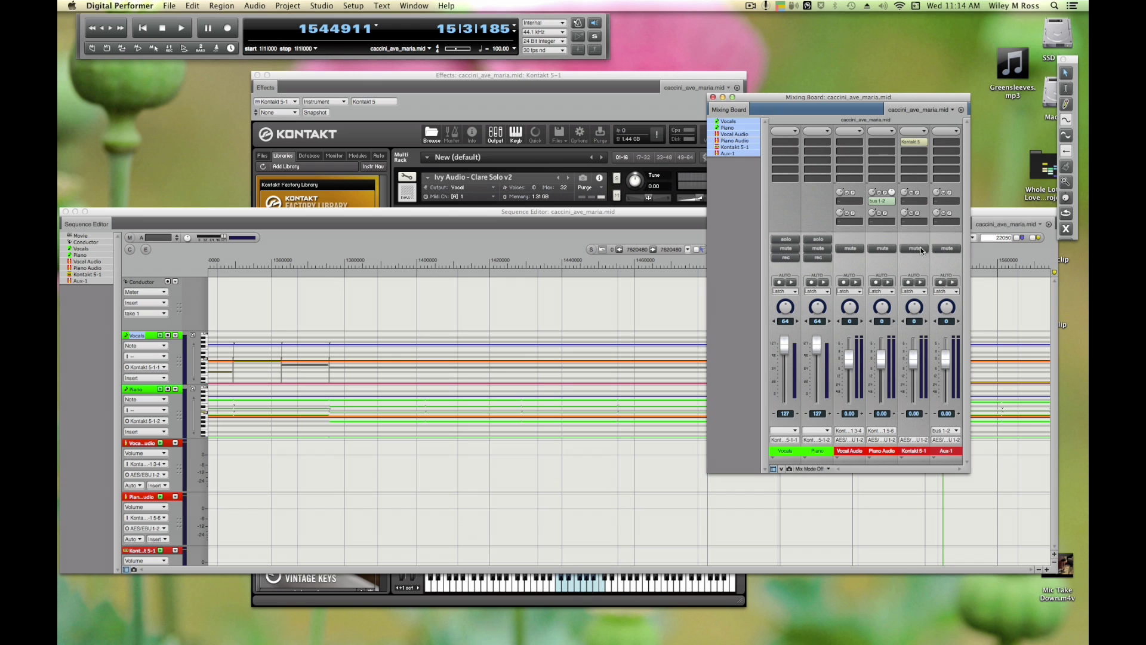
left_click(917, 203)
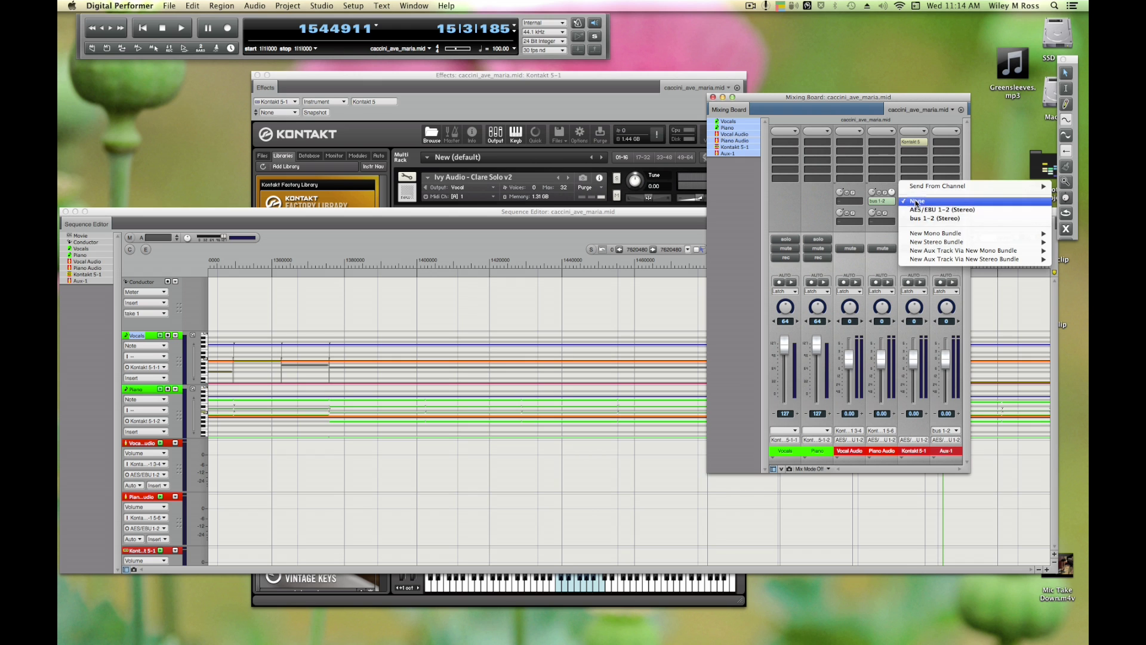
left_click(942, 221)
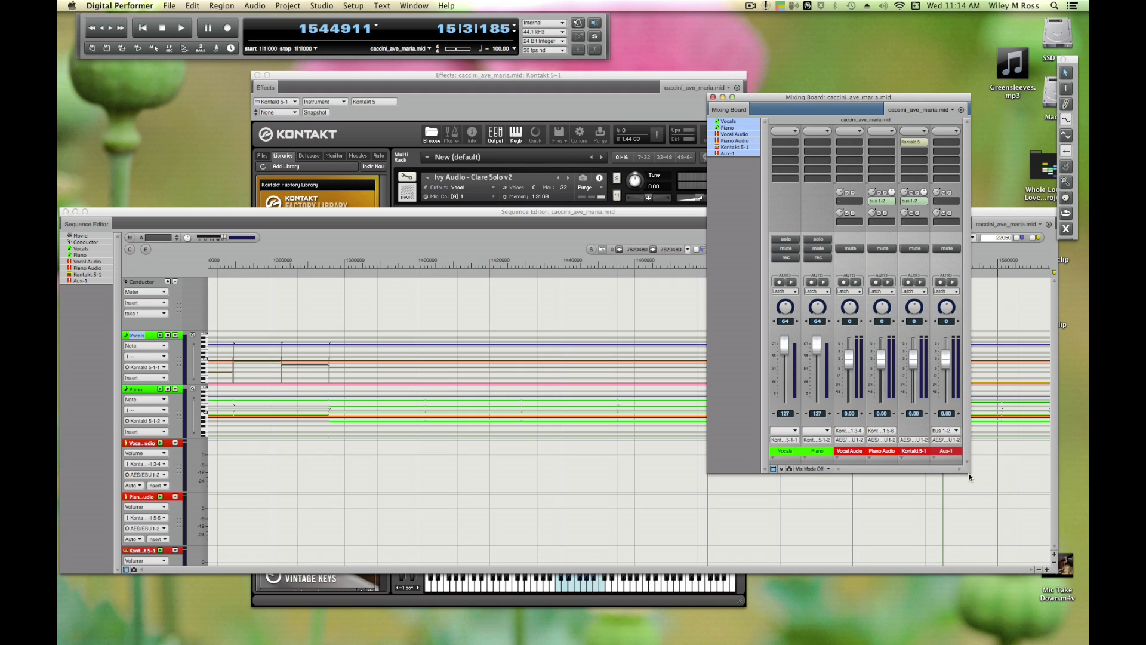
Step: Rename the Aux-1 track to Reverb
left_click_drag(963, 476, 1025, 482)
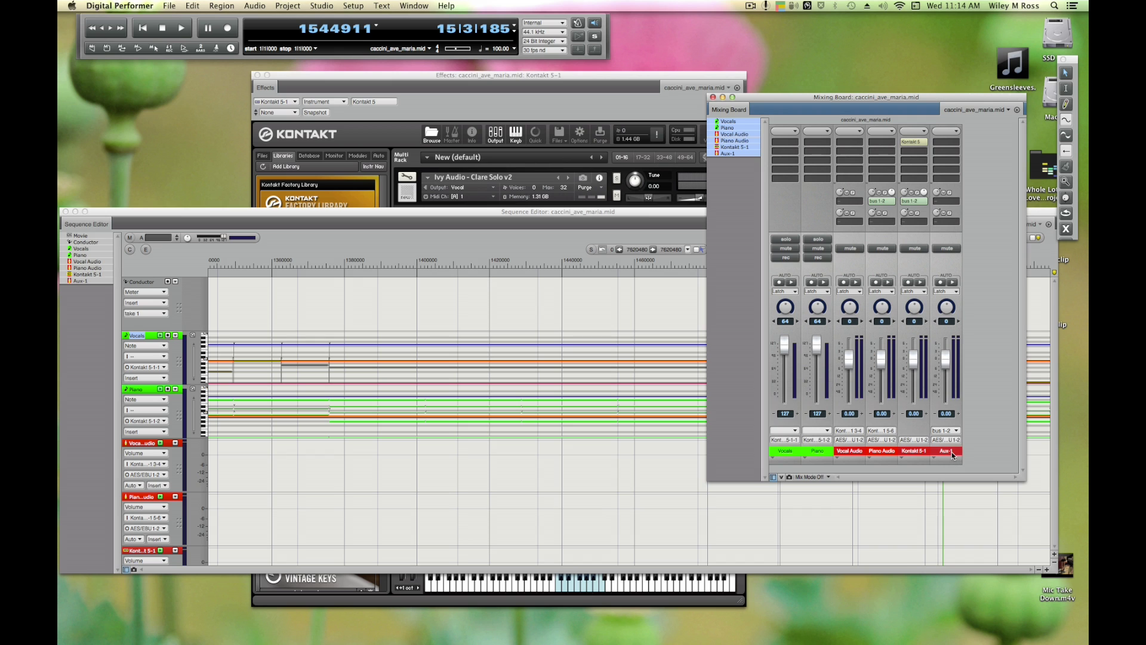
double_click(952, 452)
type("Reverb")
key("Return")
Step: Insert the ProVerb effect on the Reverb track
left_click(940, 140)
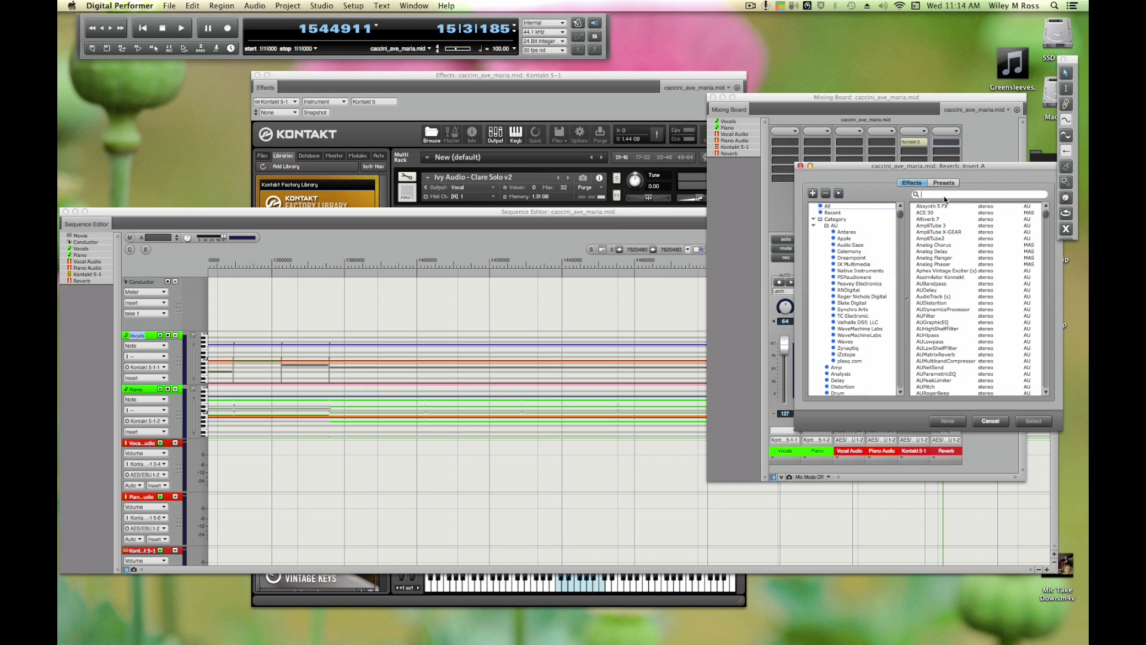
type("proverb")
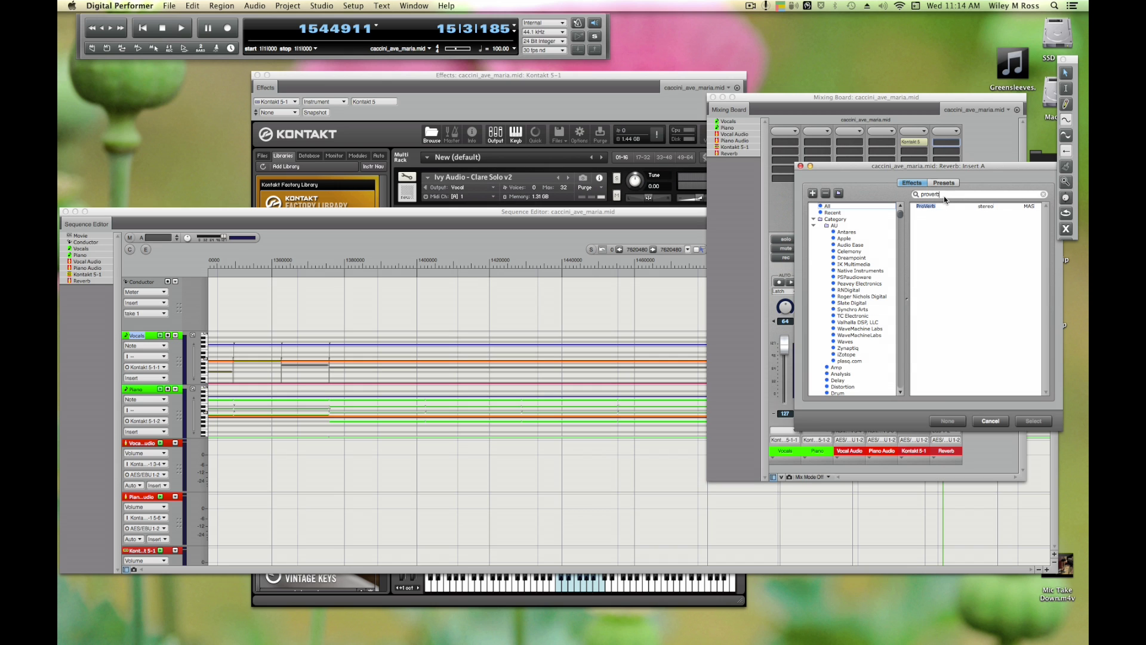
left_click(929, 206)
double_click(963, 207)
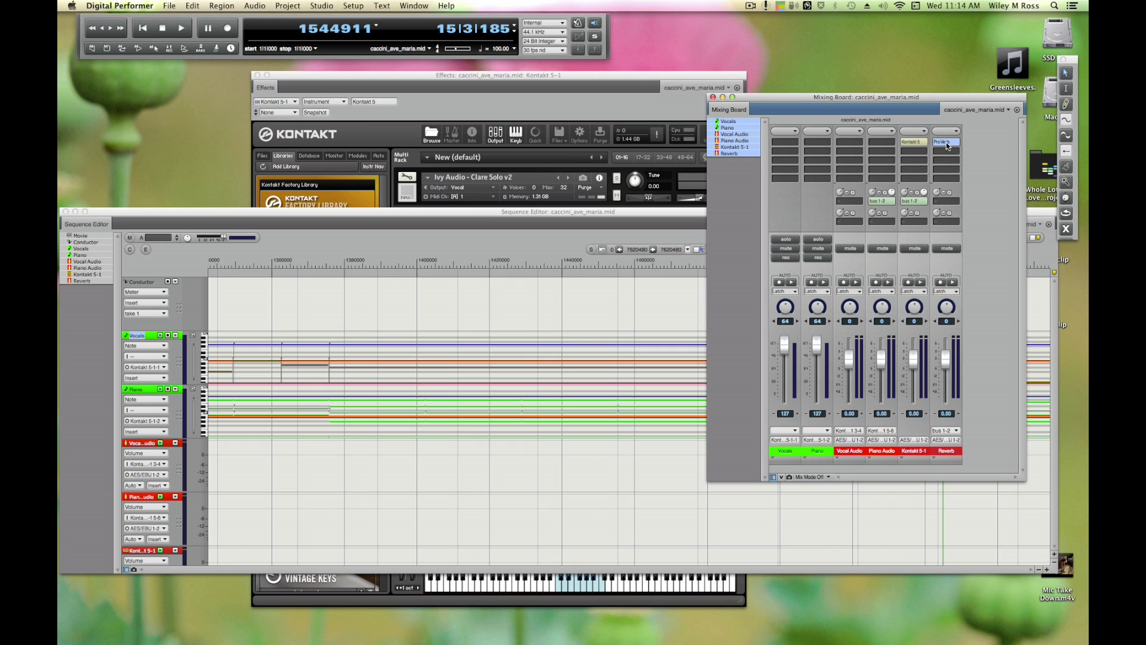
Step: Load the Factory Halls > Churches > Large > Center impulse response in ProVerb, then start playback
left_click(947, 142)
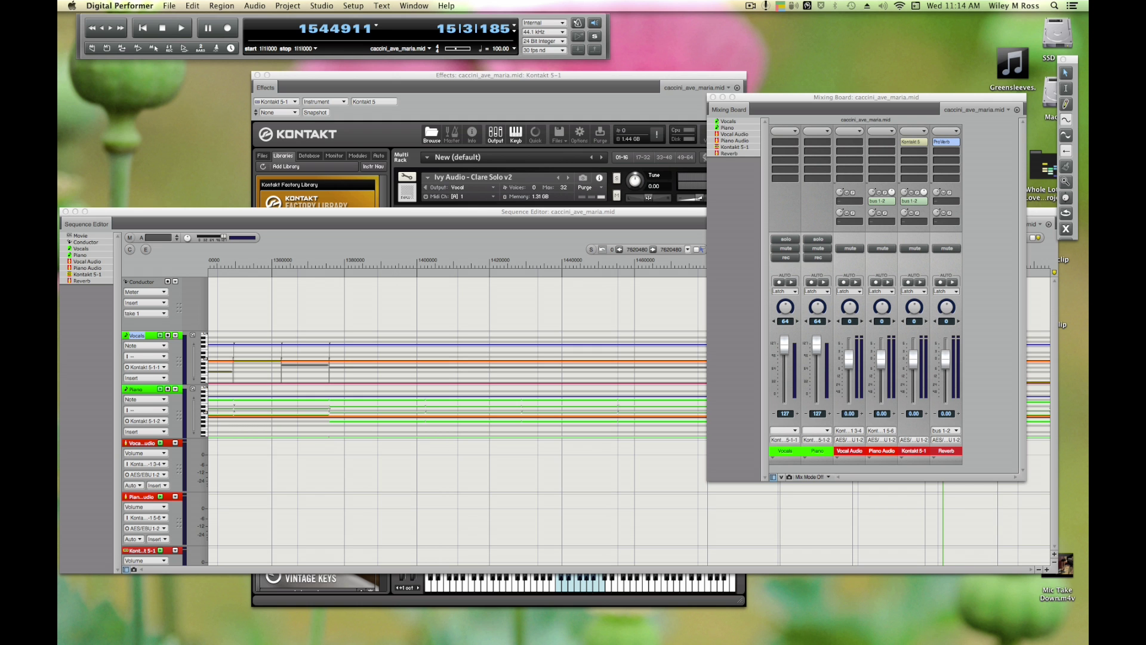
left_click_drag(585, 160, 512, 162)
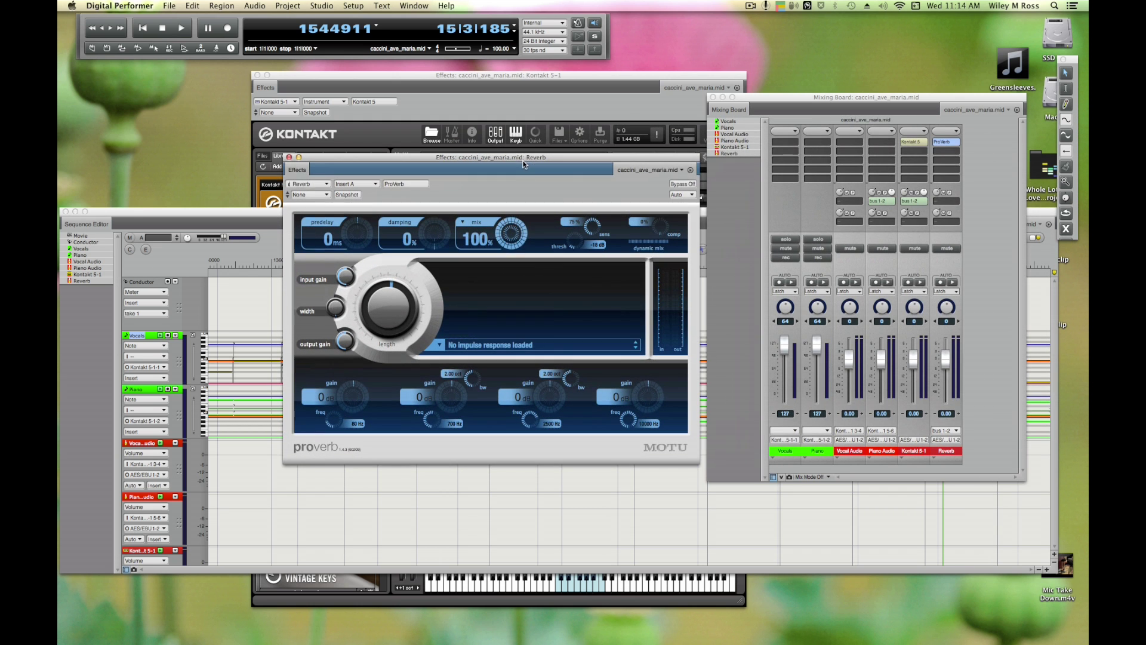
left_click(467, 342)
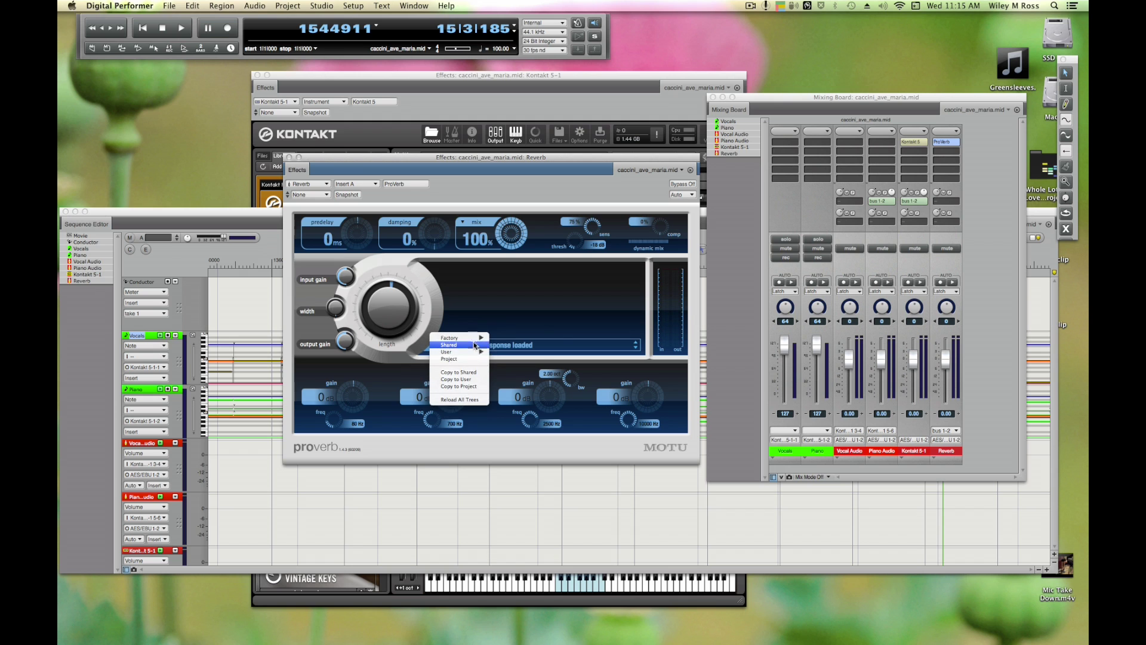
mouse_move(475, 339)
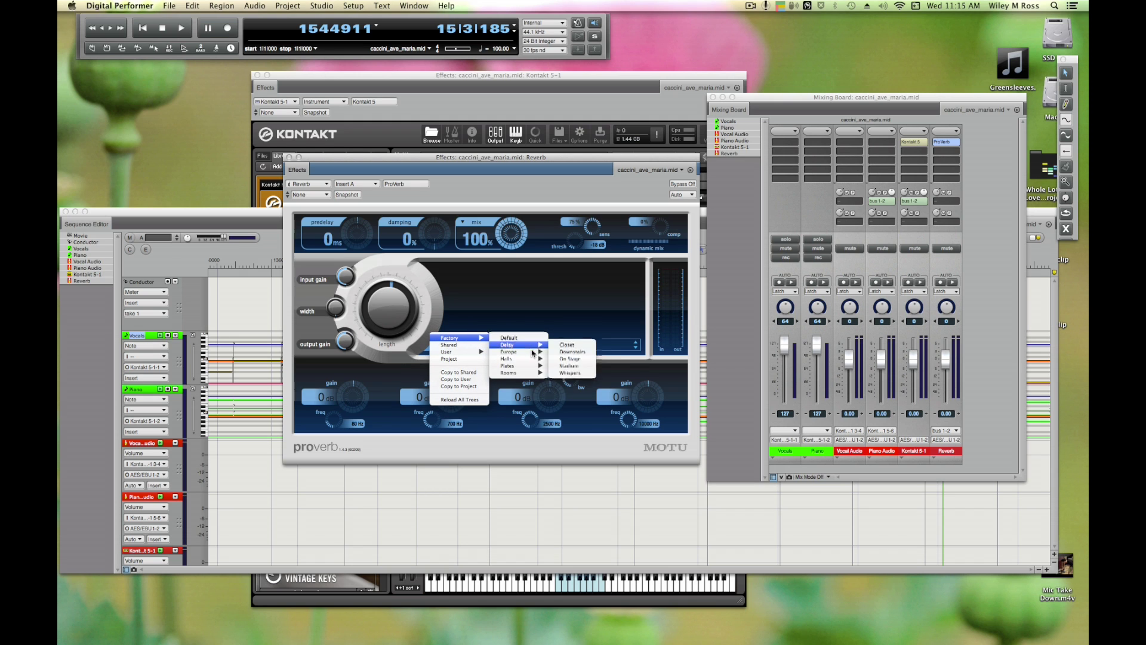
mouse_move(535, 358)
mouse_move(591, 365)
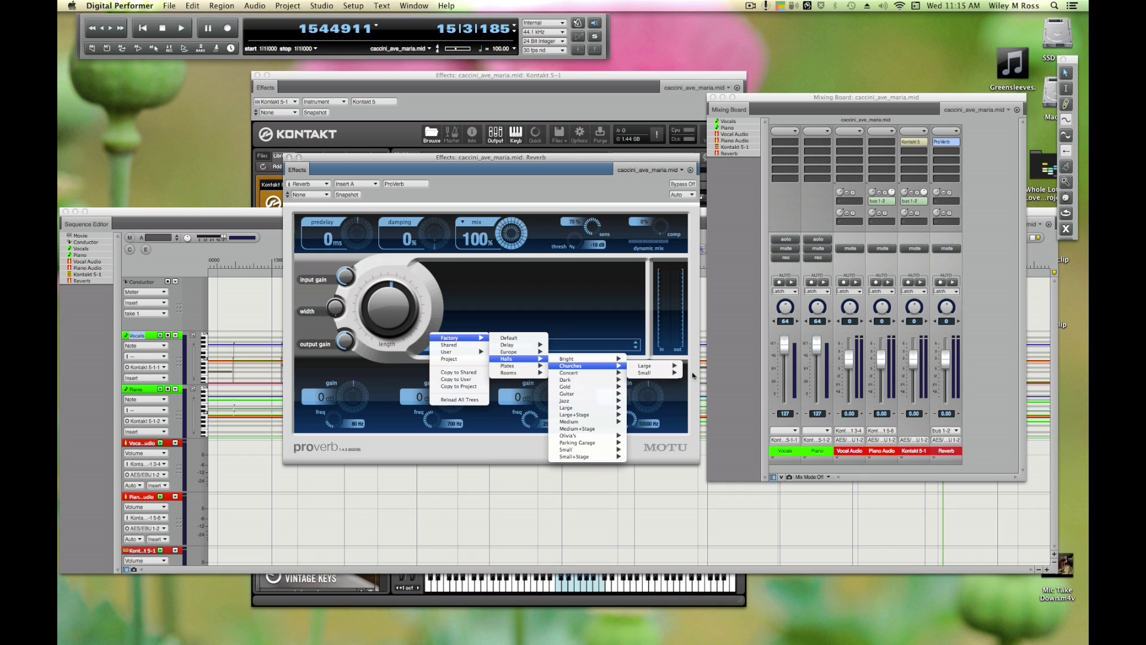
mouse_move(673, 366)
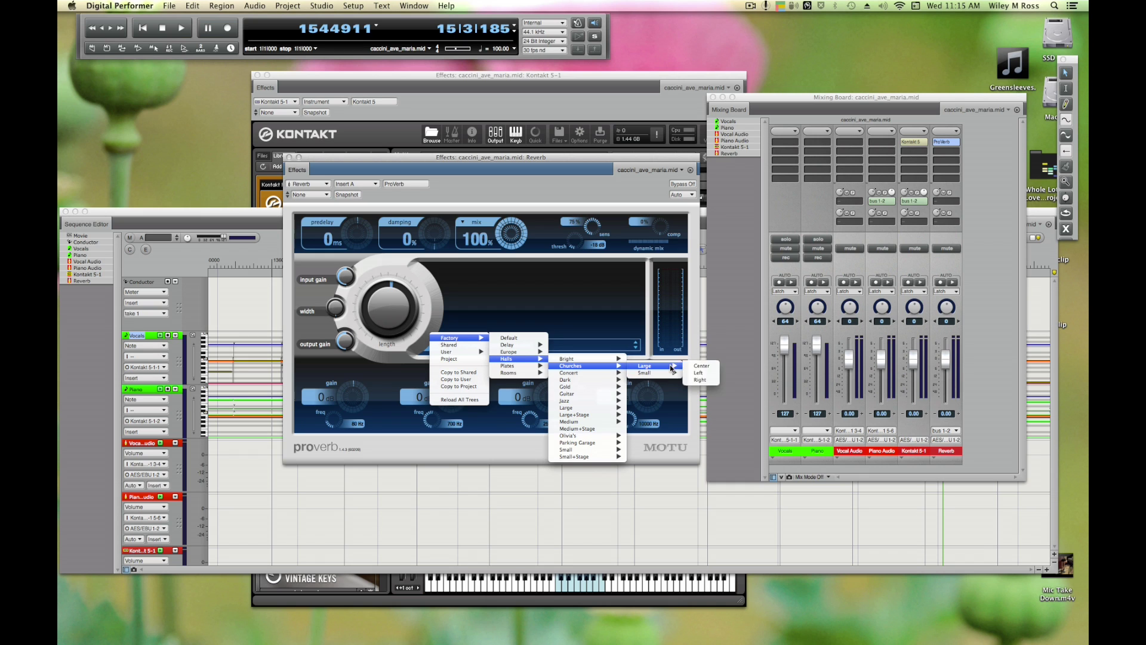
left_click(705, 368)
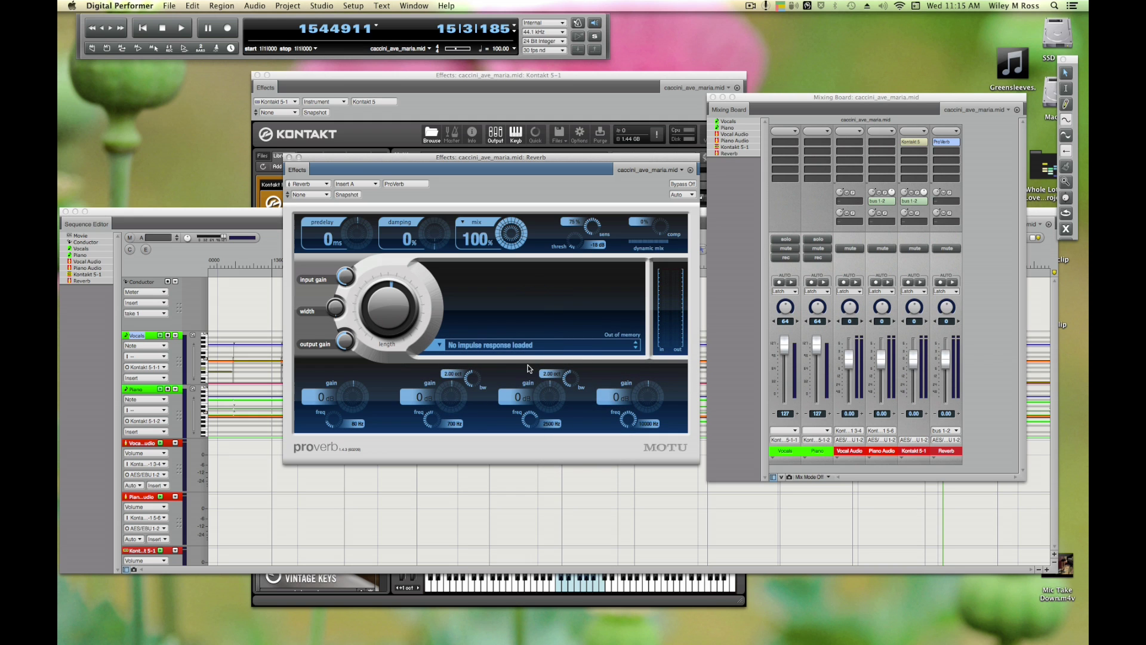
left_click_drag(817, 99, 825, 100)
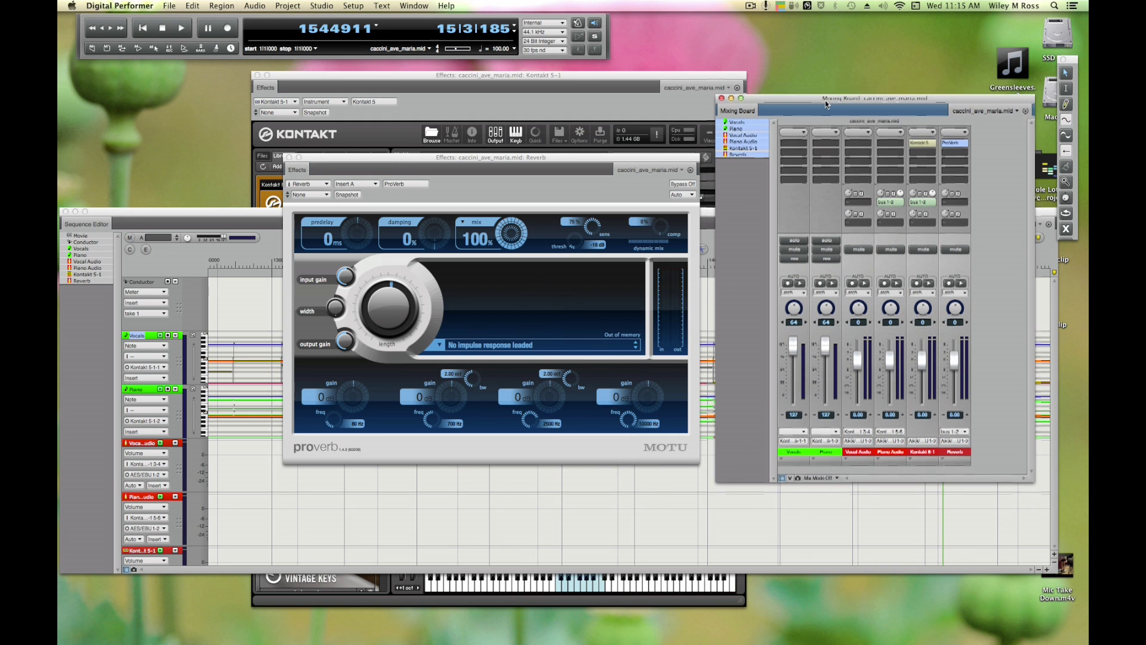
key("space")
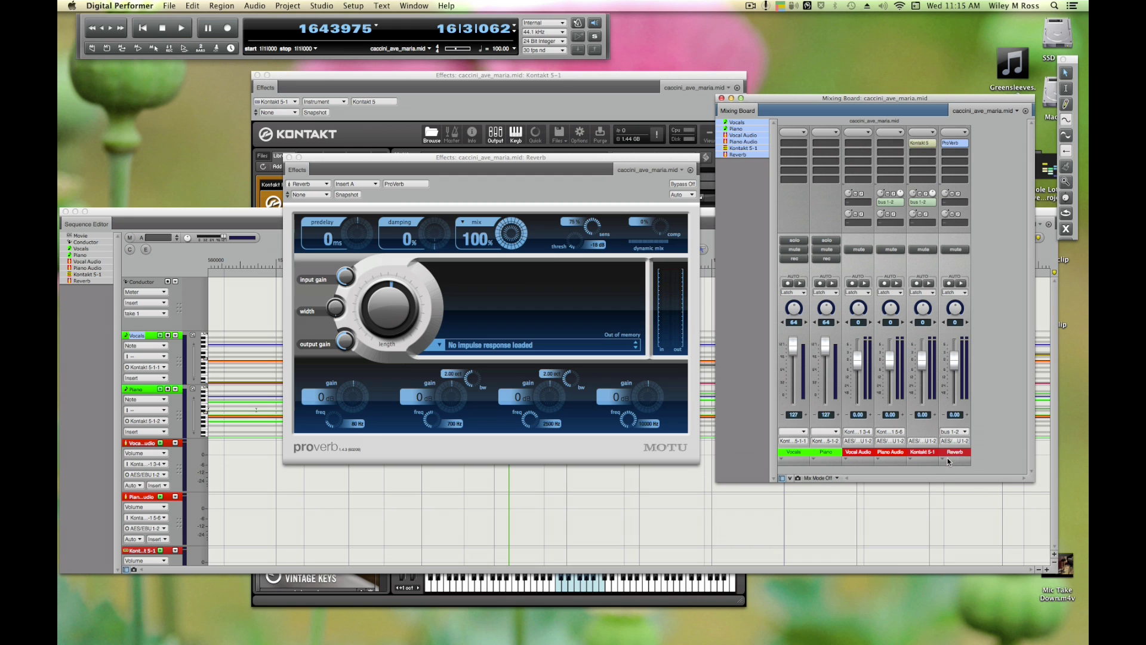
Step: Move the Reverb track ahead of Kontakt 5-1 and colour it yellow
left_click_drag(948, 462, 979, 474)
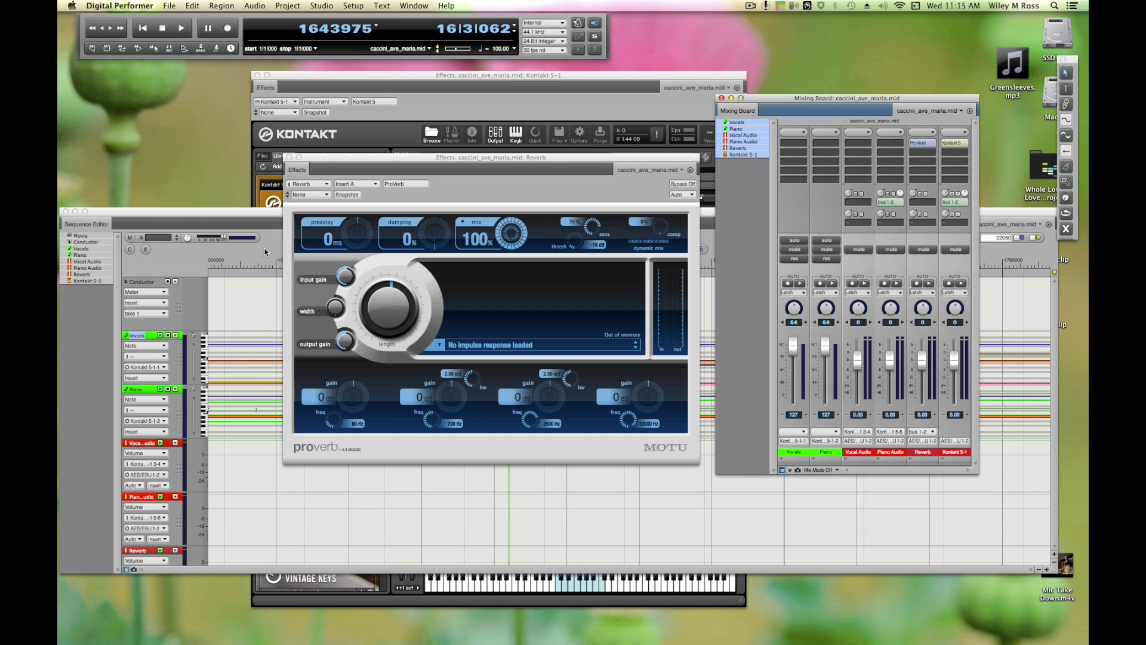
left_click(263, 216)
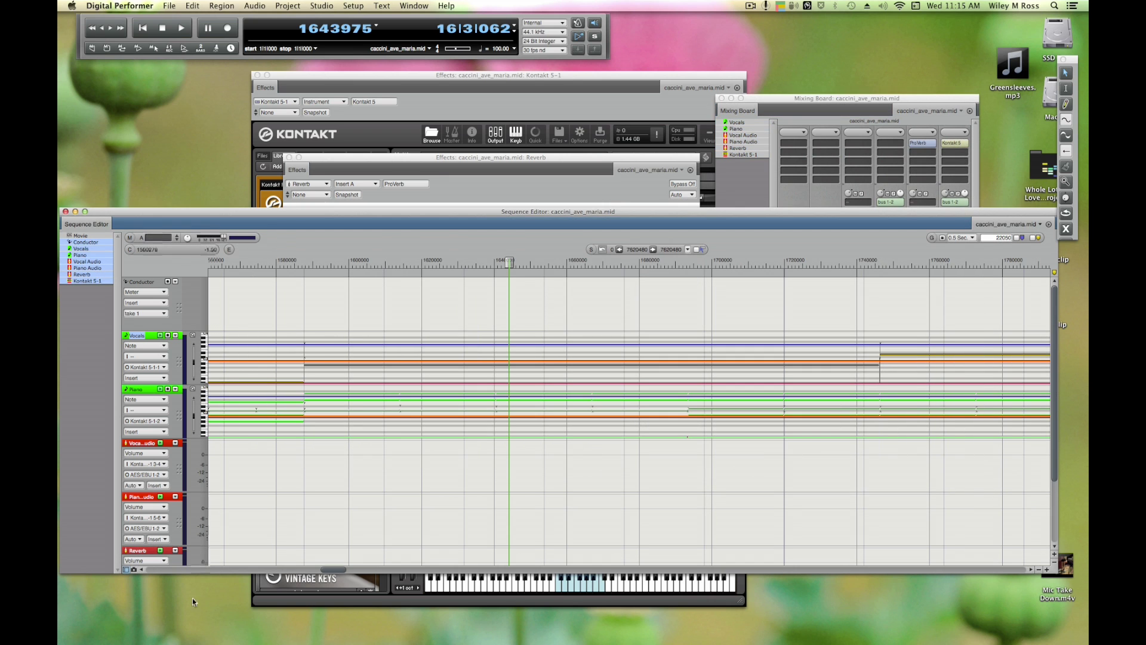
left_click(122, 549)
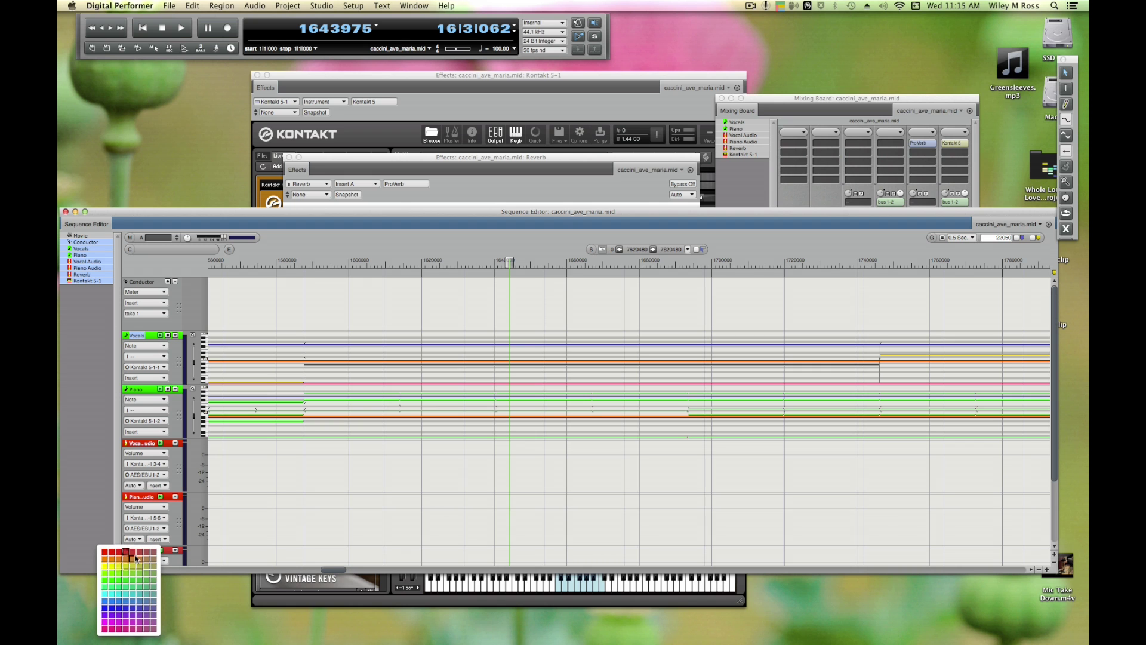
left_click(104, 566)
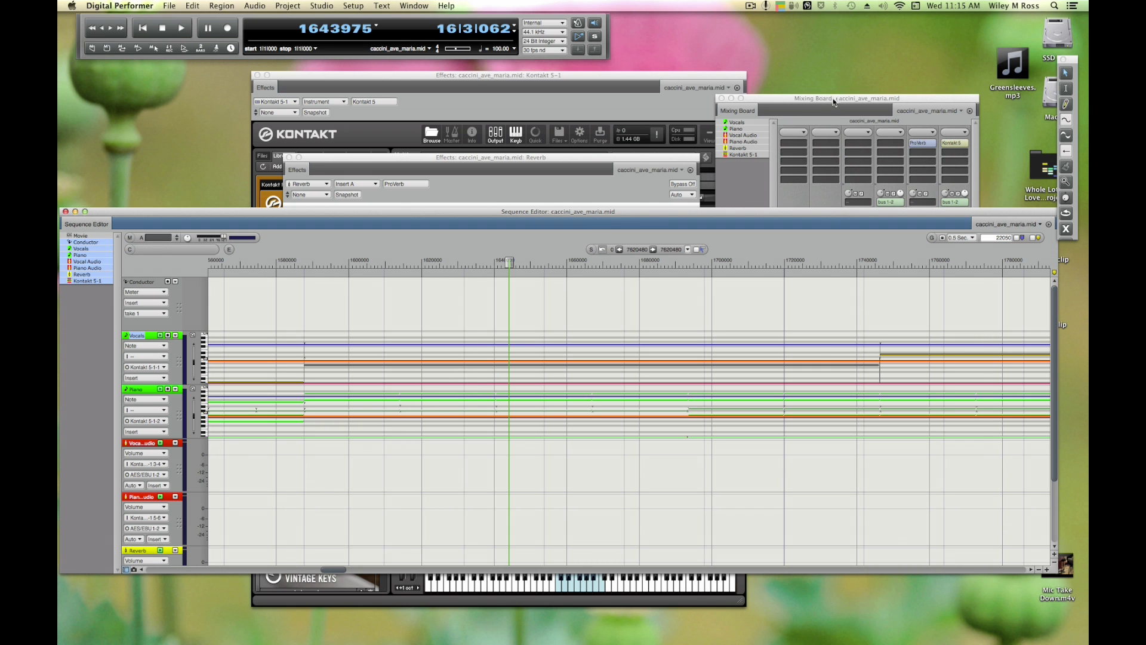
Step: Hide the Kontakt 5-1, Piano and Vocals strips from the Mixing Board
left_click_drag(834, 101, 821, 95)
left_click(739, 147)
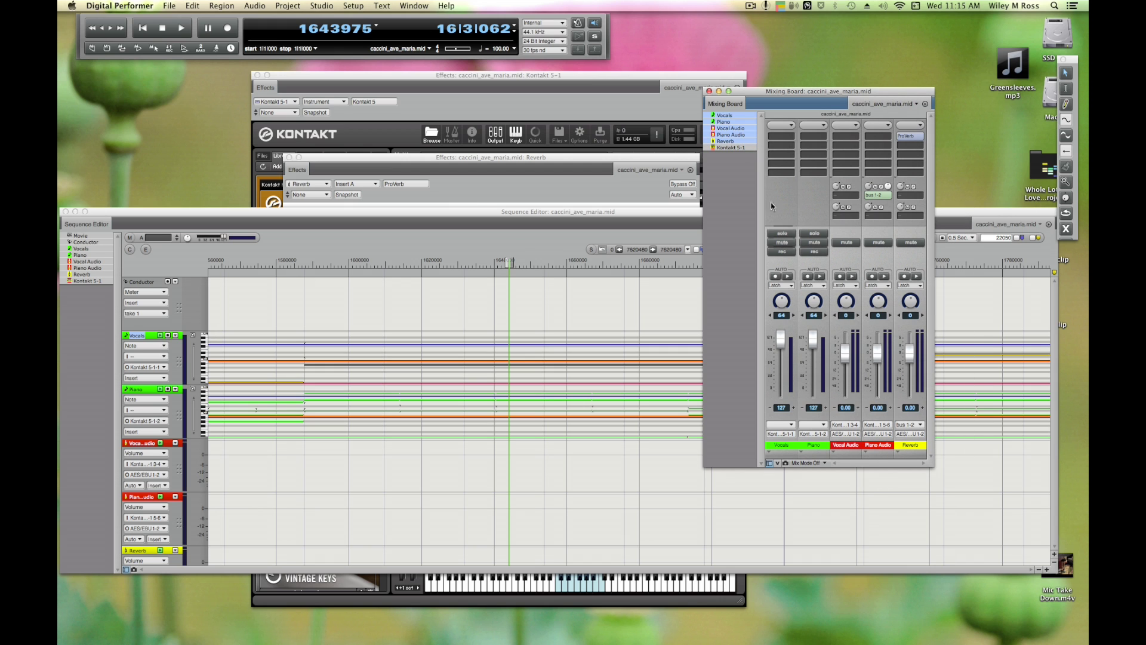
left_click(730, 121)
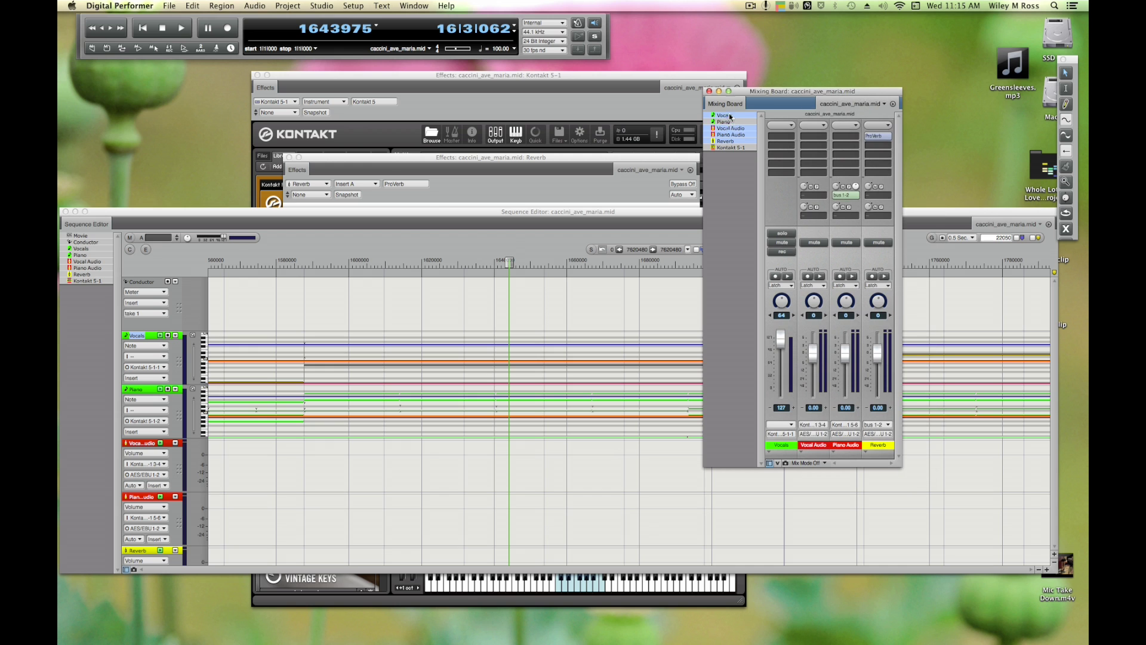
left_click(729, 115)
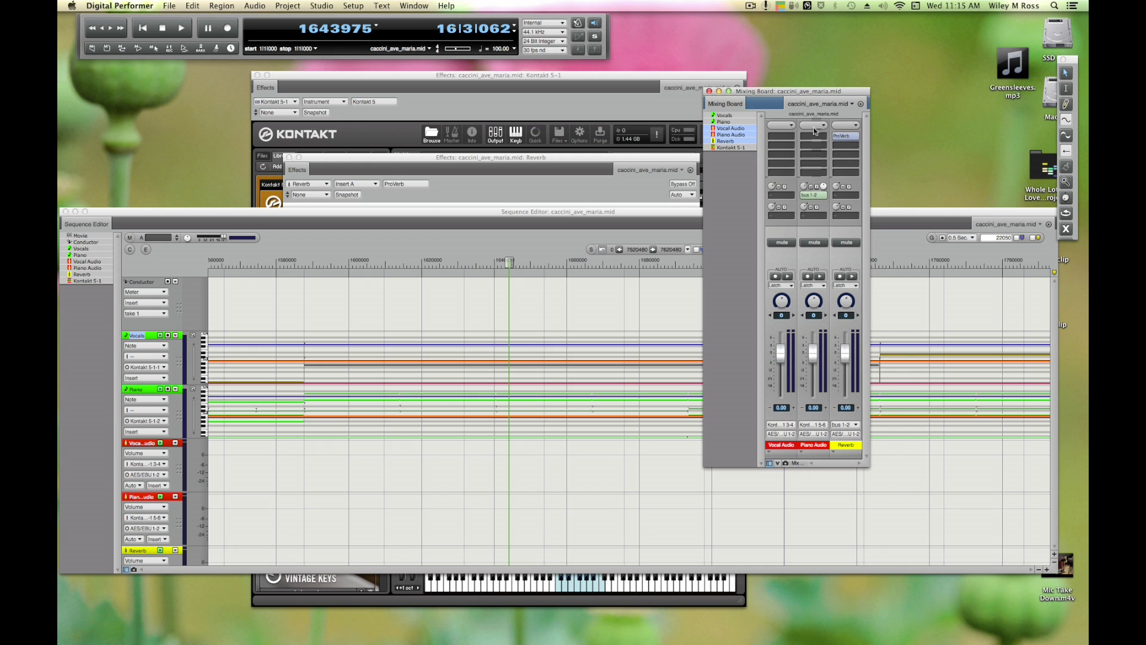
left_click_drag(816, 92, 830, 98)
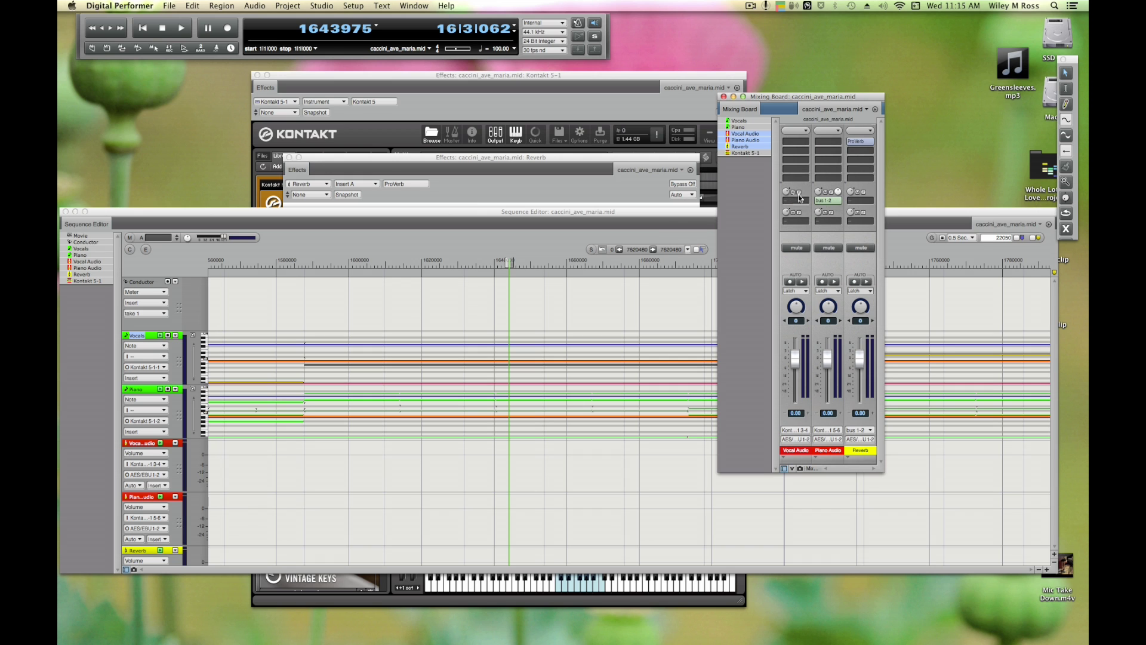
Step: Show Kontakt 5-1 again and set its send to None
left_click(756, 154)
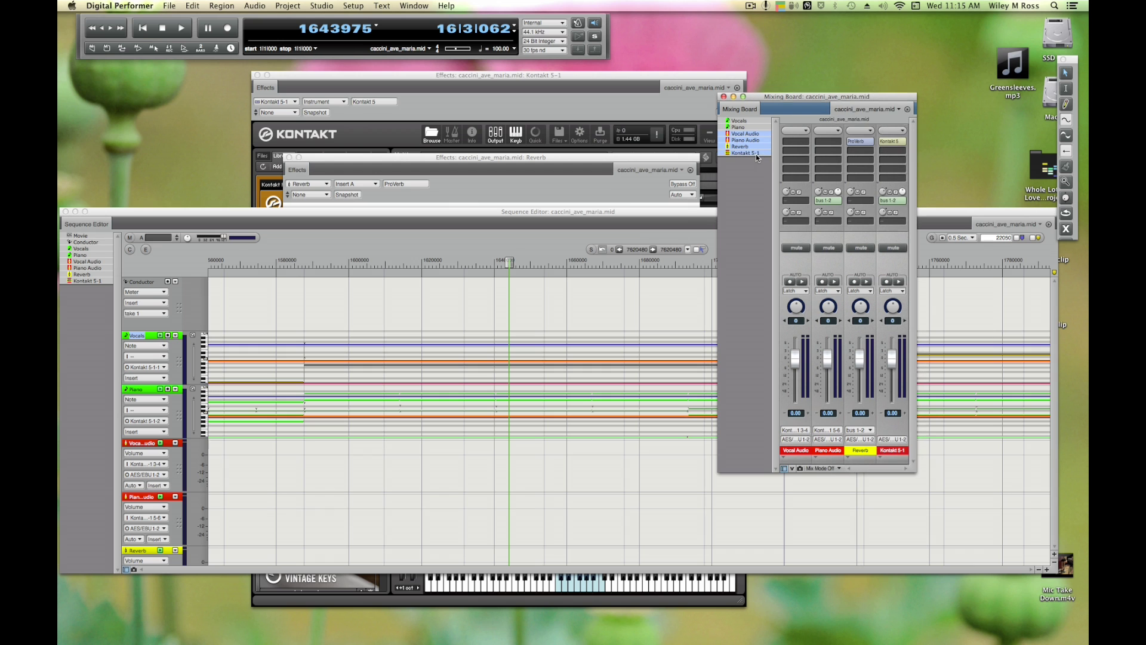
left_click(893, 203)
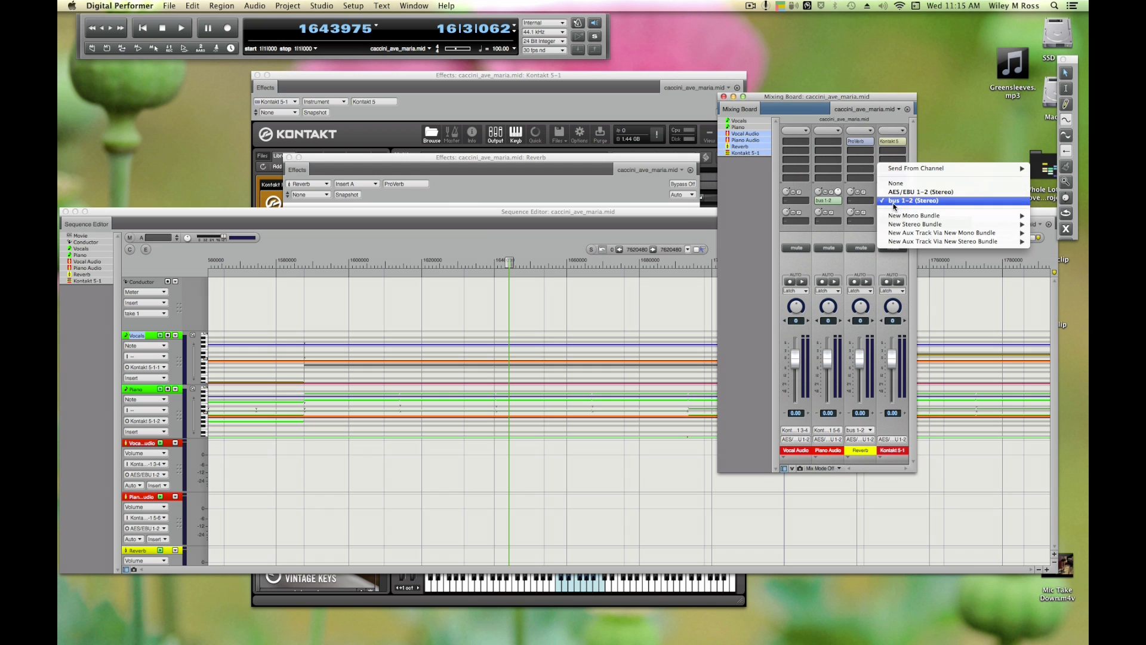
left_click(913, 185)
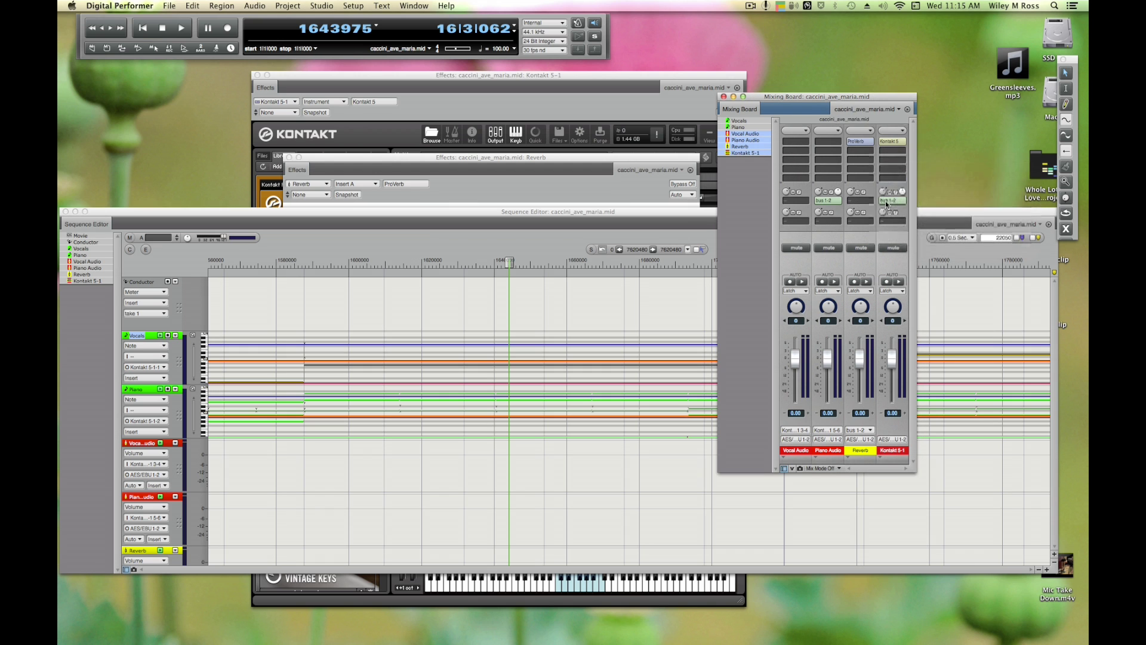
Step: Send Vocal Audio to bus 1-2 and hide Kontakt 5-1 again
left_click(794, 200)
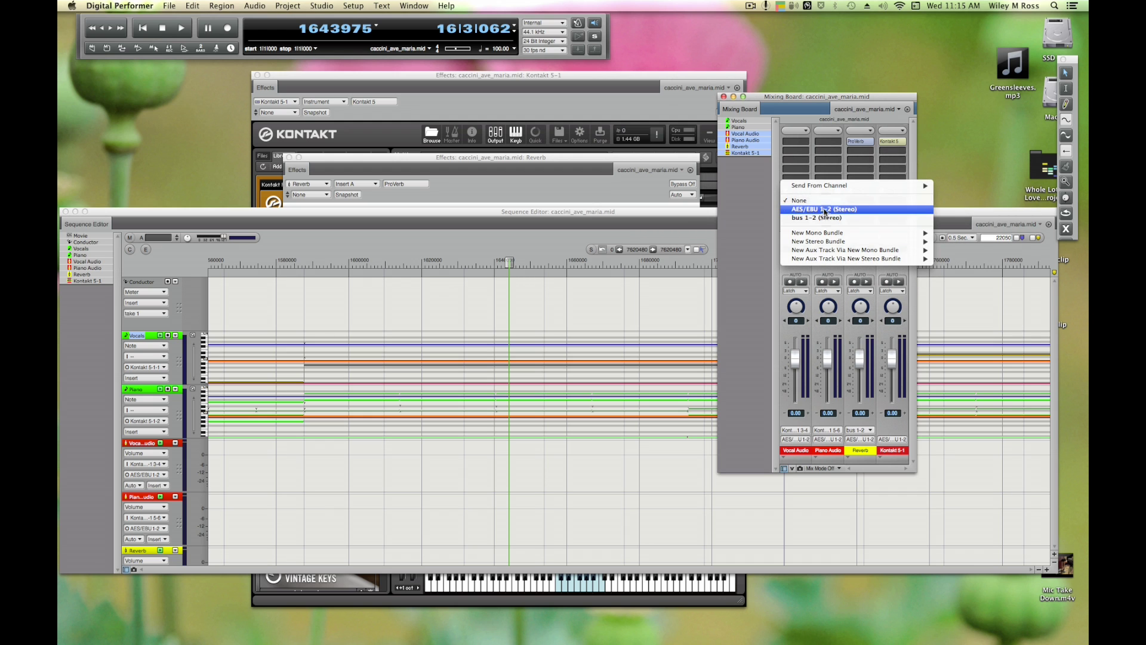
left_click(825, 217)
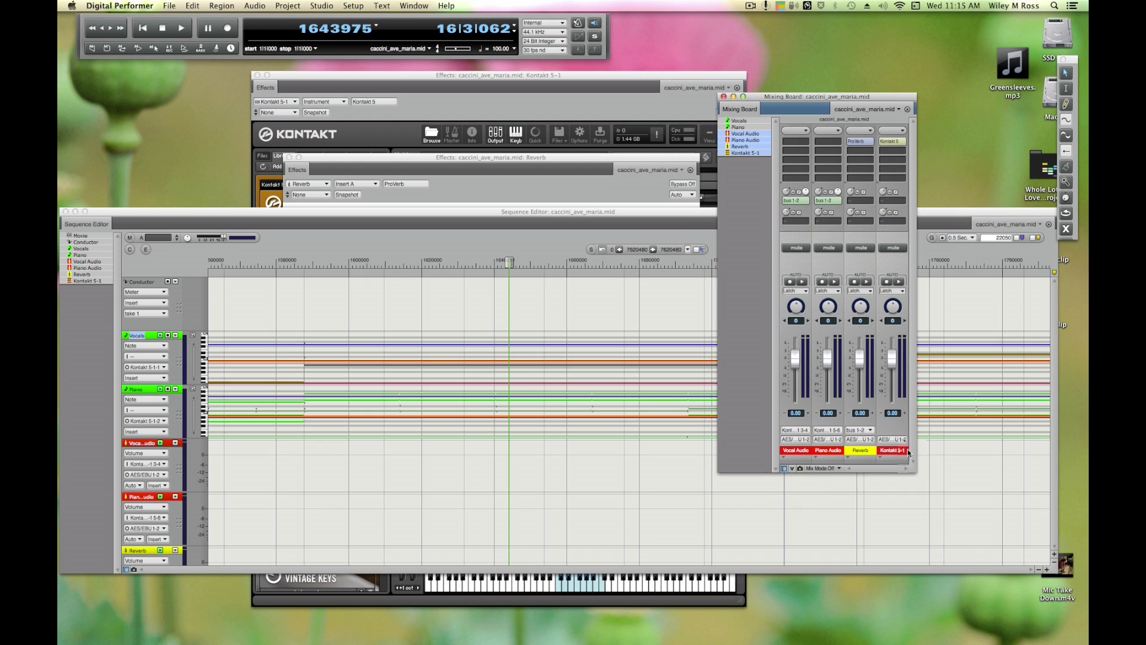
left_click(753, 153)
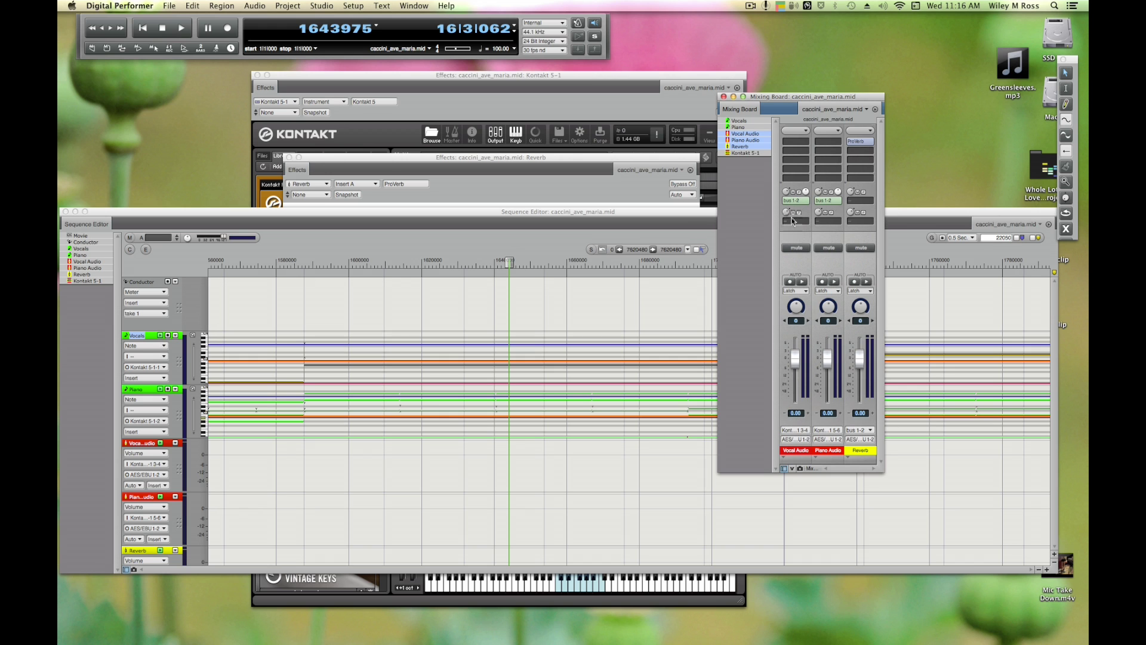
Step: Set Vocal Audio's reverb send near -0.7 dB and its fader near 0 dB; toggle Piano Audio send pre-fader
left_click_drag(786, 194, 787, 197)
left_click_drag(797, 361, 862, 365)
left_click_drag(786, 192, 787, 195)
left_click_drag(798, 365, 797, 403)
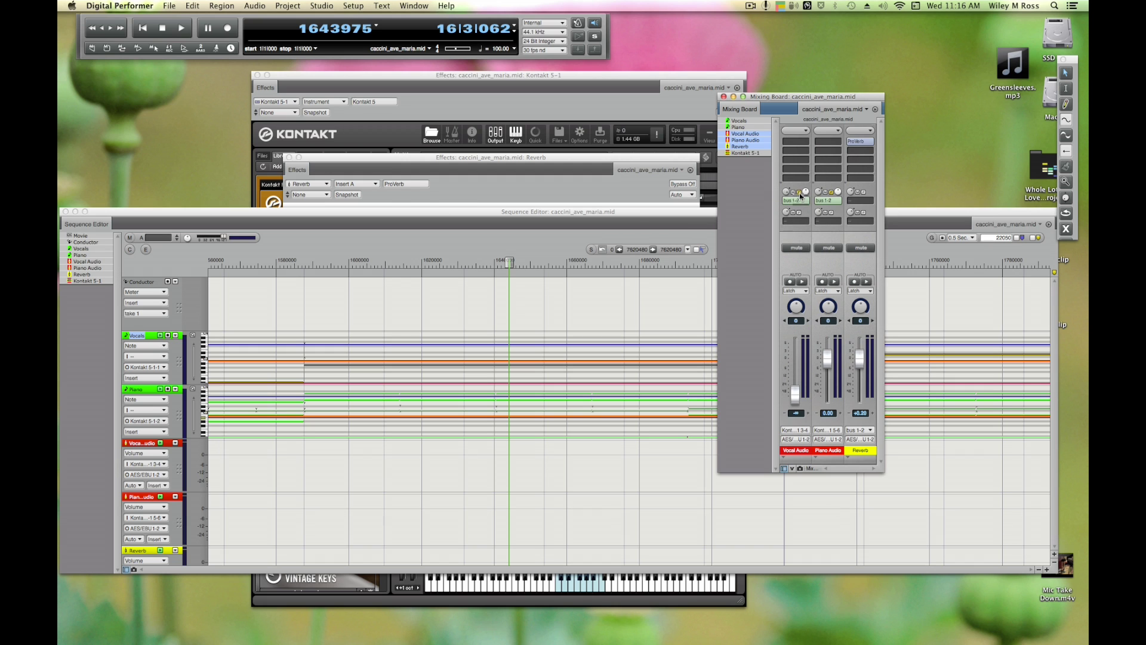
left_click_drag(796, 394, 804, 363)
left_click_drag(796, 354, 796, 356)
left_click(831, 194)
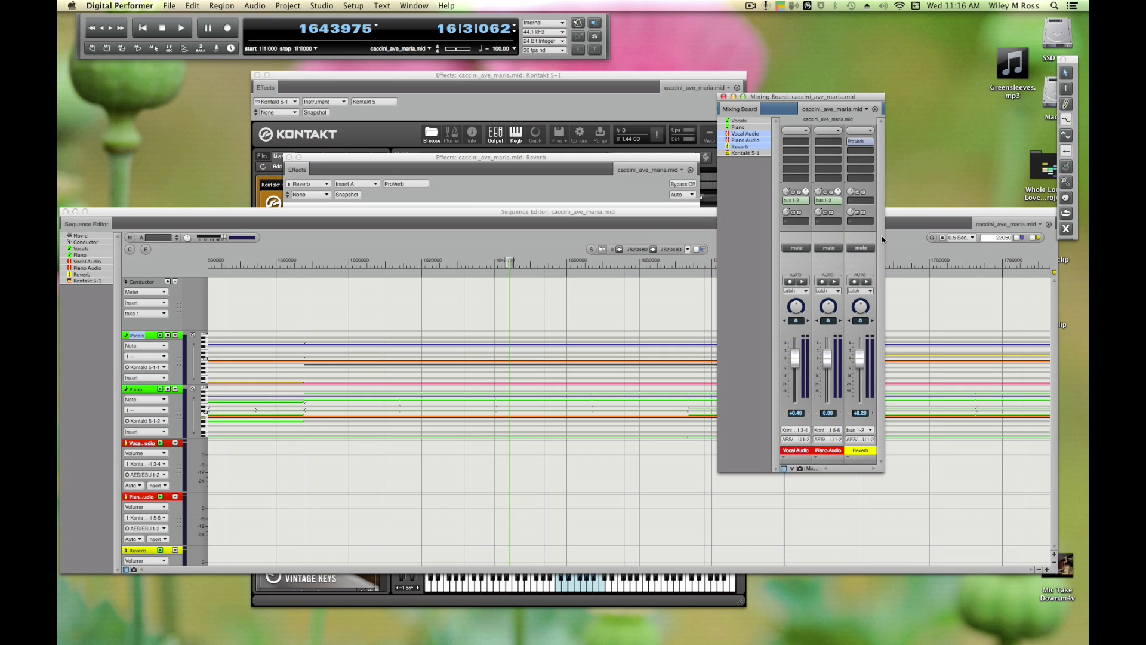